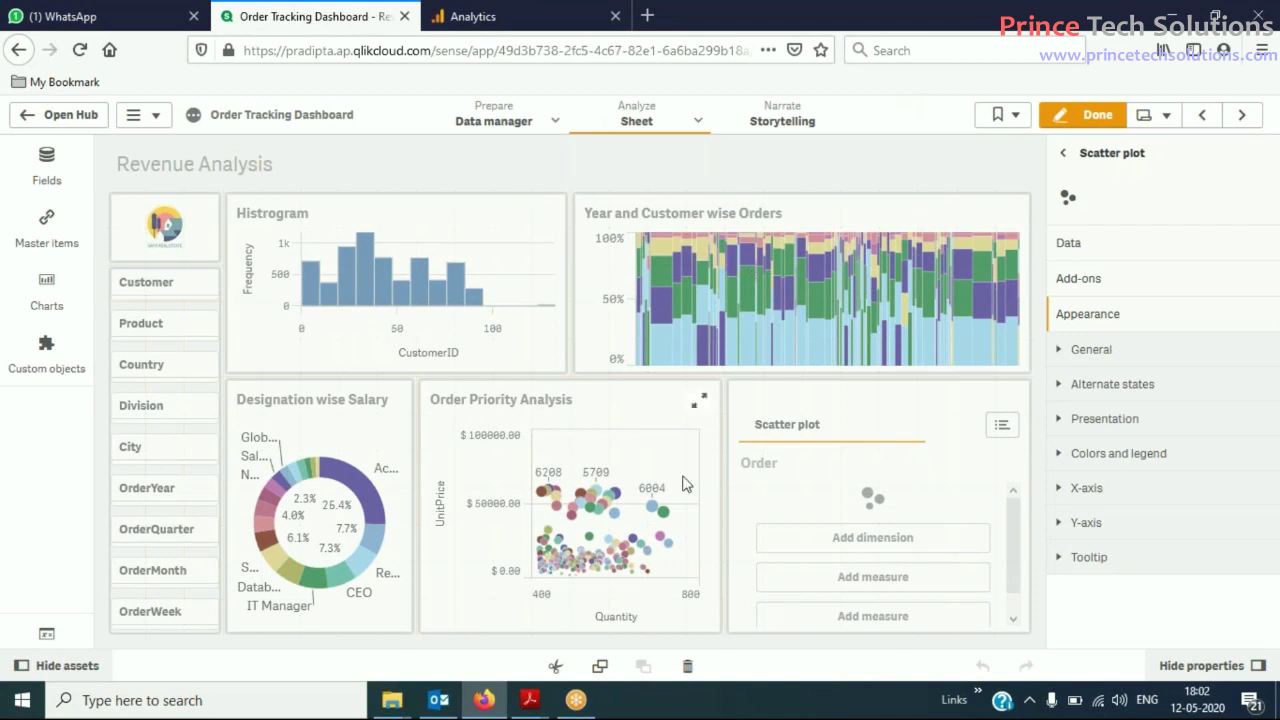
Select the chart container and make OrderID the Order scatter plot's dimension
left_click(810, 398)
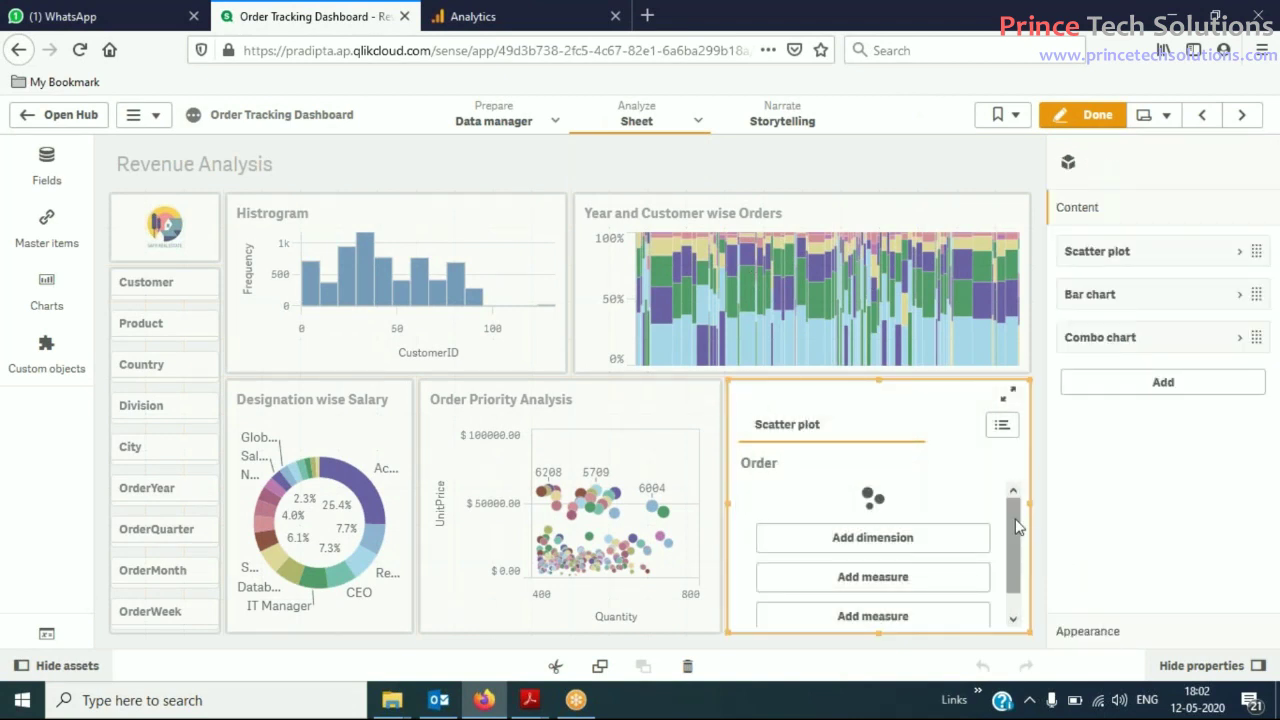
left_click(870, 540)
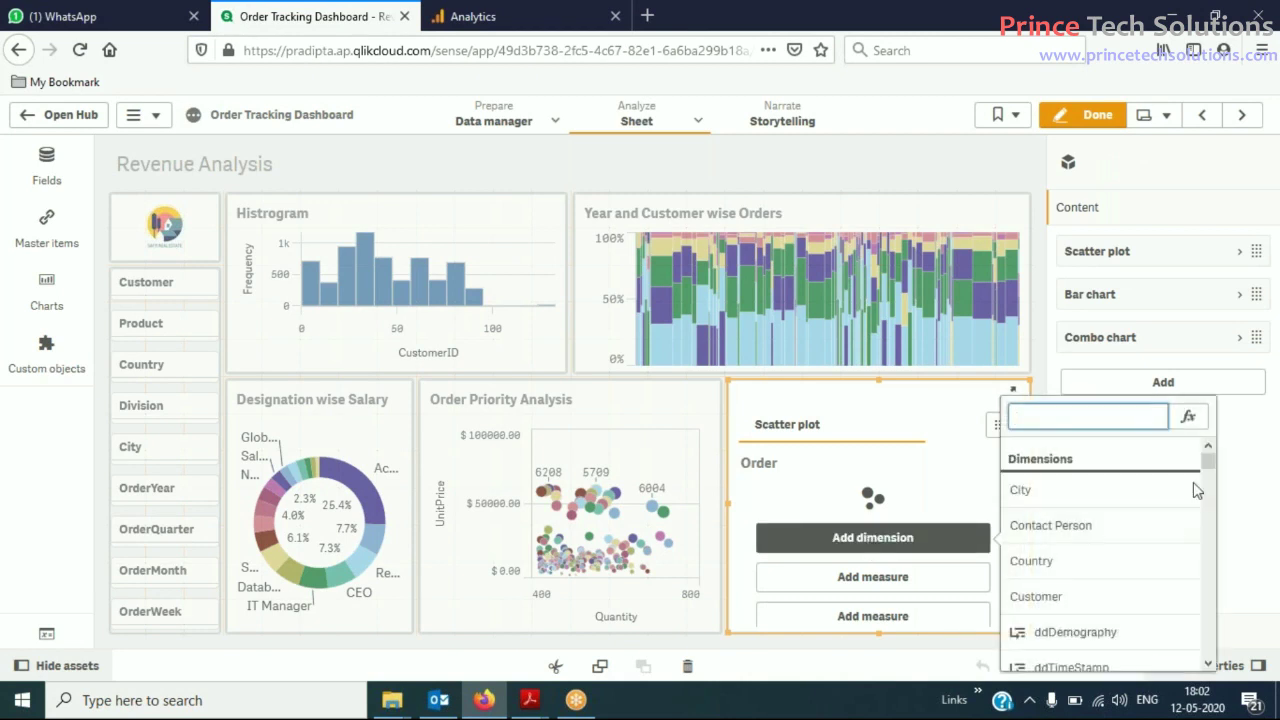
scroll(1072, 565, "down", 1)
scroll(1072, 567, "down", 3)
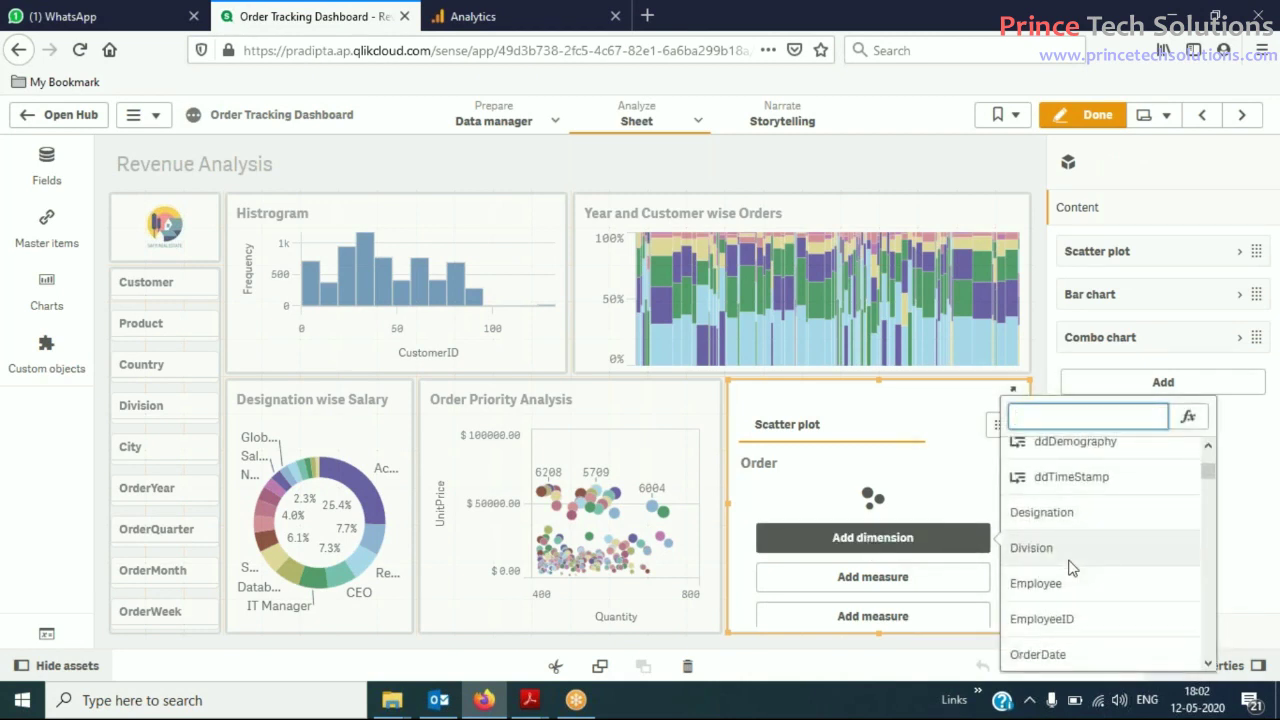
scroll(1070, 565, "down", 3)
left_click(930, 587)
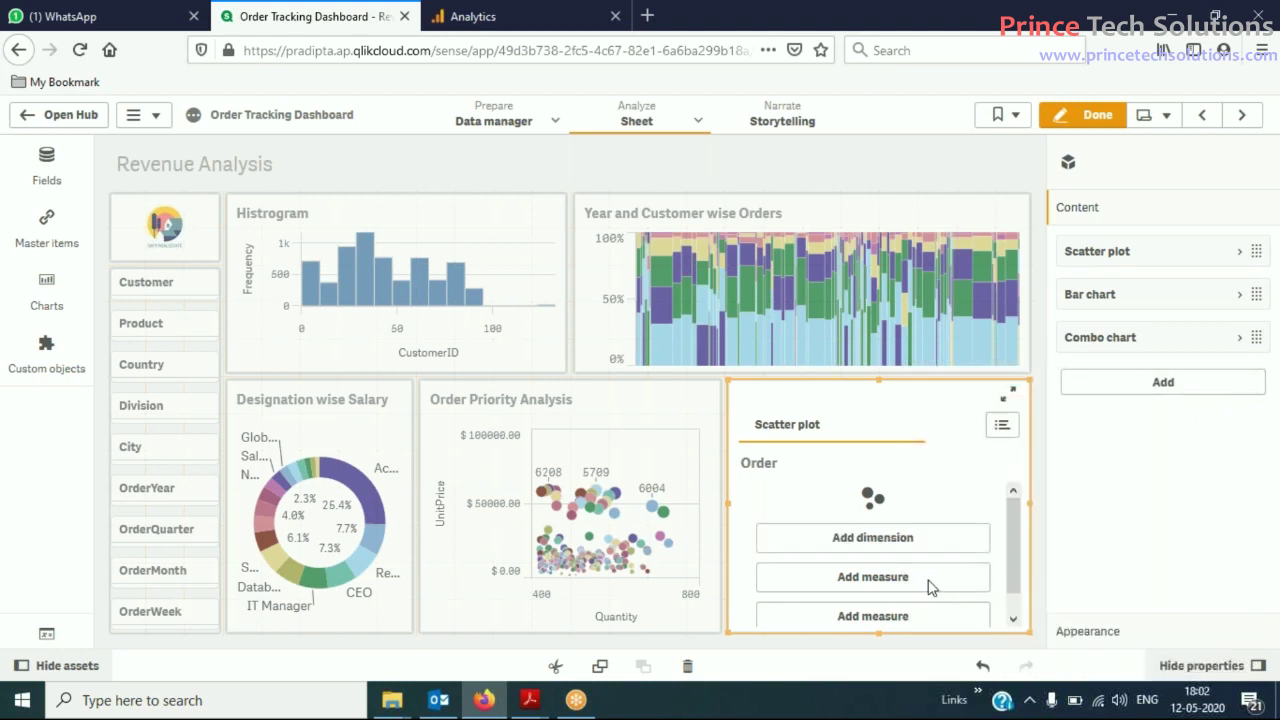
Add Quantity as the scatter plot's first measure for the X-axis
left_click(908, 582)
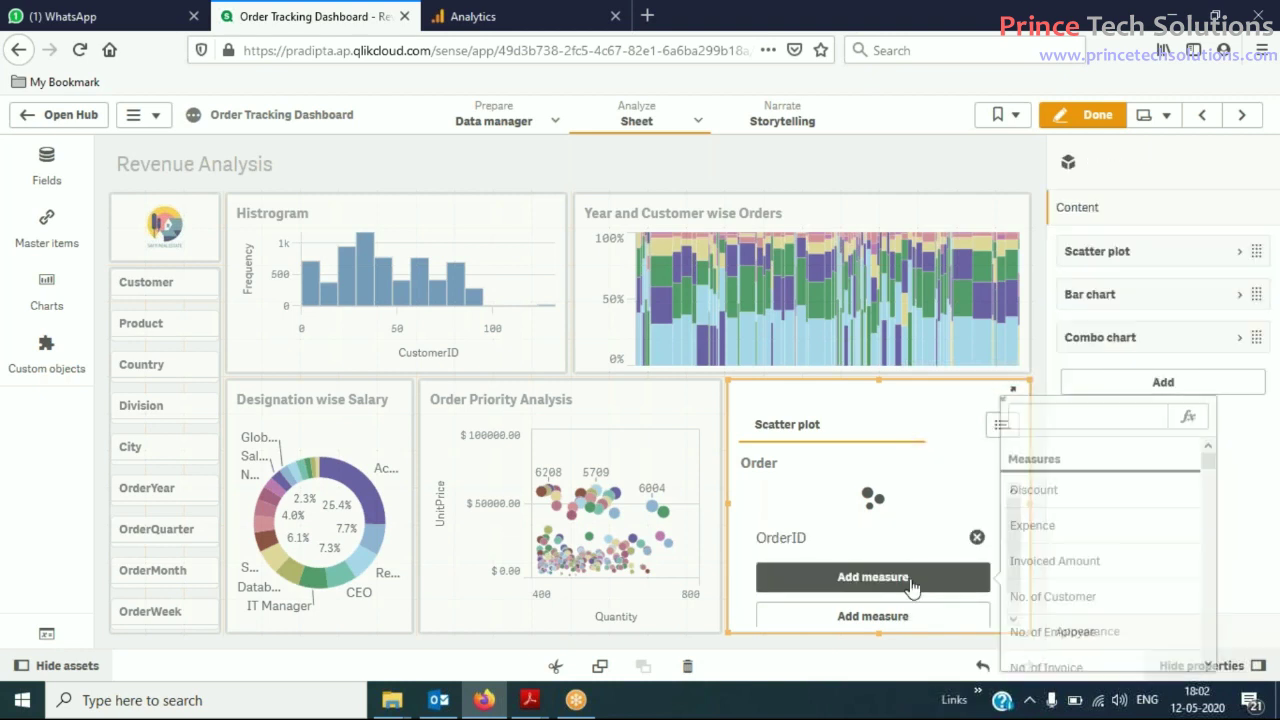
scroll(1070, 560, "down", 3)
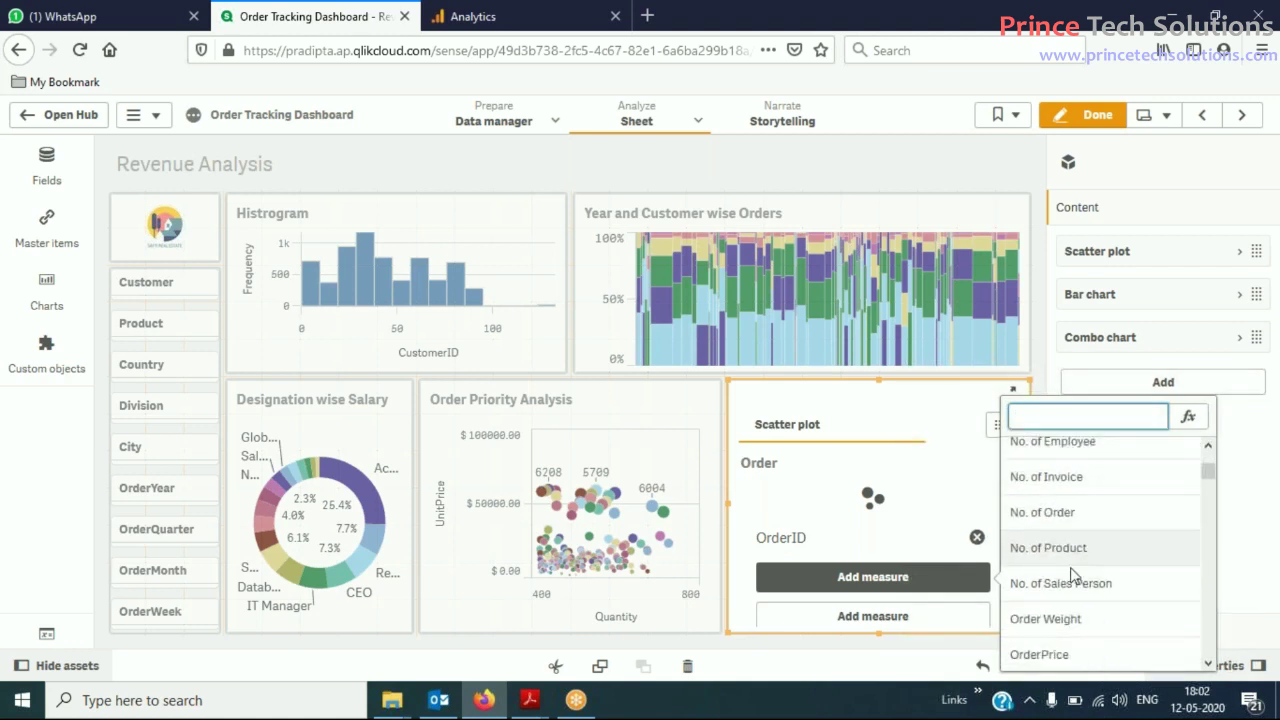
scroll(1065, 567, "down", 2)
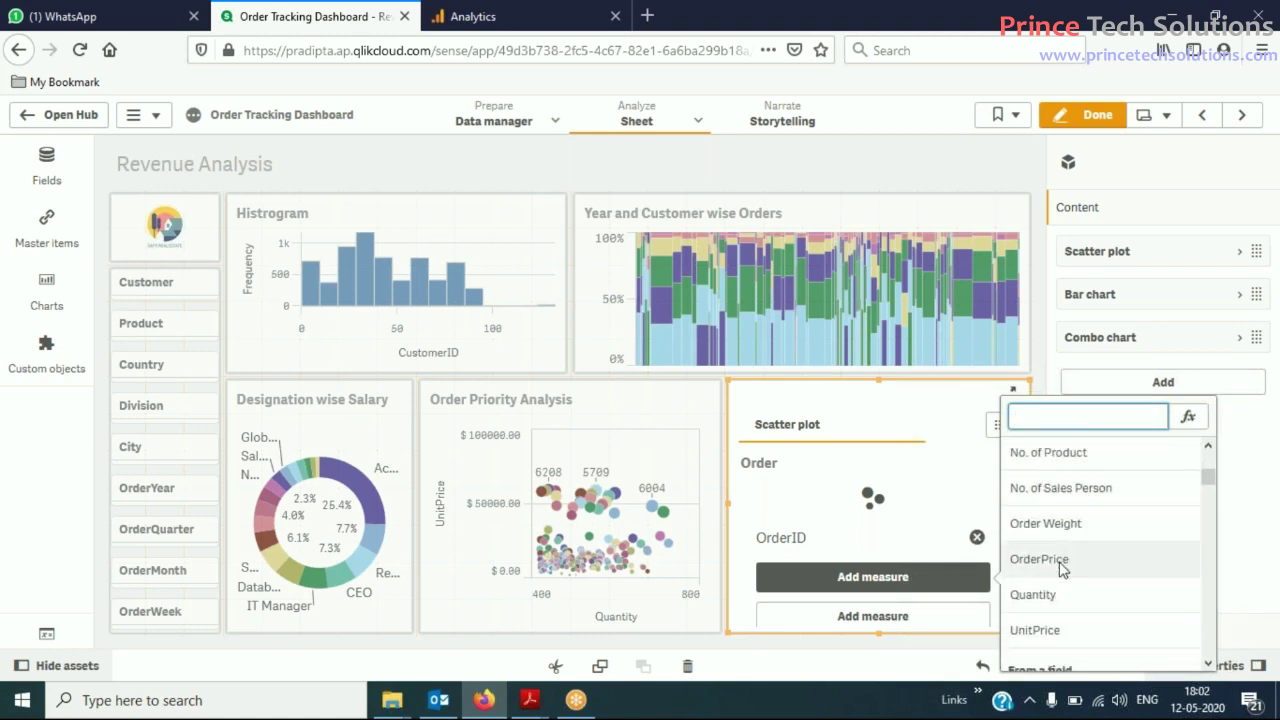
left_click(1051, 598)
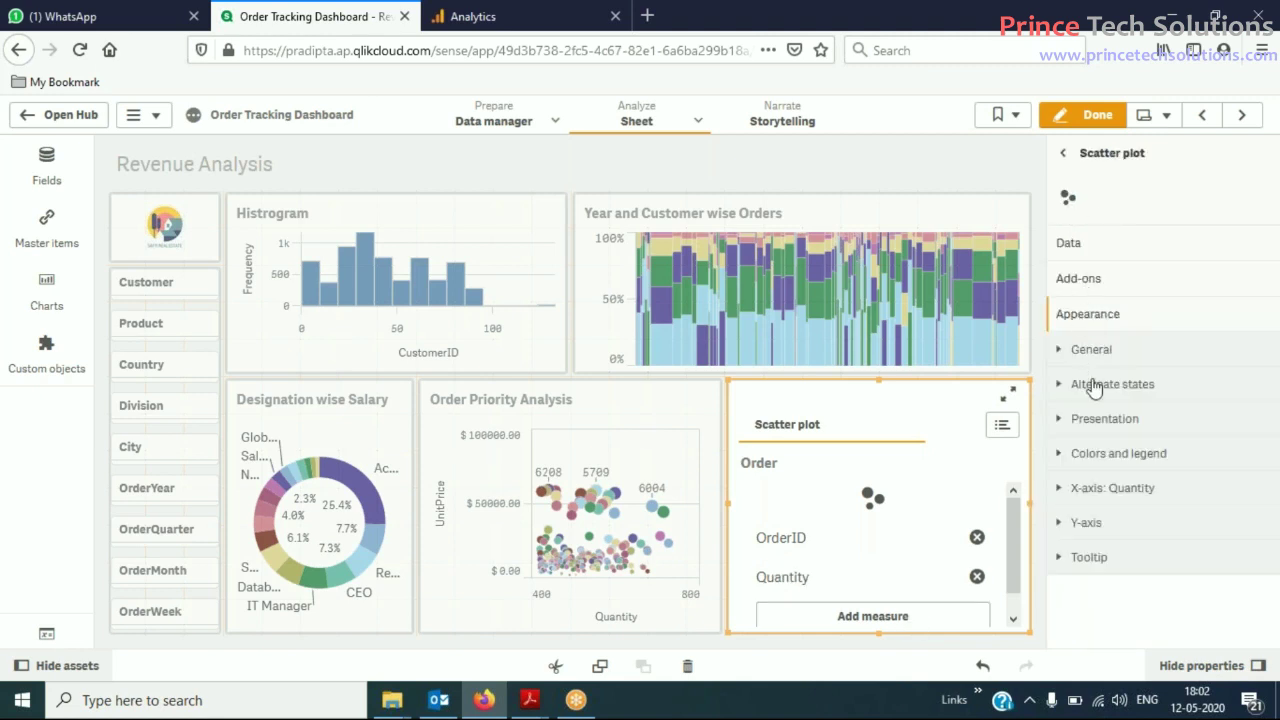
Plot OrderPrice on the scatter plot's Y-axis
left_click(1084, 250)
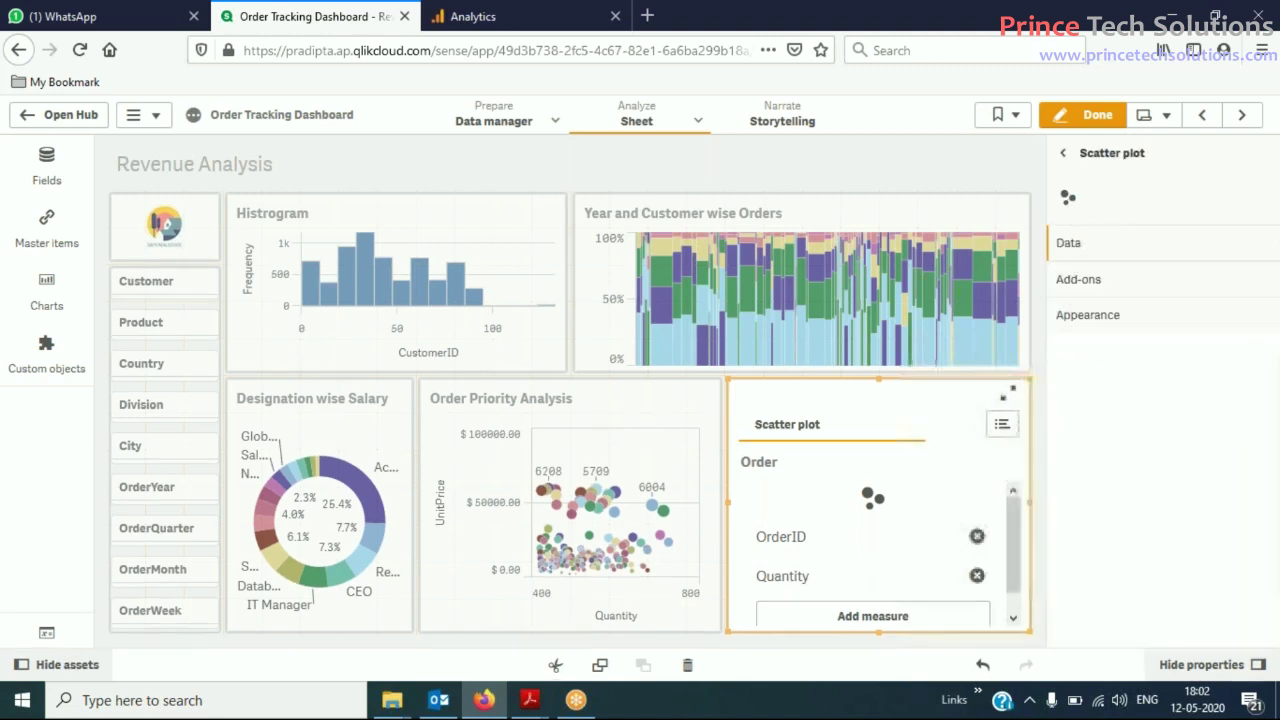
scroll(1148, 530, "down", 1)
left_click(1153, 553)
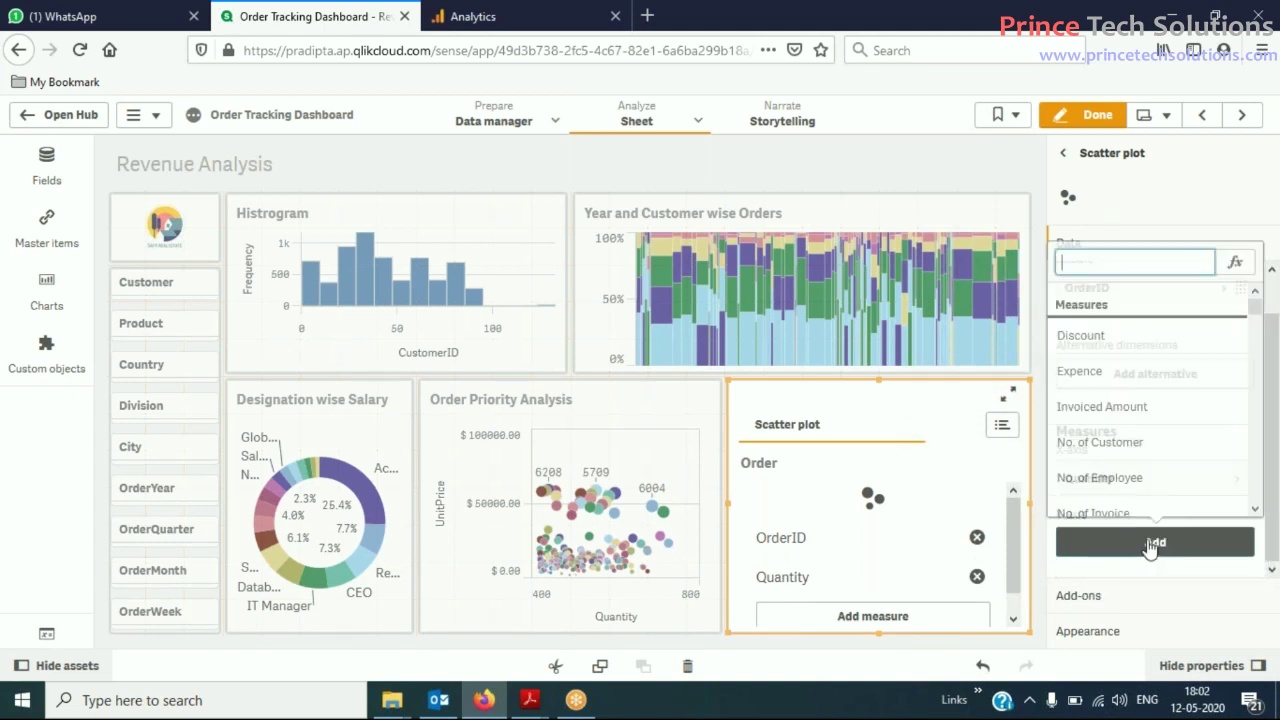
scroll(1157, 443, "down", 2)
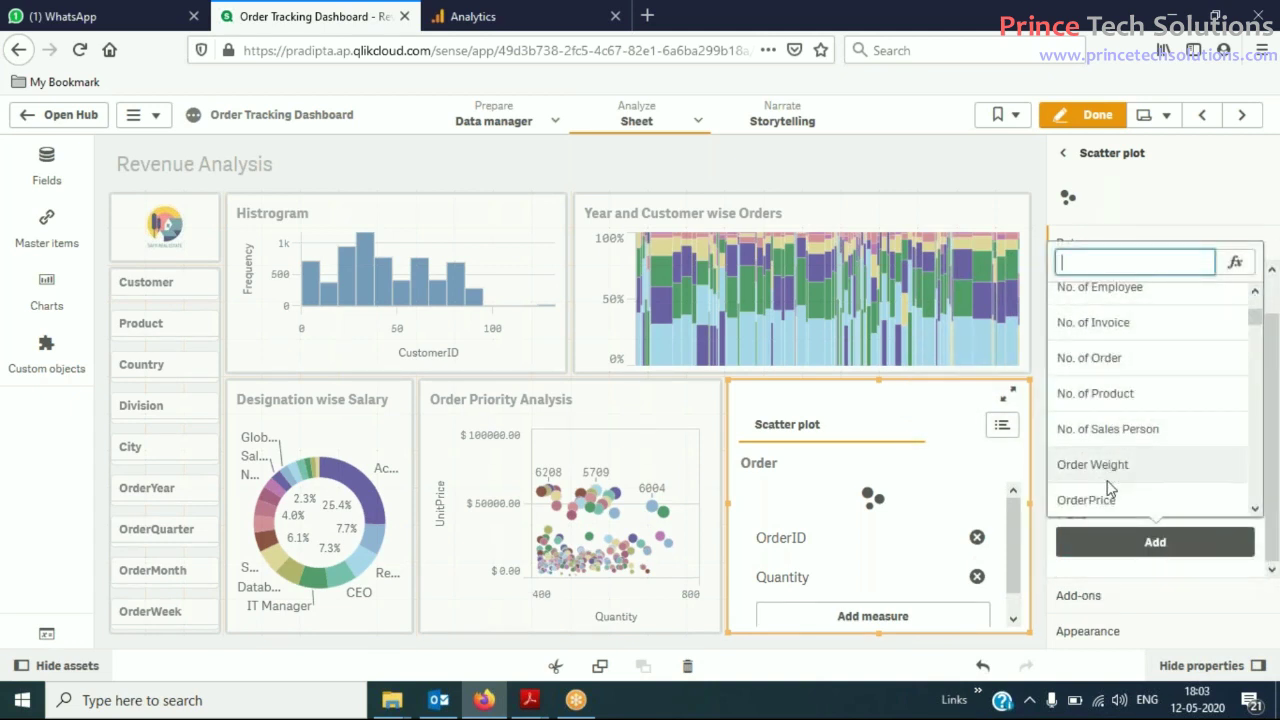
left_click(1090, 500)
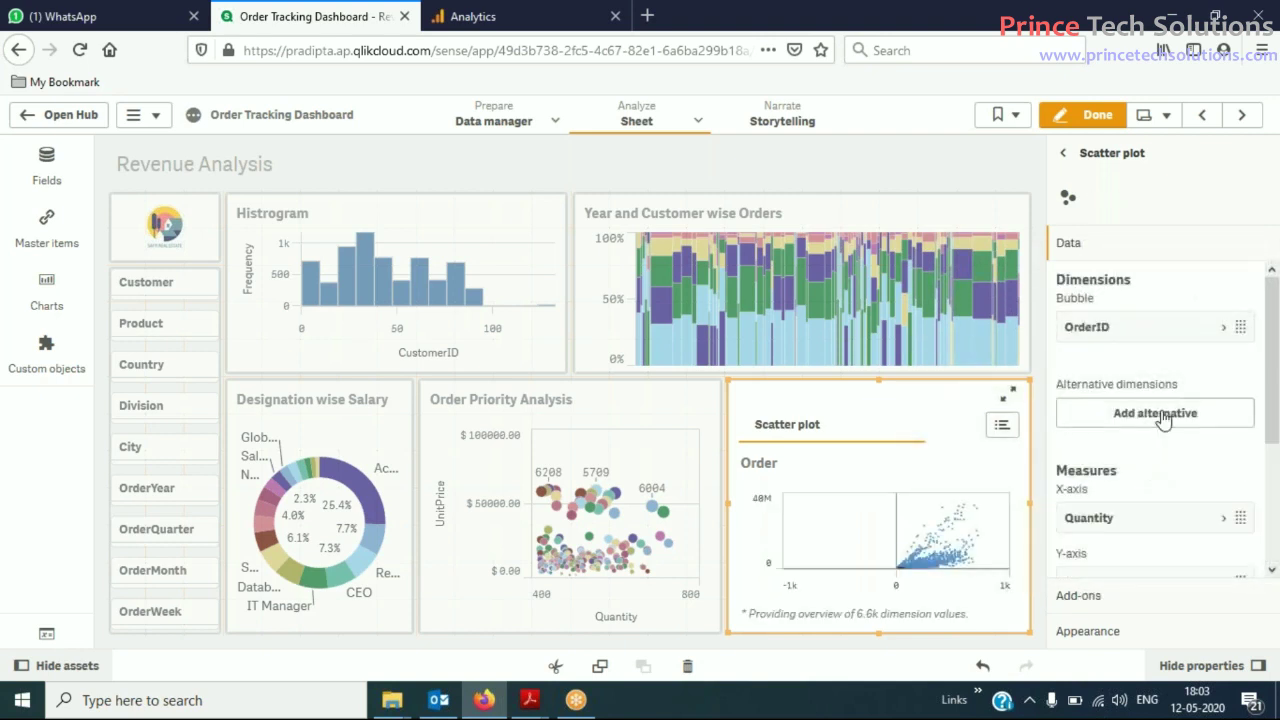
Add a measure to size the scatter plot's bubbles
scroll(1150, 445, "down", 3)
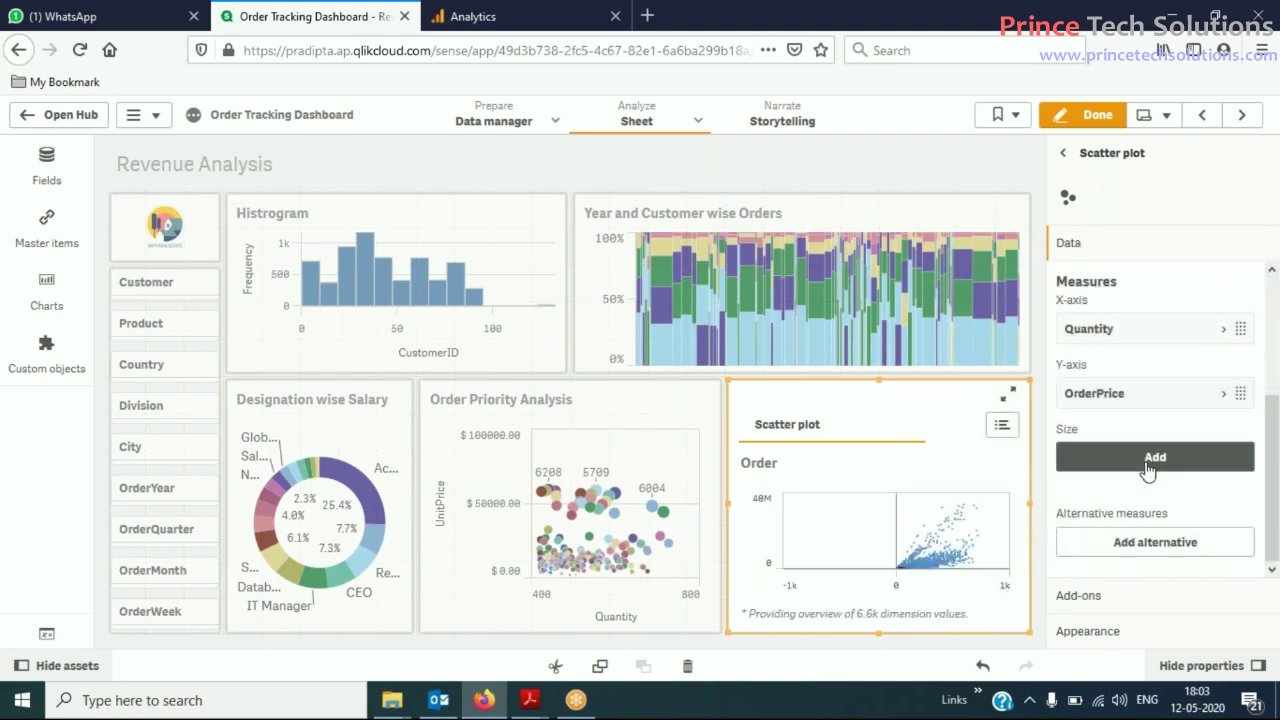
left_click(1152, 452)
scroll(1175, 357, "down", 2)
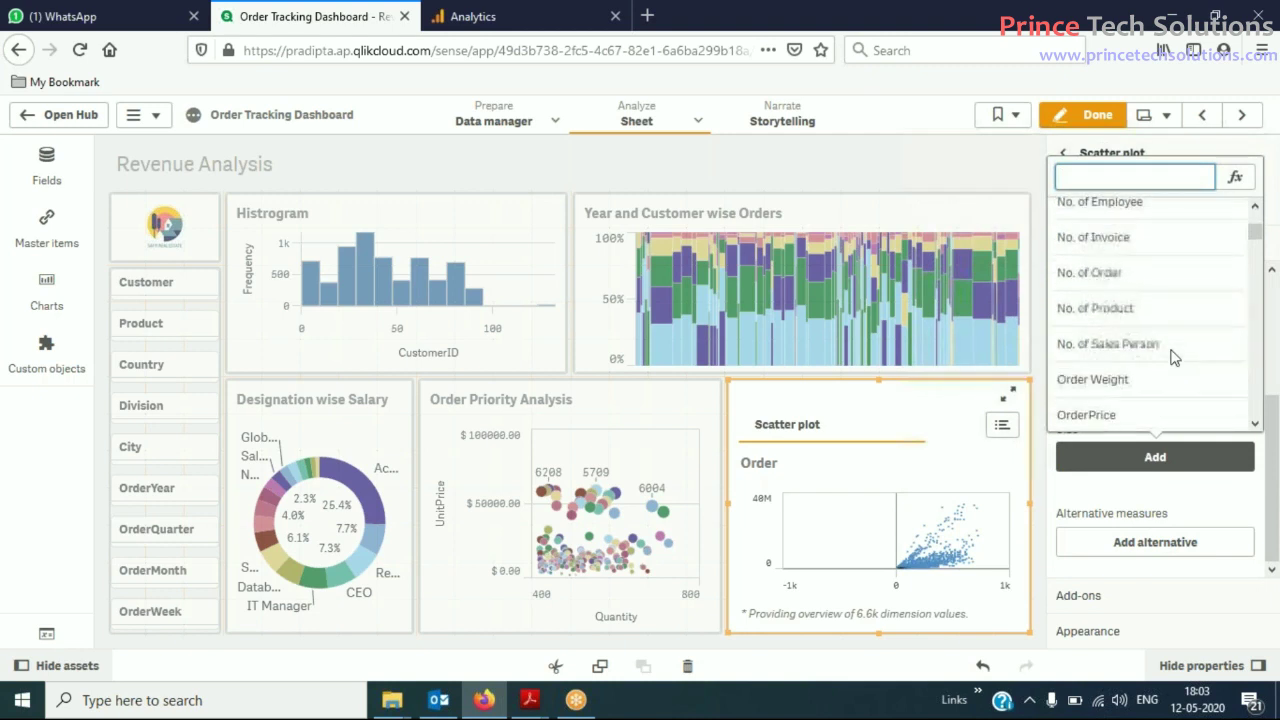
left_click(1098, 414)
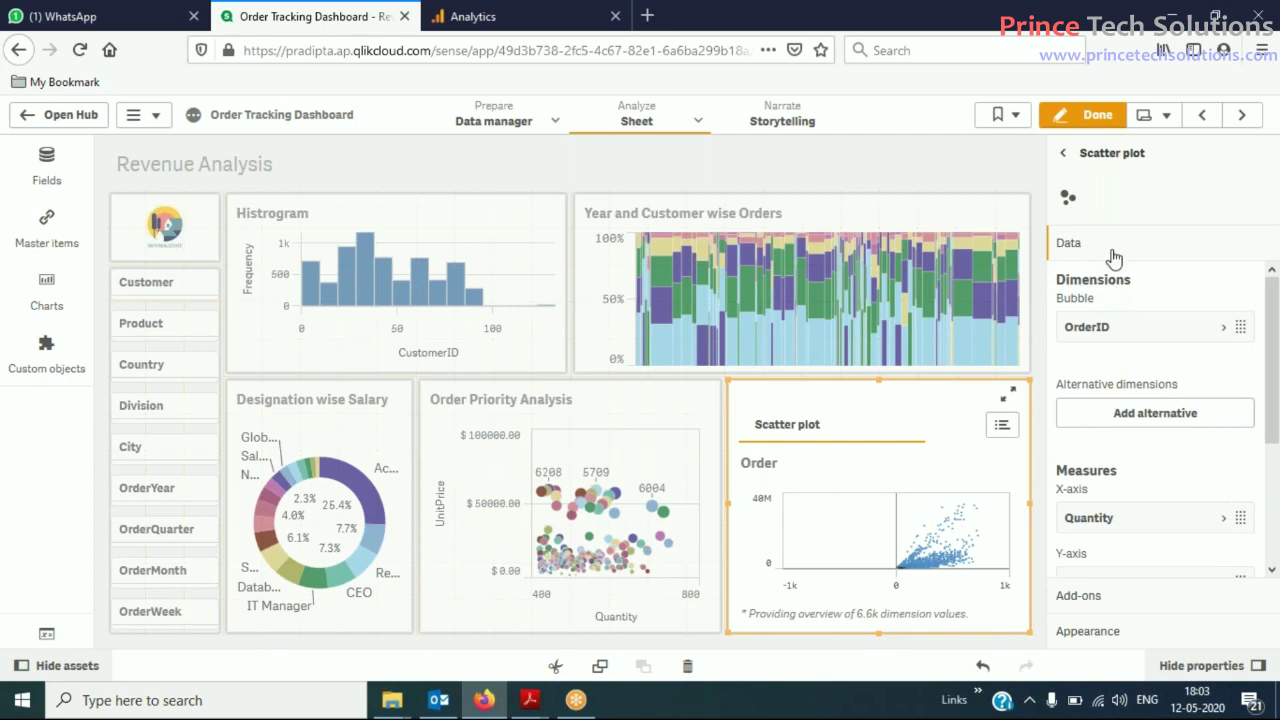
Limit the OrderID dimension to a fixed Top 200 values with Show others unchecked
left_click(1222, 331)
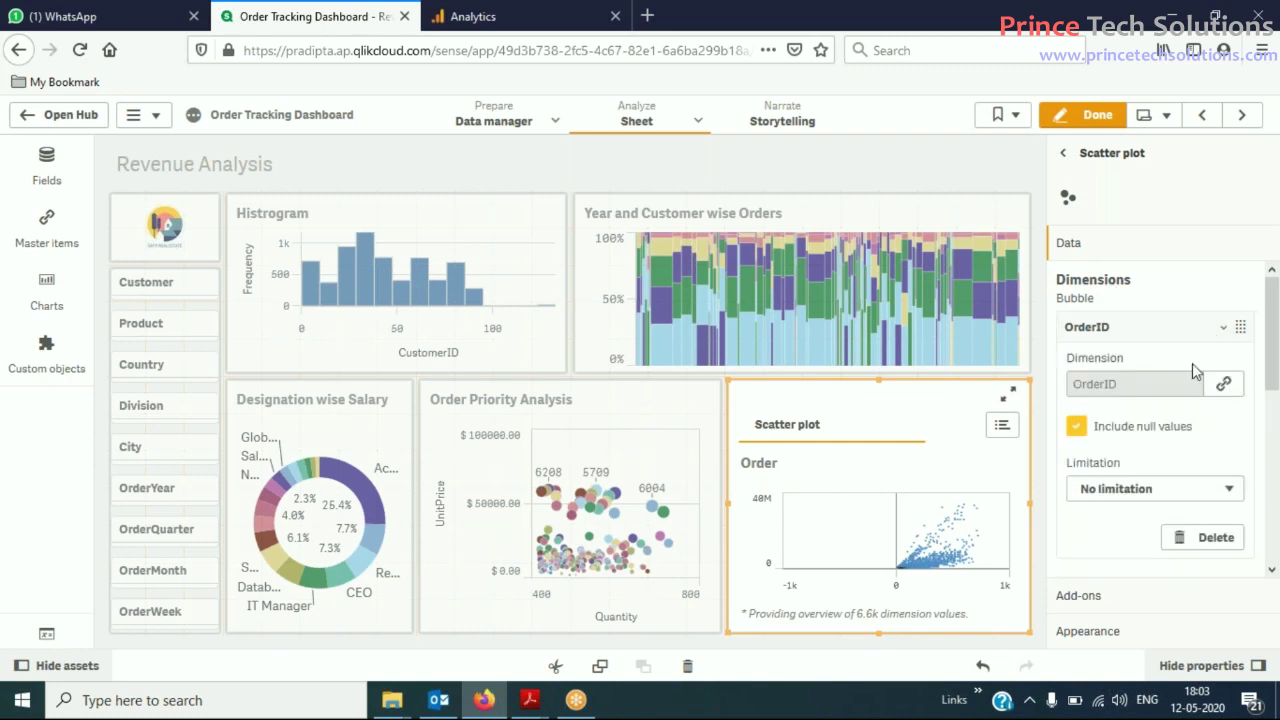
left_click(1098, 484)
left_click(1110, 534)
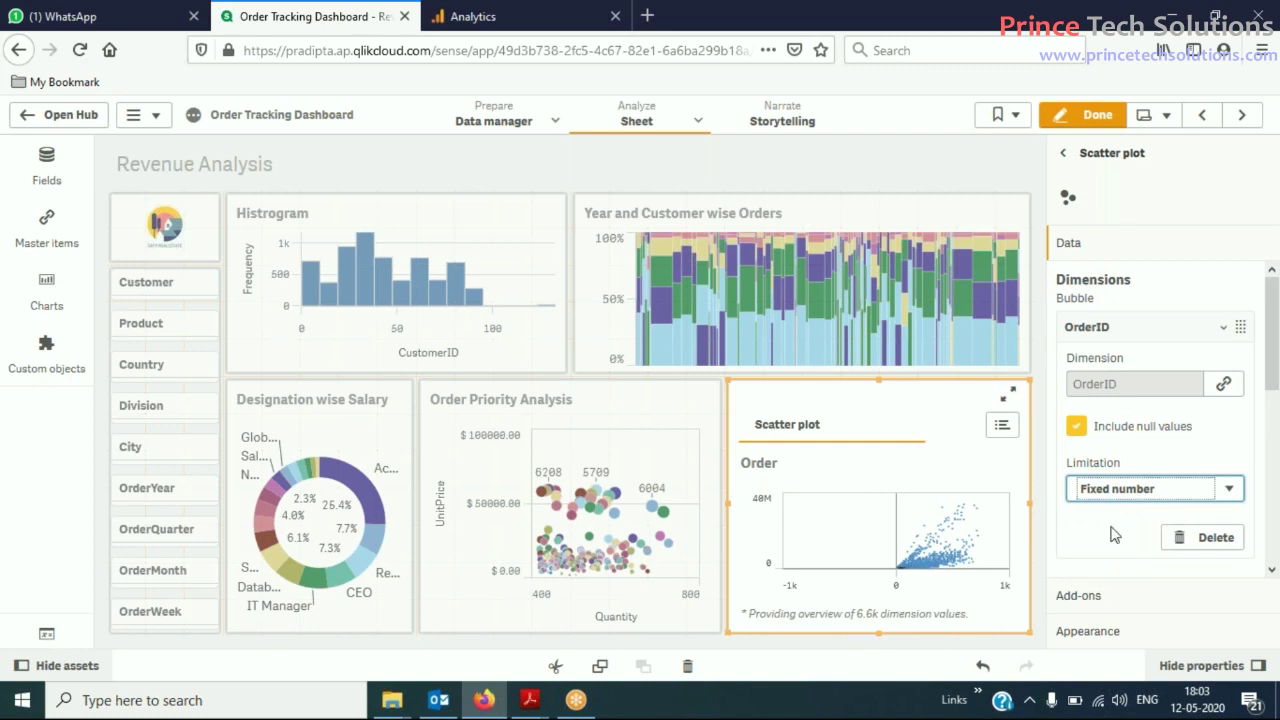
left_click(1106, 570)
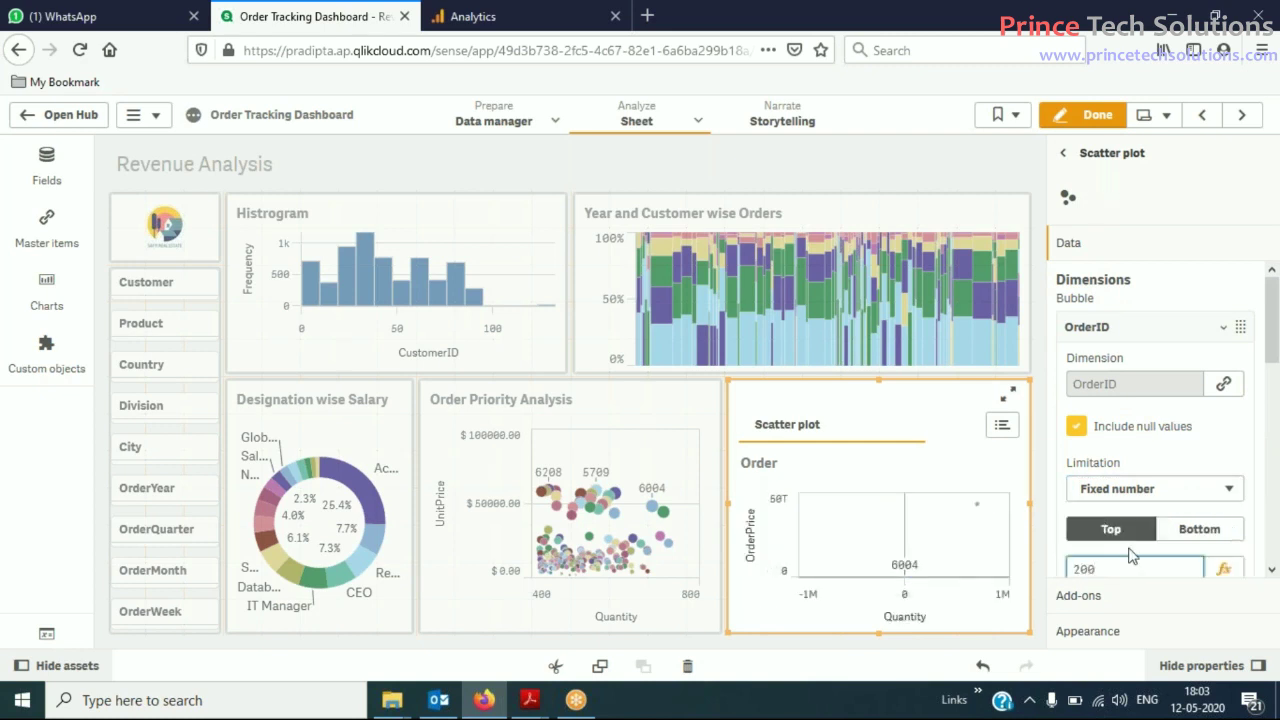
type("200")
key("Return")
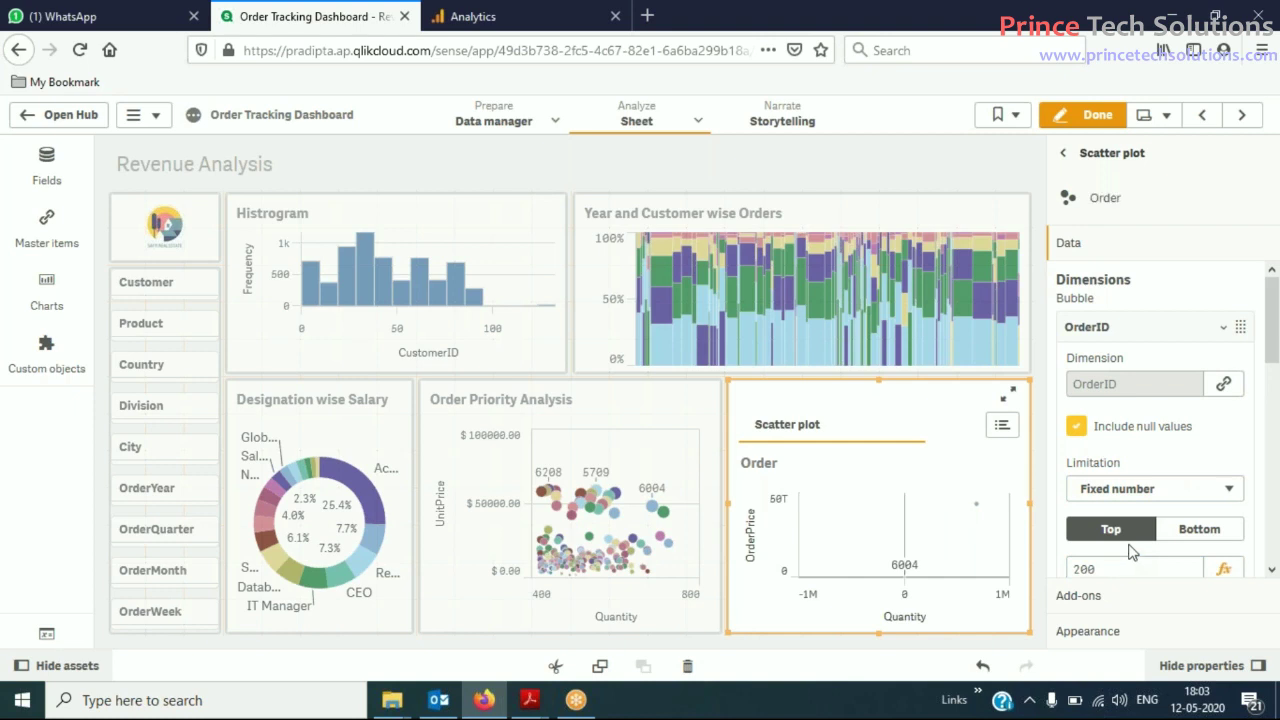
scroll(1110, 470, "down", 2)
left_click(1078, 549)
scroll(1086, 558, "up", 2)
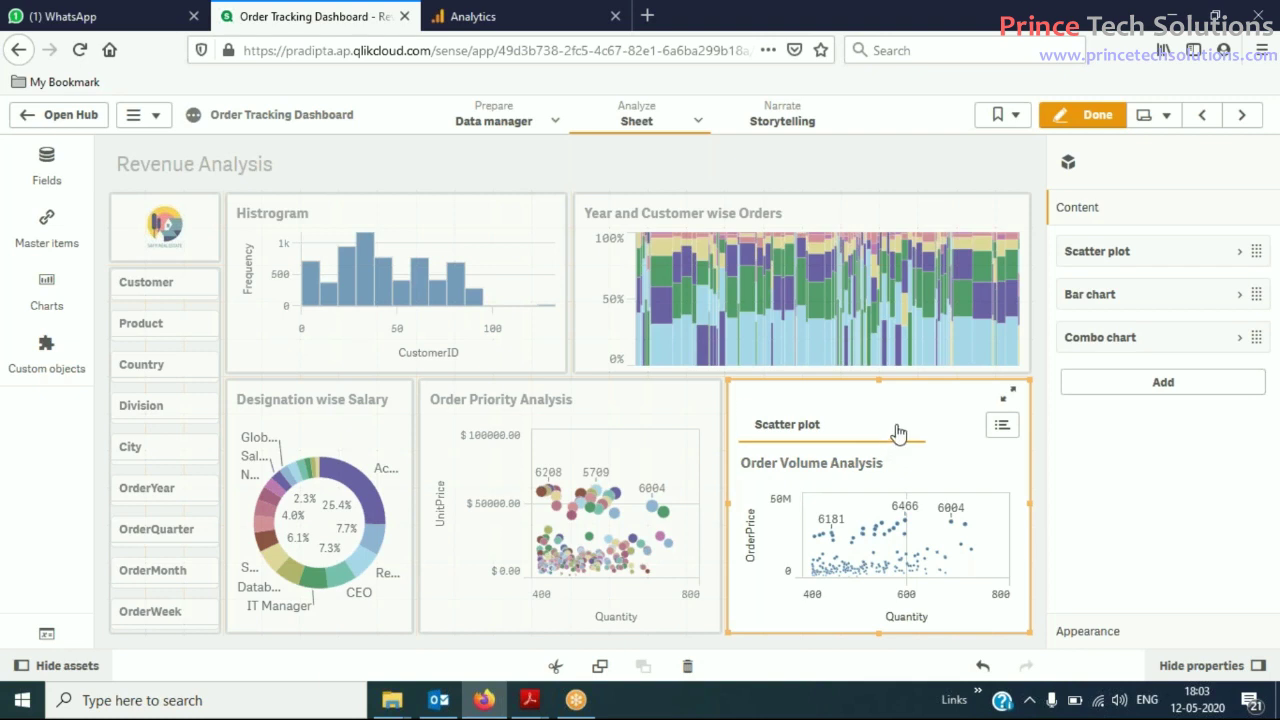
Expand the container's Bar chart entry and switch the container to display the Bar chart
left_click(840, 437)
left_click(1110, 298)
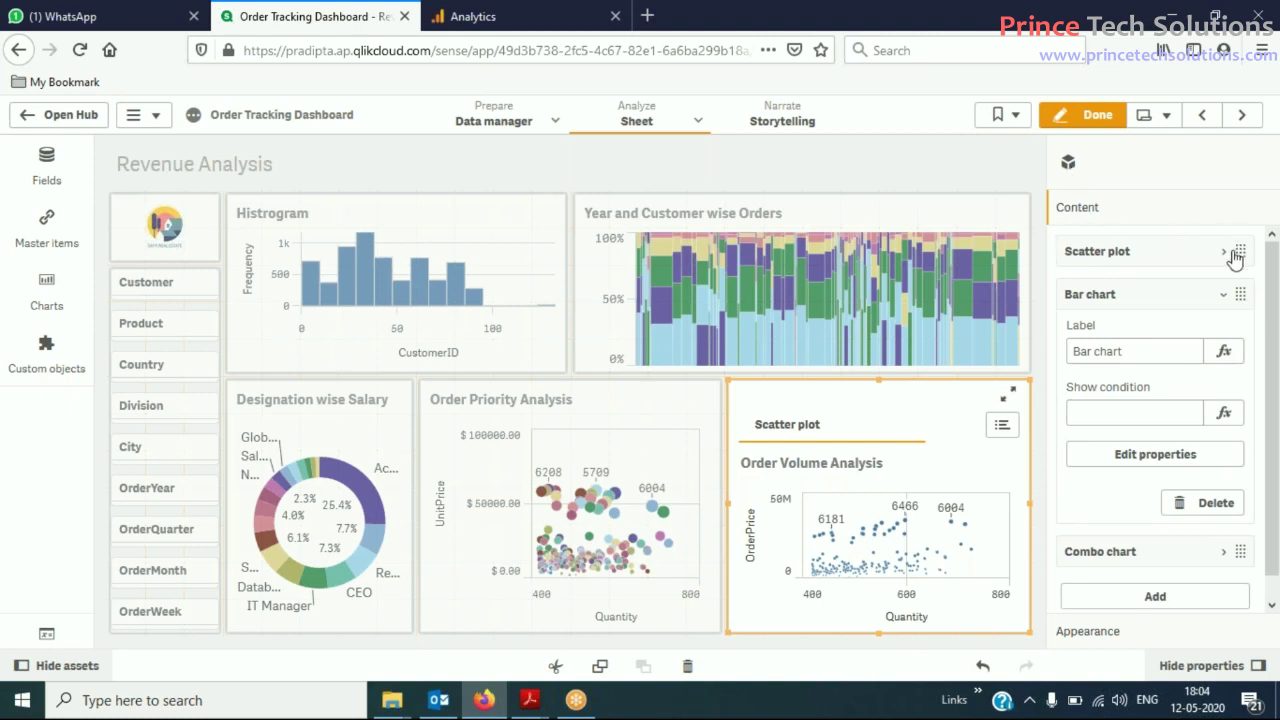
left_click(1002, 425)
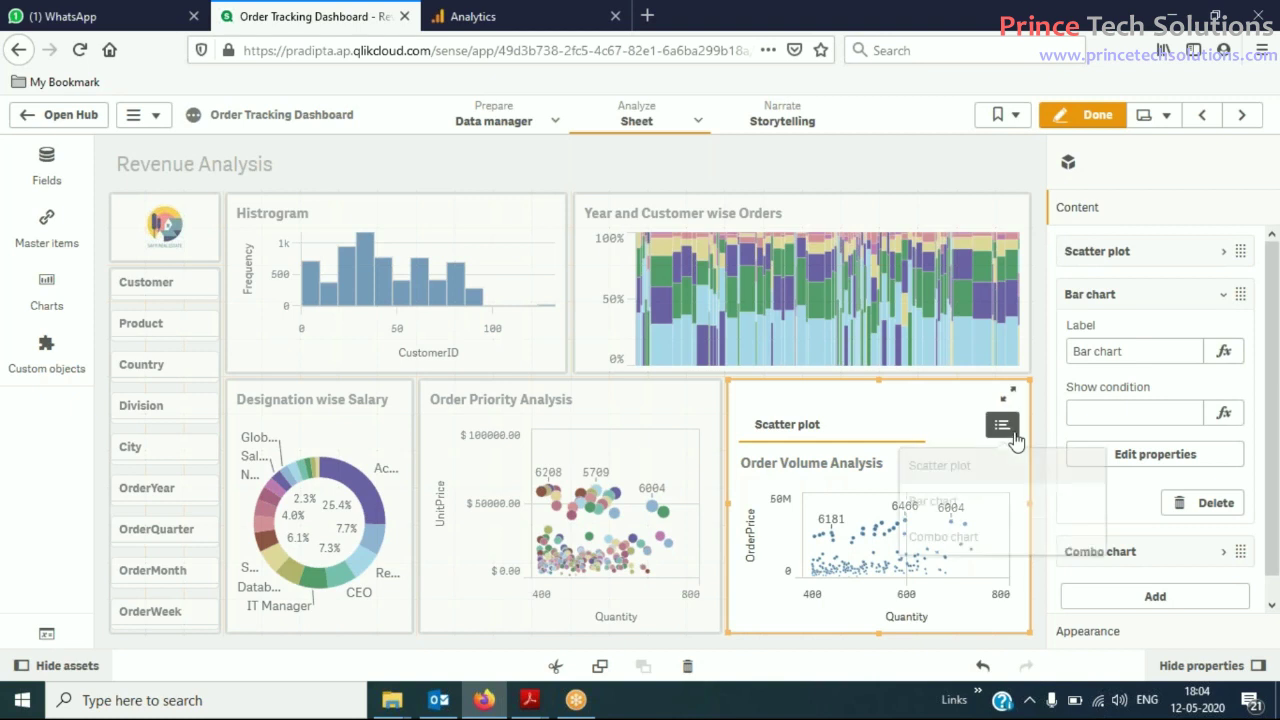
left_click(952, 505)
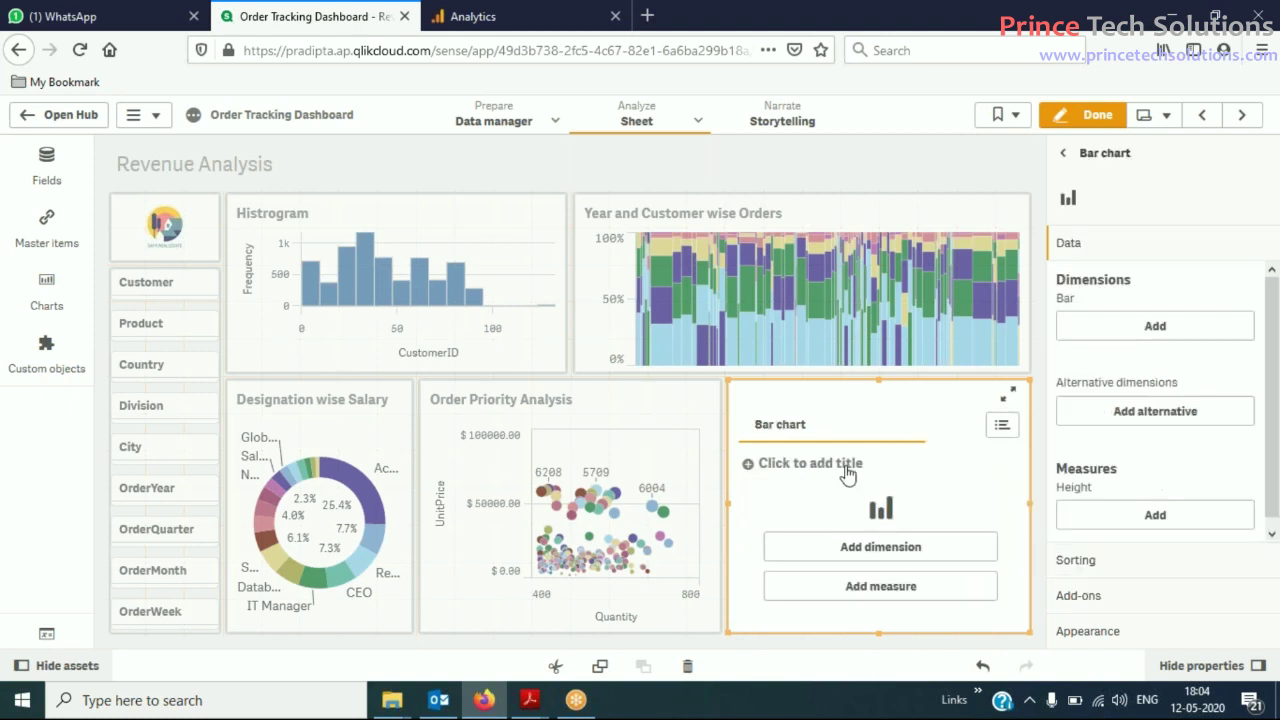
Title the bar chart Product wise Sales and make Product its dimension
left_click(847, 466)
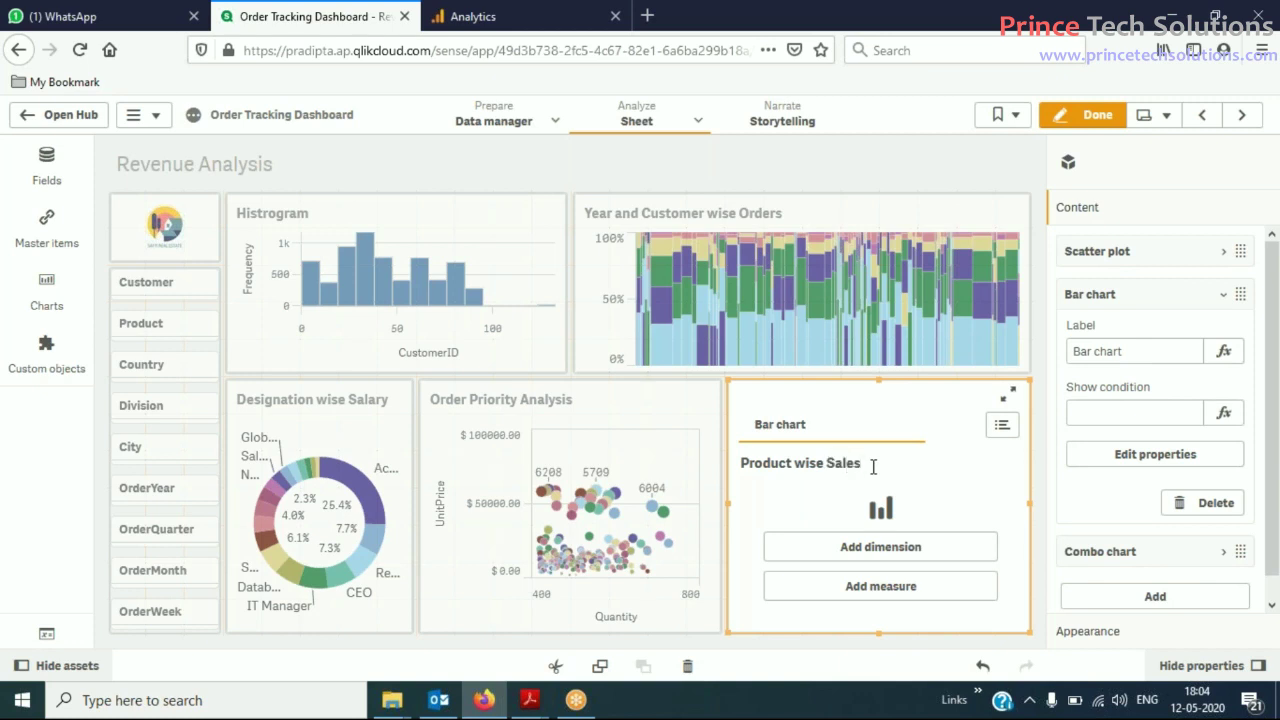
left_click(951, 557)
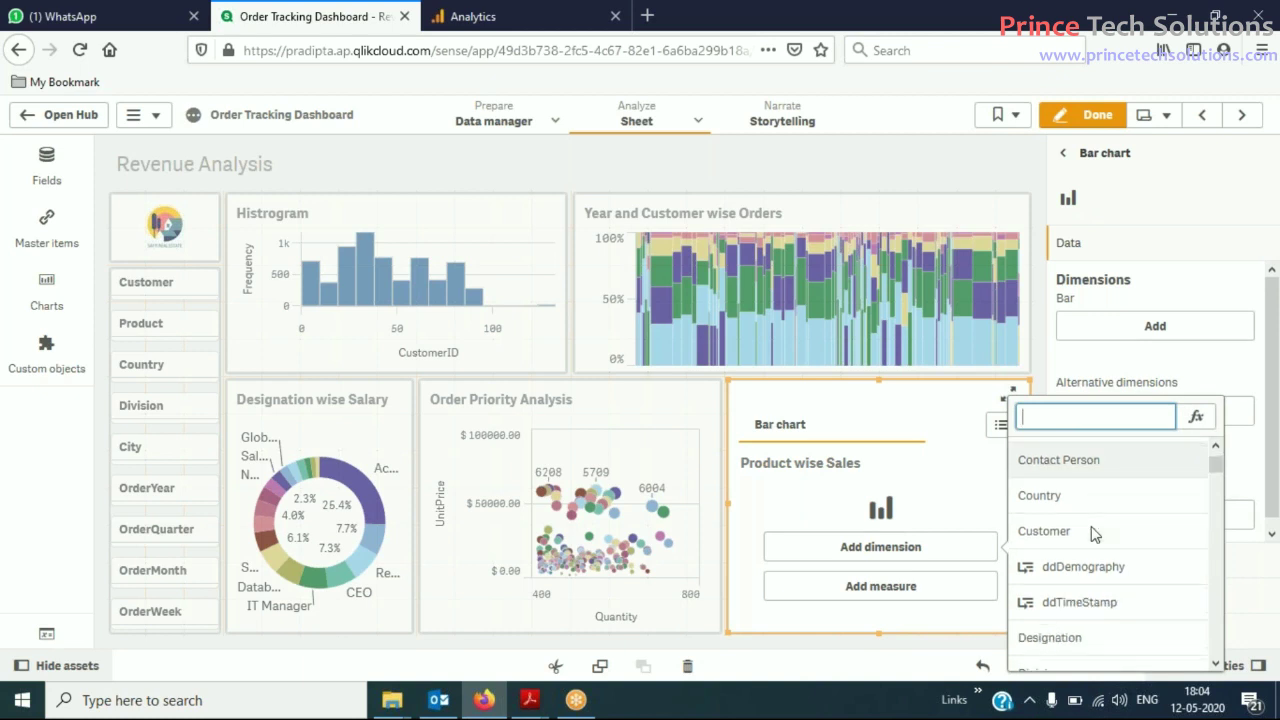
scroll(1097, 540, "down", 3)
scroll(1075, 590, "down", 4)
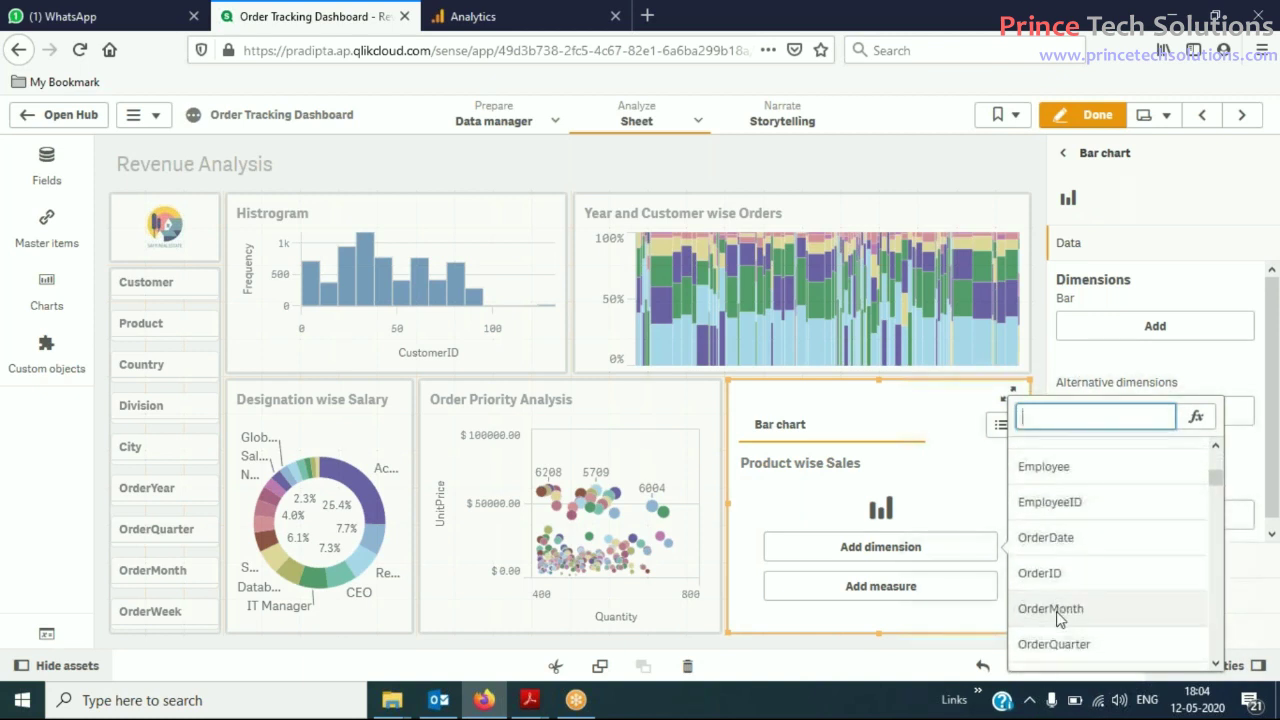
scroll(1058, 600, "down", 3)
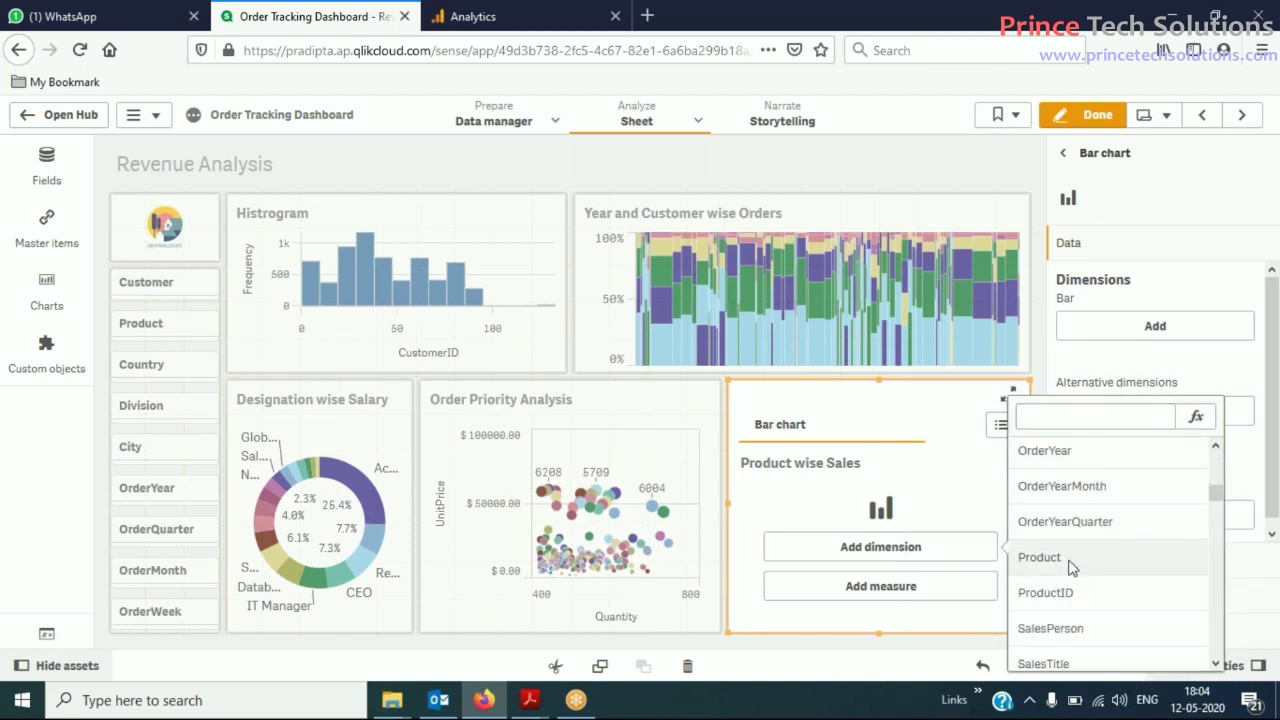
left_click(1060, 563)
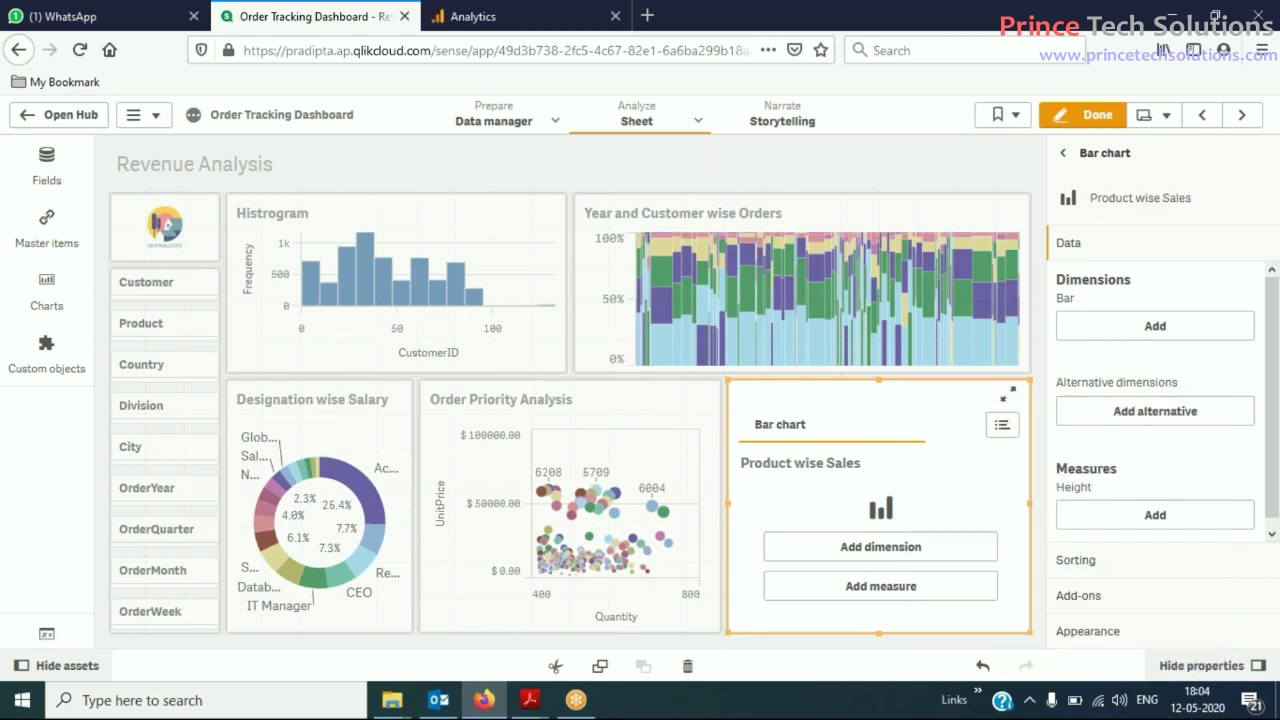
Add No. of Order as the bar chart's measure
left_click(920, 590)
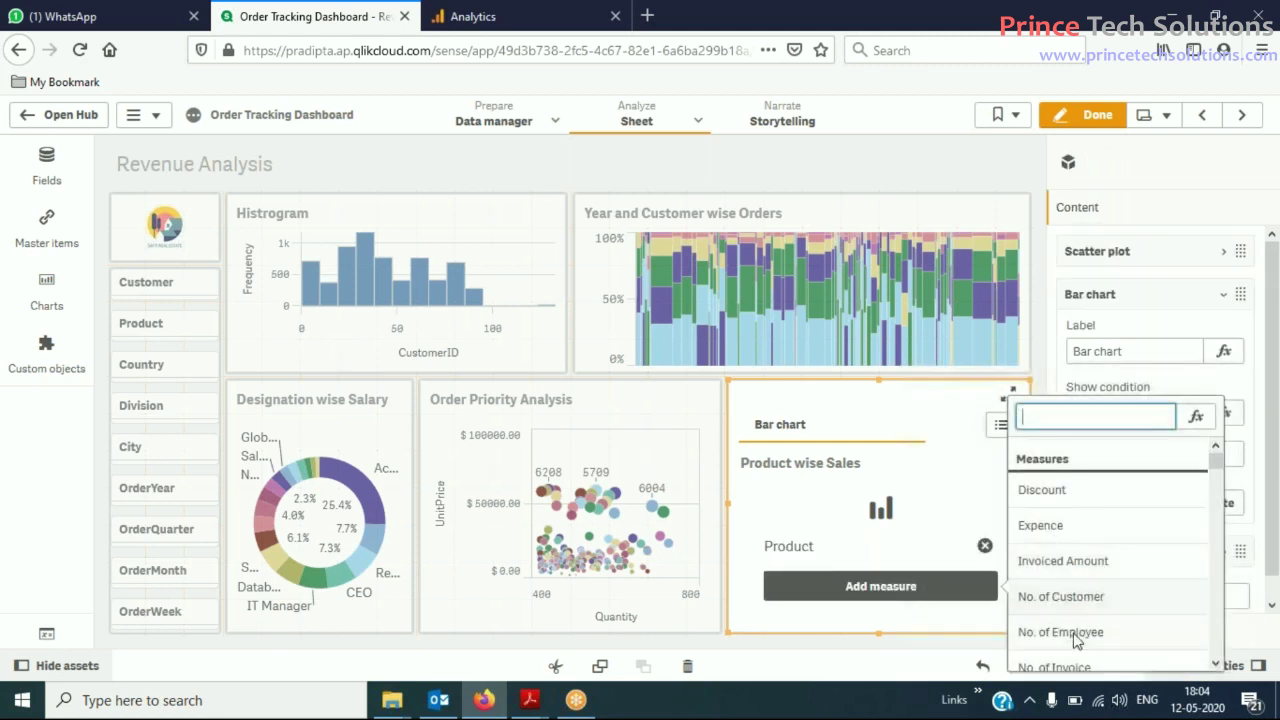
scroll(1071, 649, "down", 3)
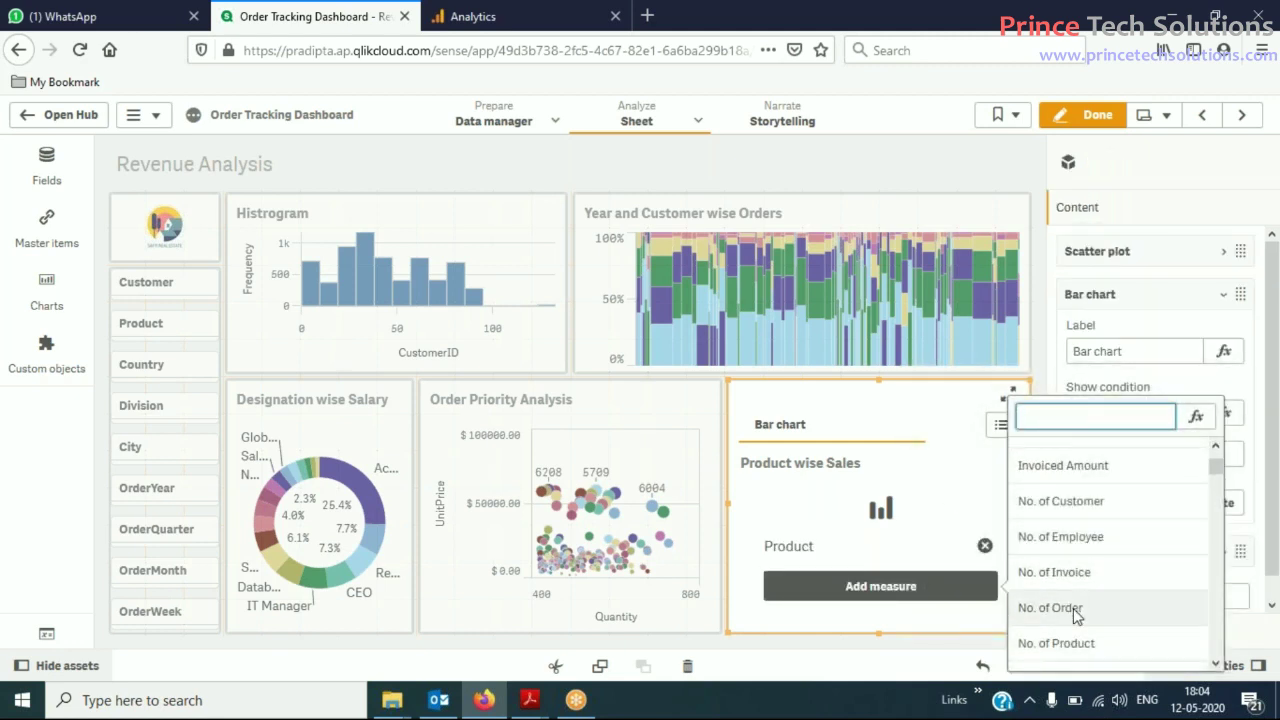
left_click(1036, 608)
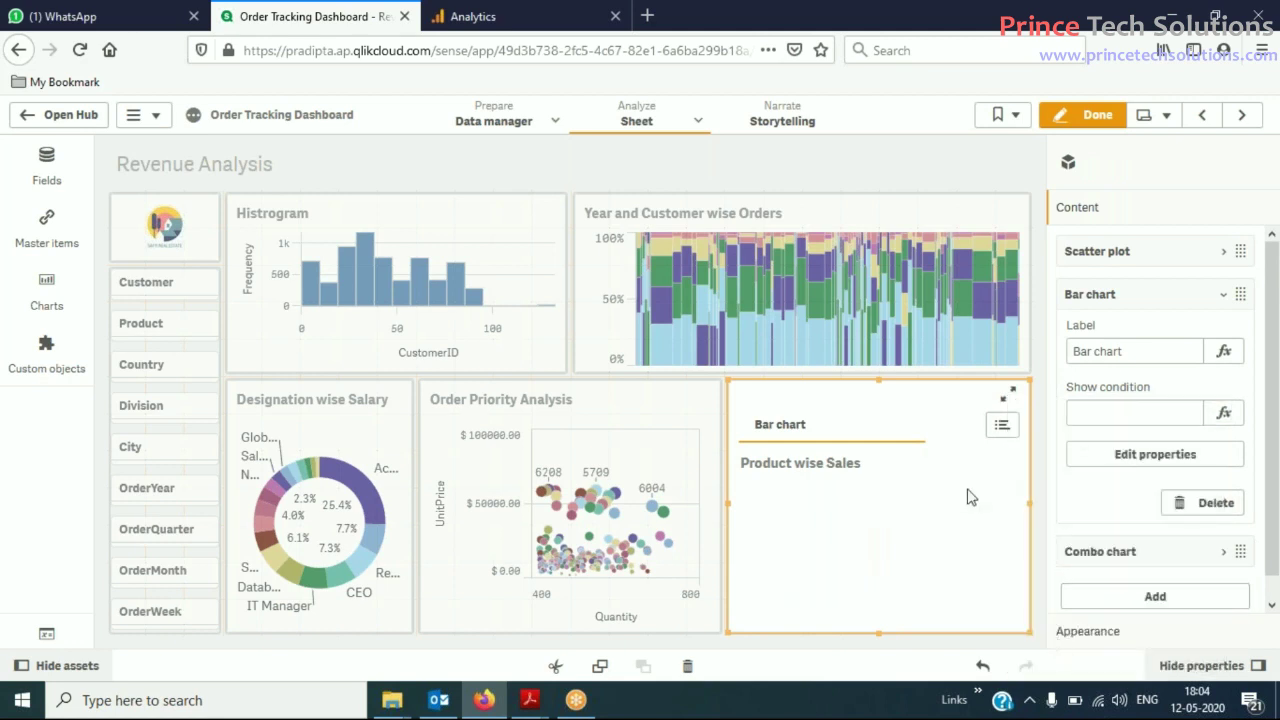
left_click(1001, 425)
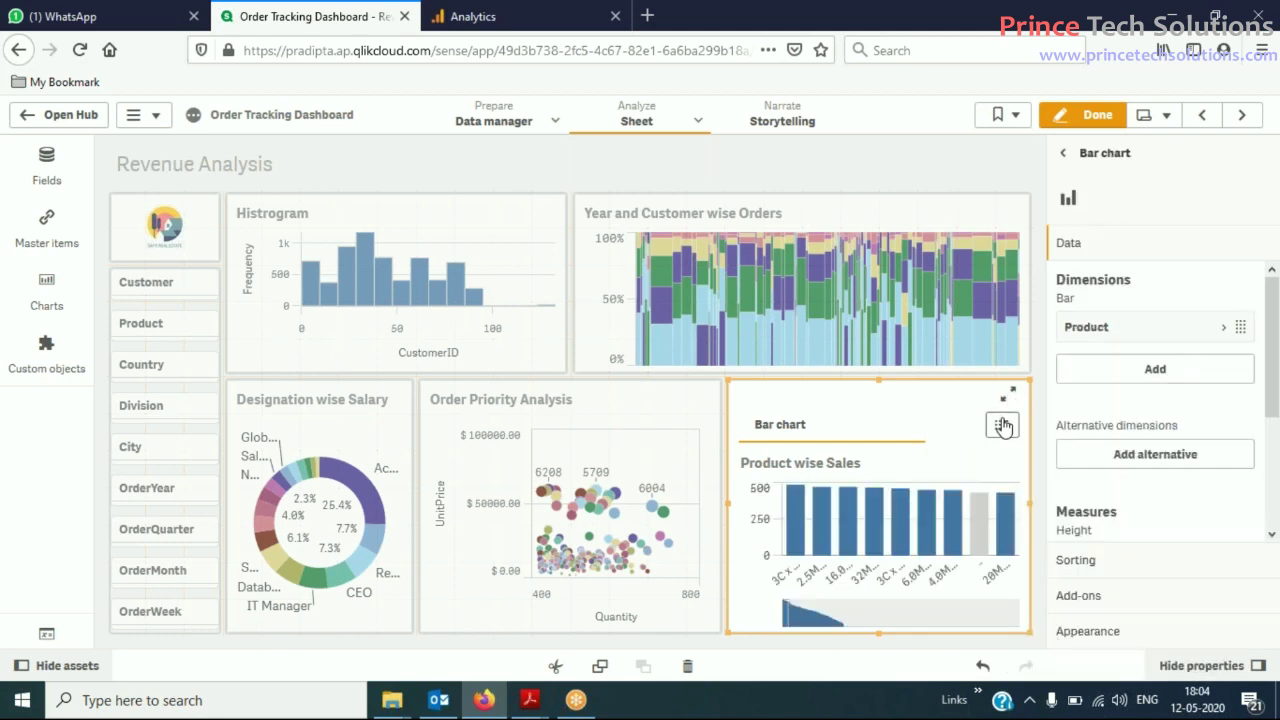
Go back to the container's chart list and edit the Bar chart's show condition field
left_click(912, 516)
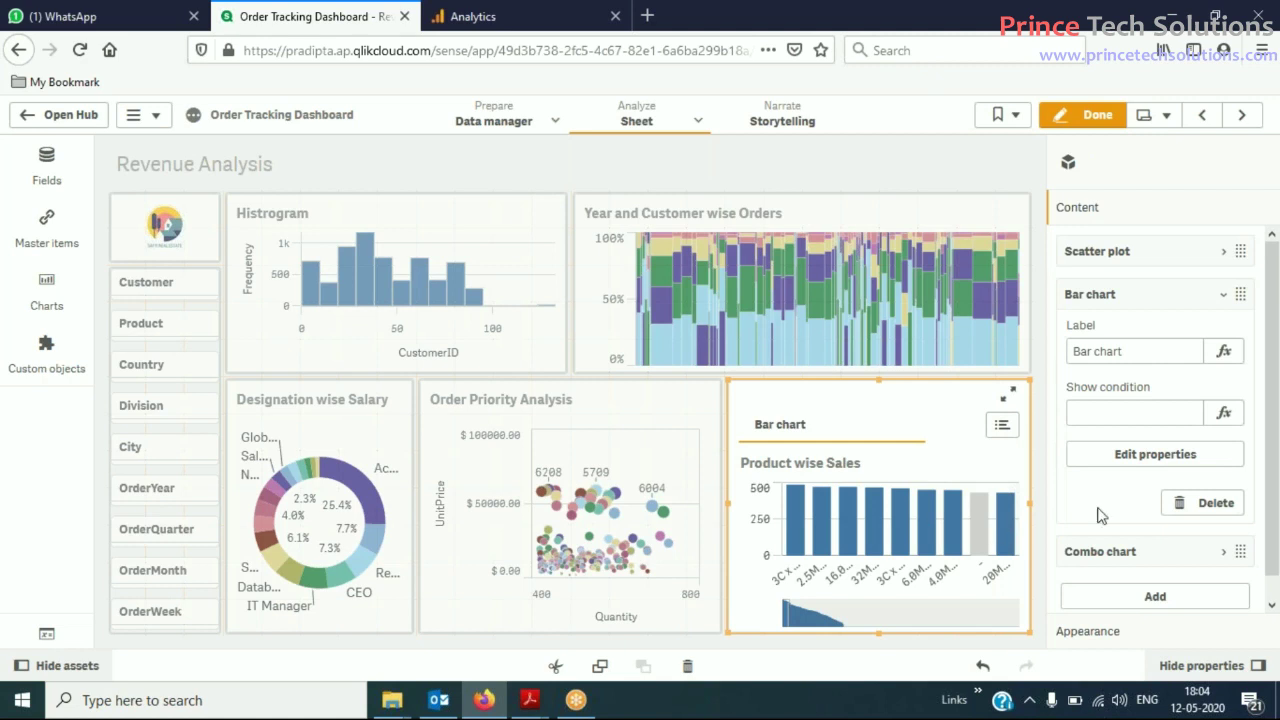
left_click(1153, 454)
left_click(1154, 414)
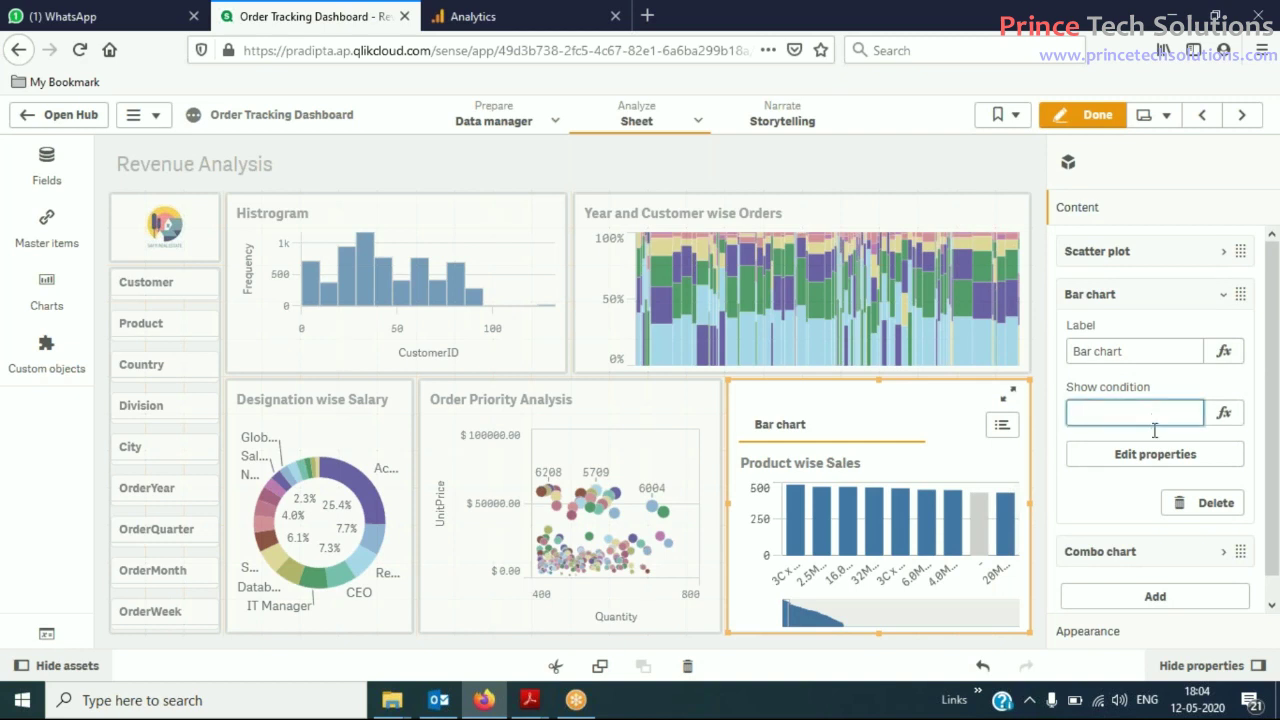
scroll(1147, 495, "down", 1)
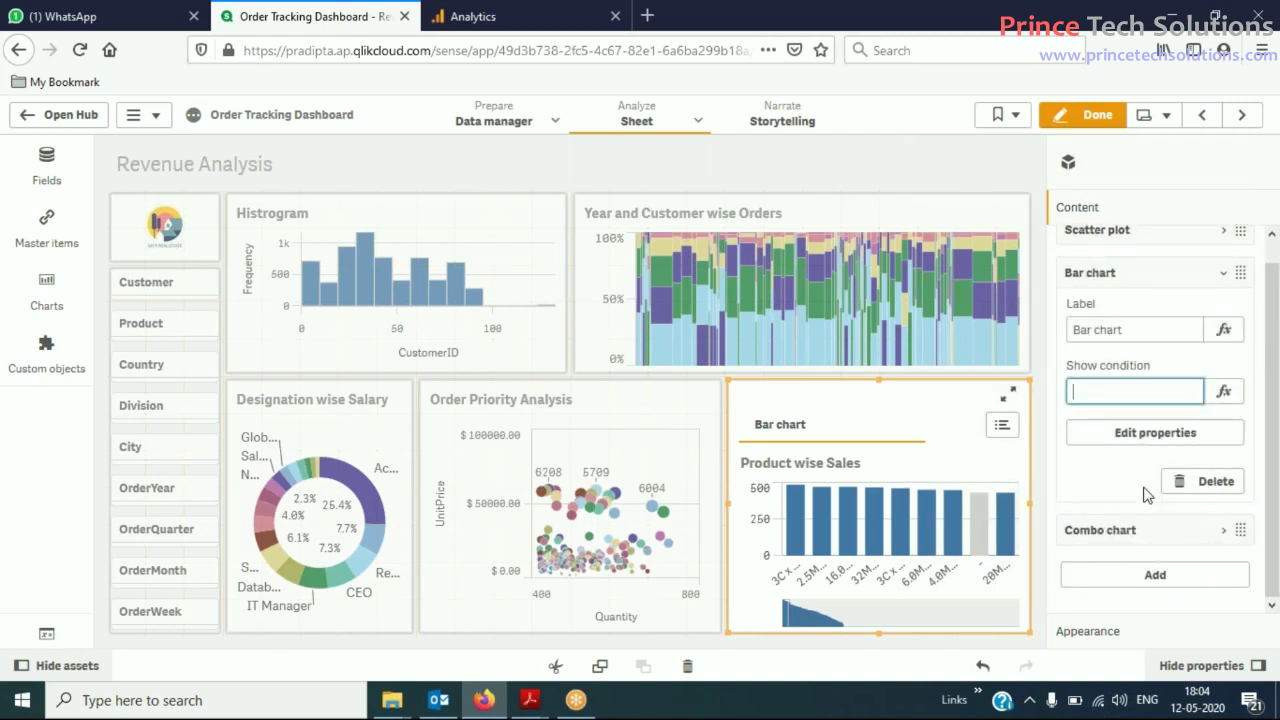
scroll(1147, 495, "up", 1)
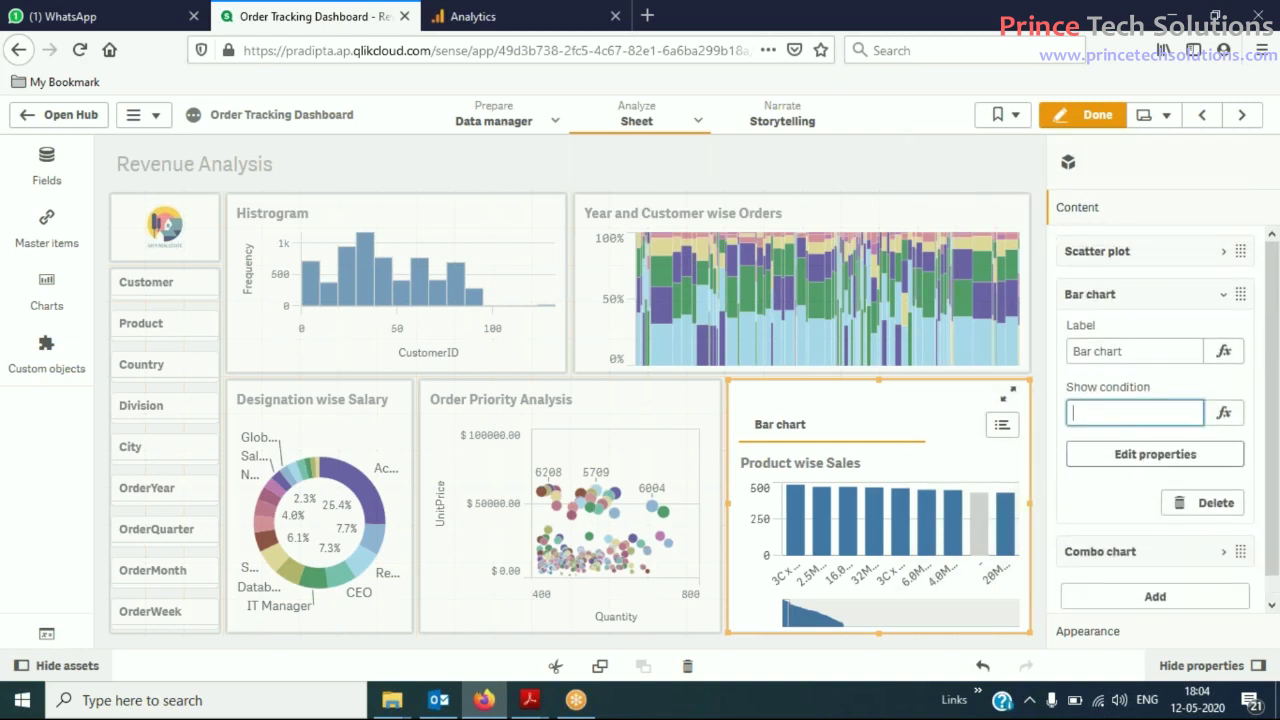
left_click(1001, 426)
Switch the container to the Combo chart and set OrderMonth as its dimension
left_click(1000, 534)
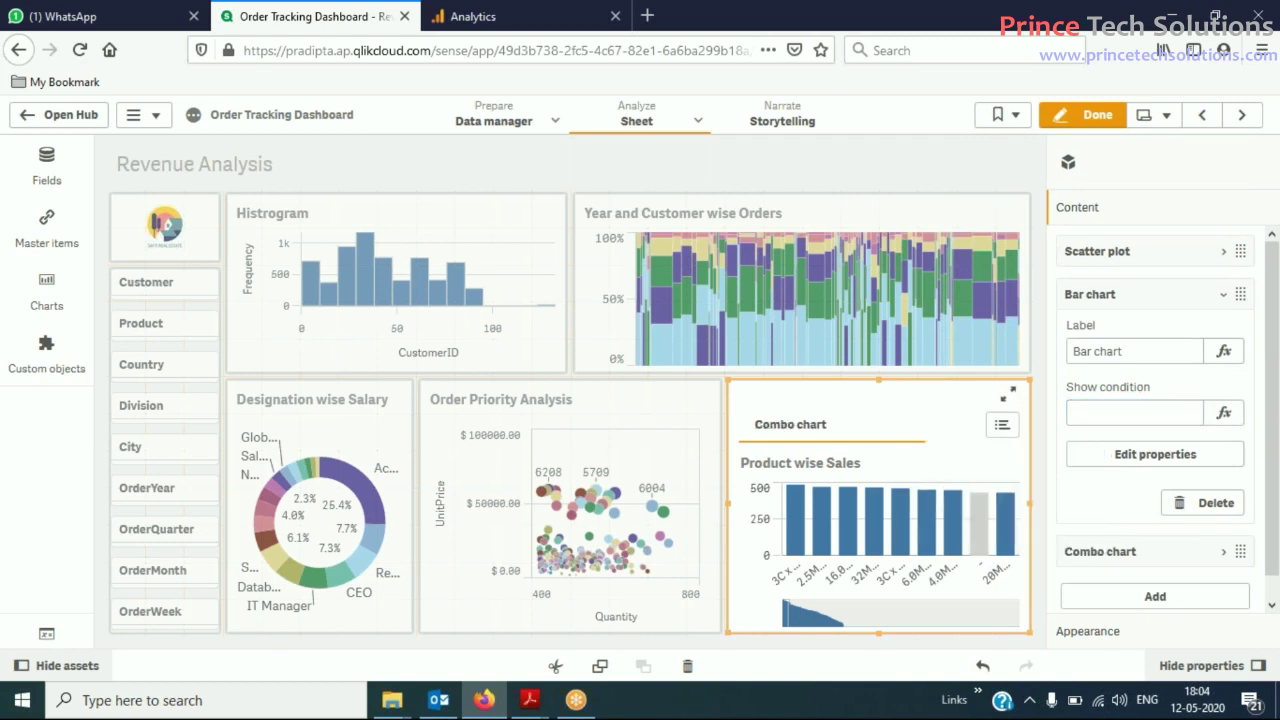
left_click(920, 547)
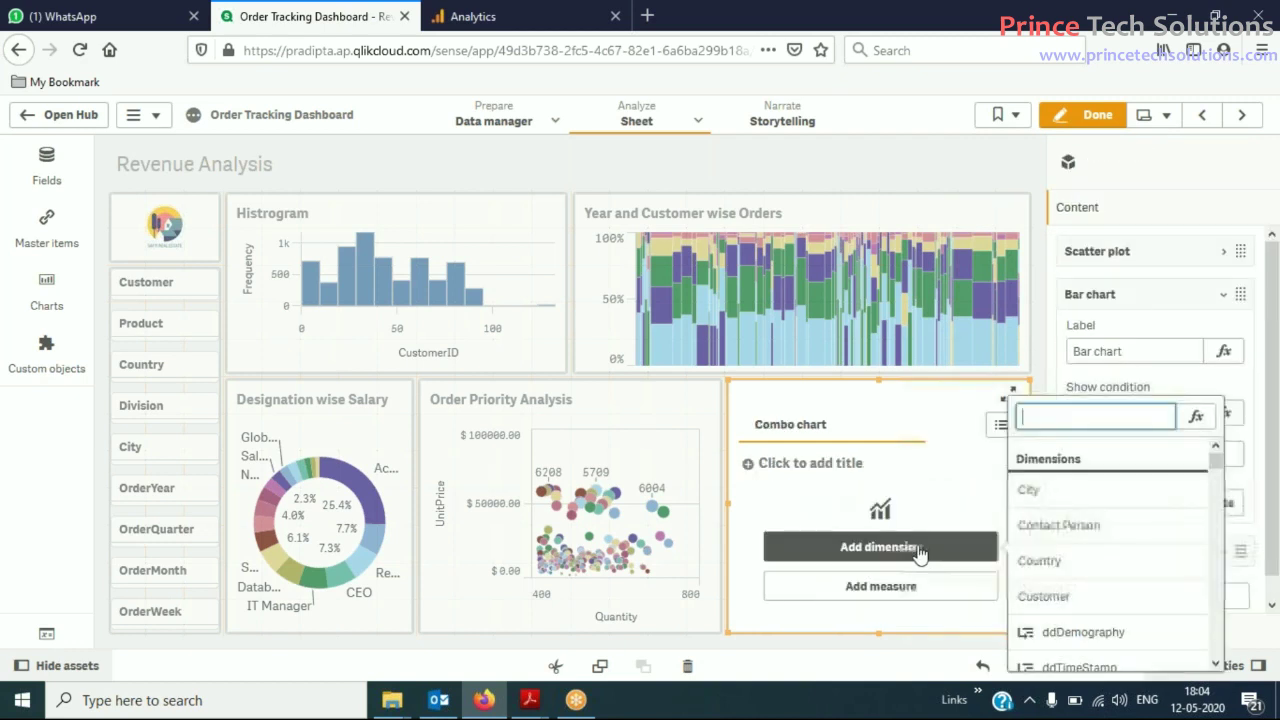
scroll(1097, 580, "down", 6)
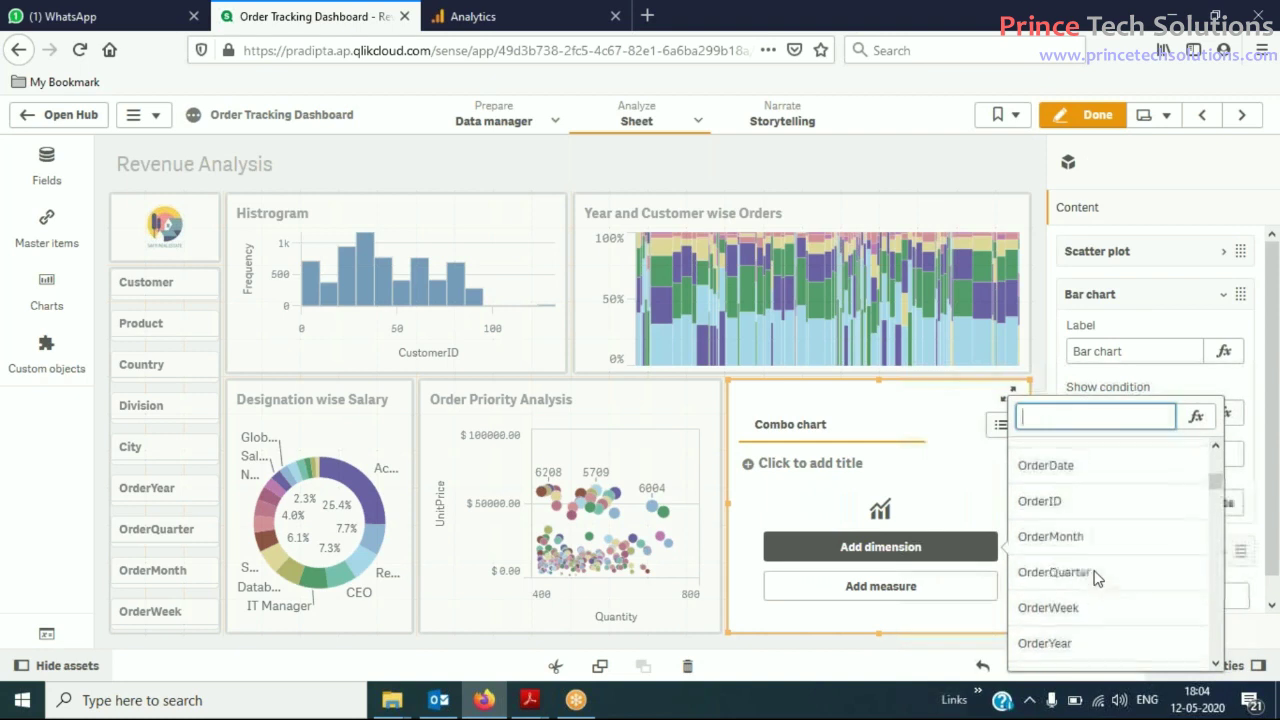
scroll(1095, 575, "down", 3)
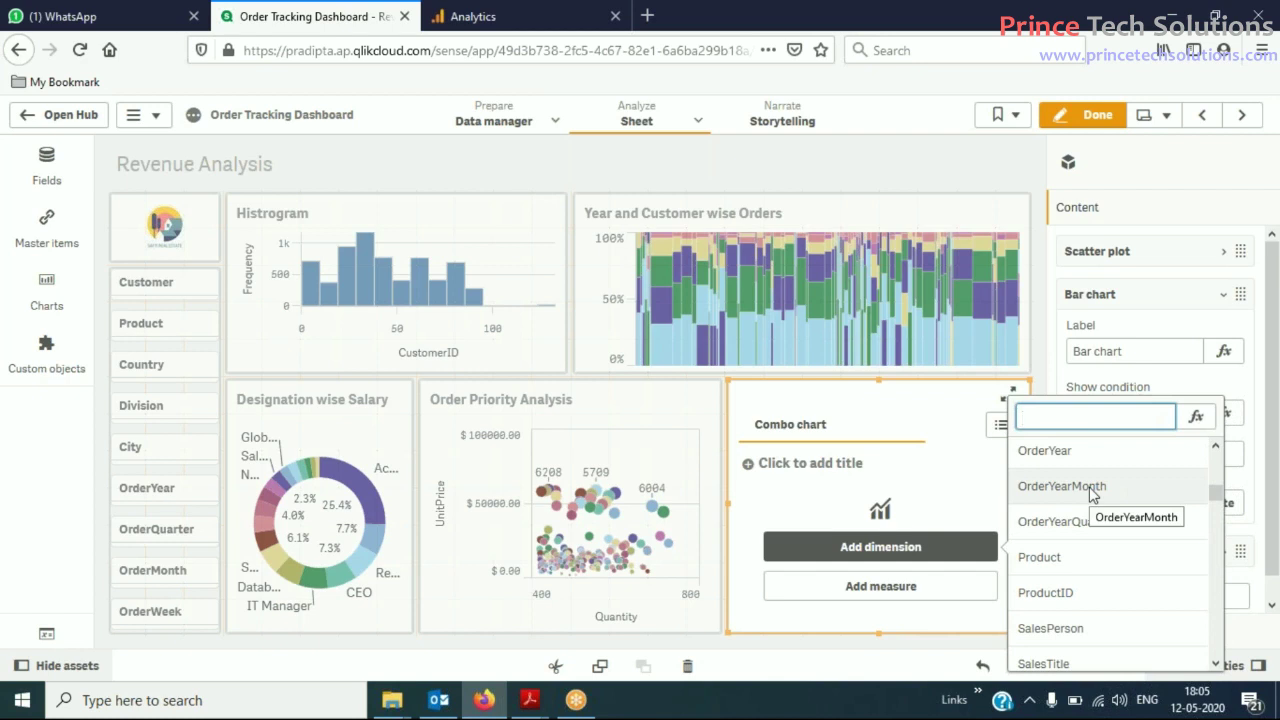
scroll(1089, 487, "down", 4)
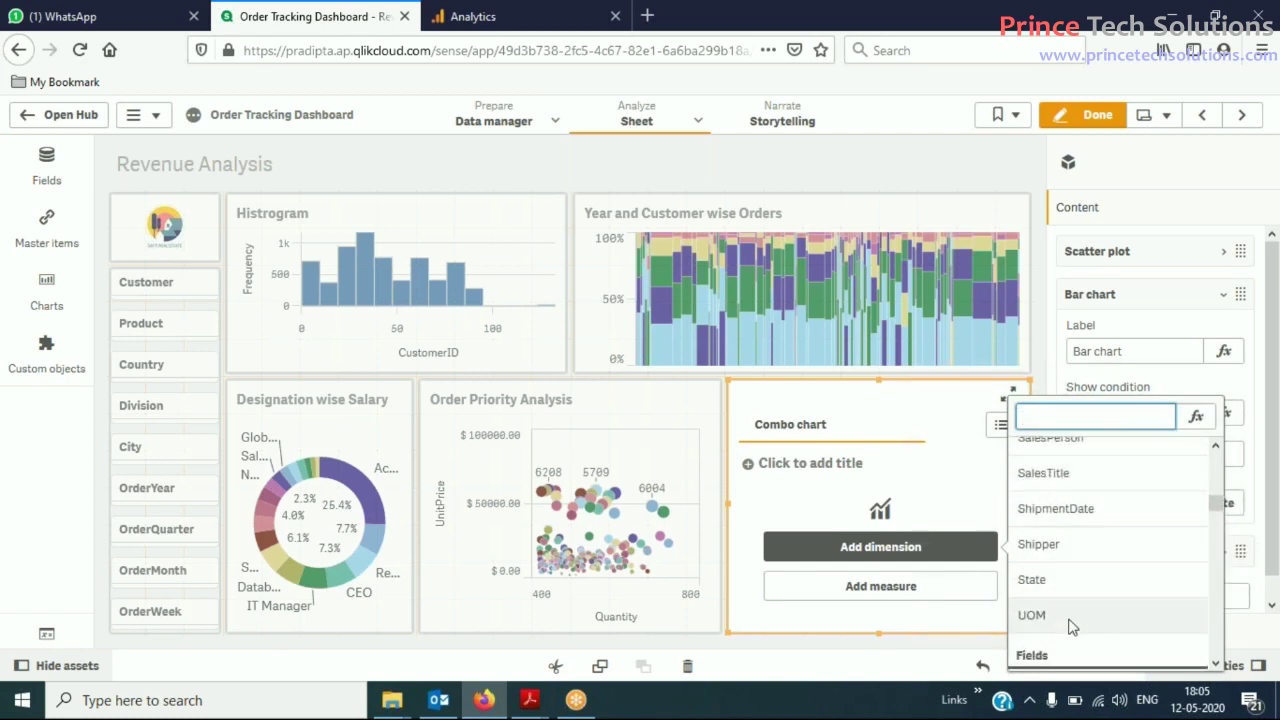
scroll(1071, 627, "up", 4)
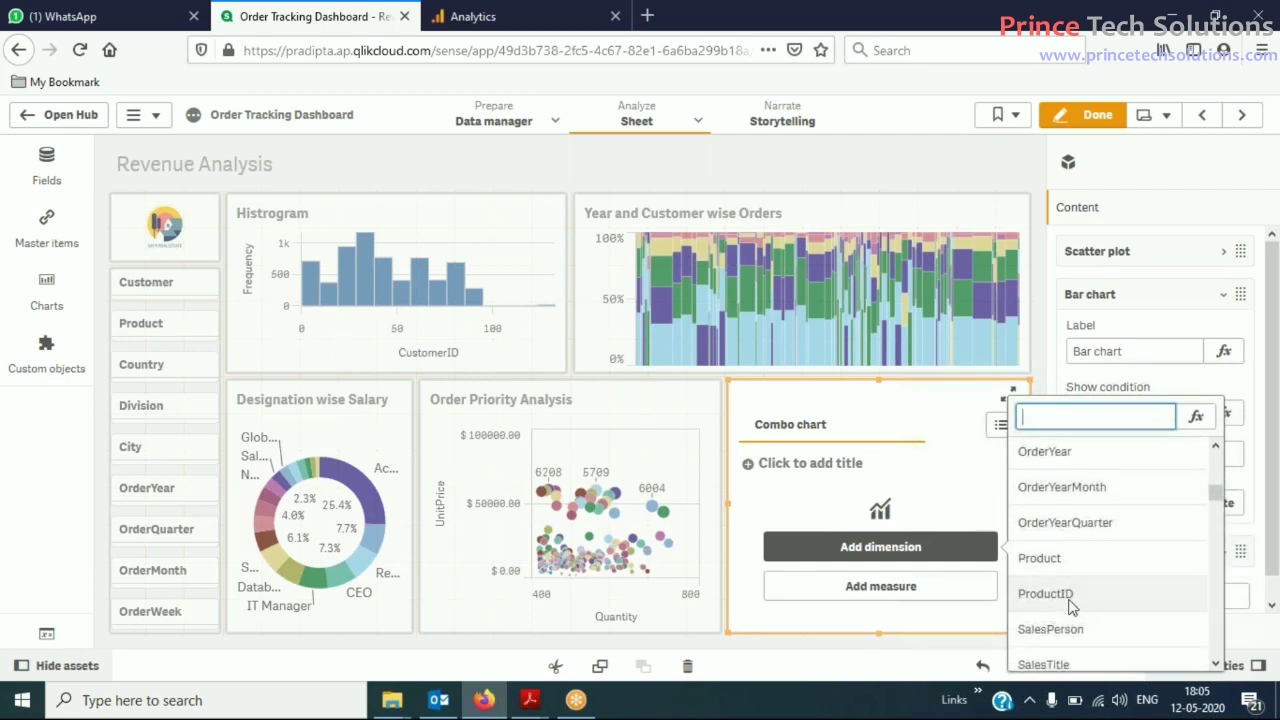
scroll(1070, 595, "up", 3)
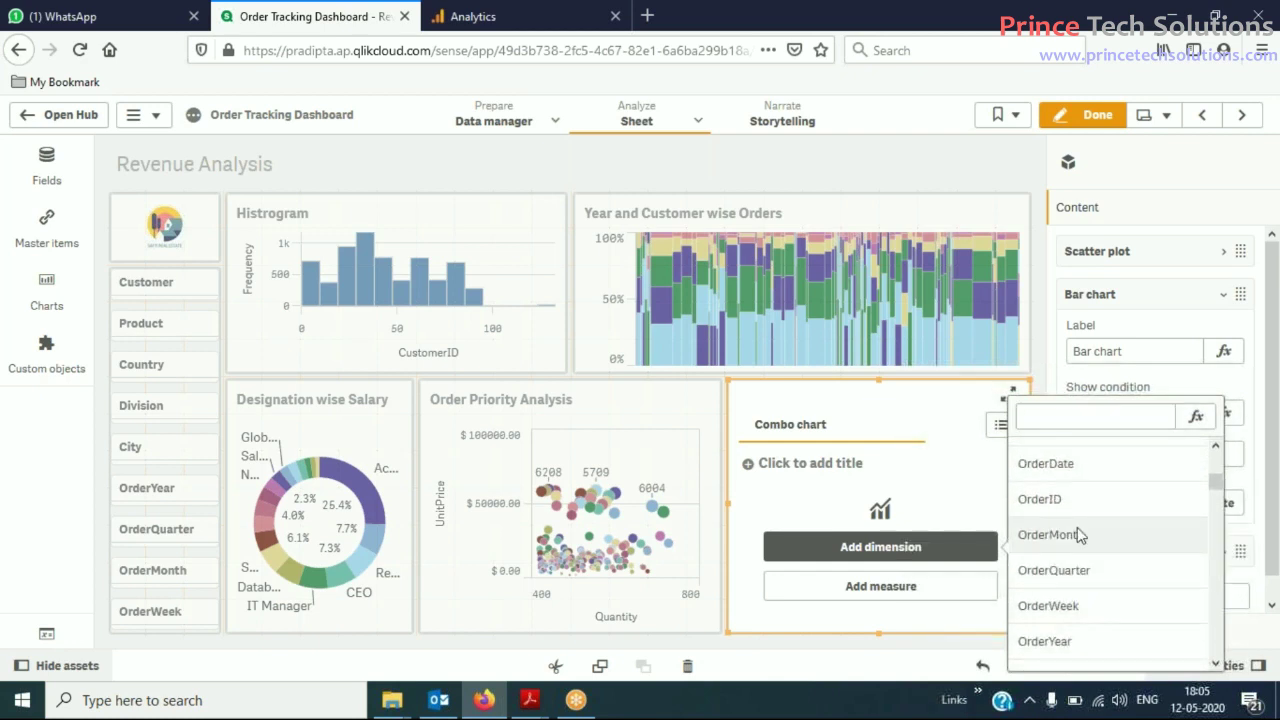
left_click(1077, 530)
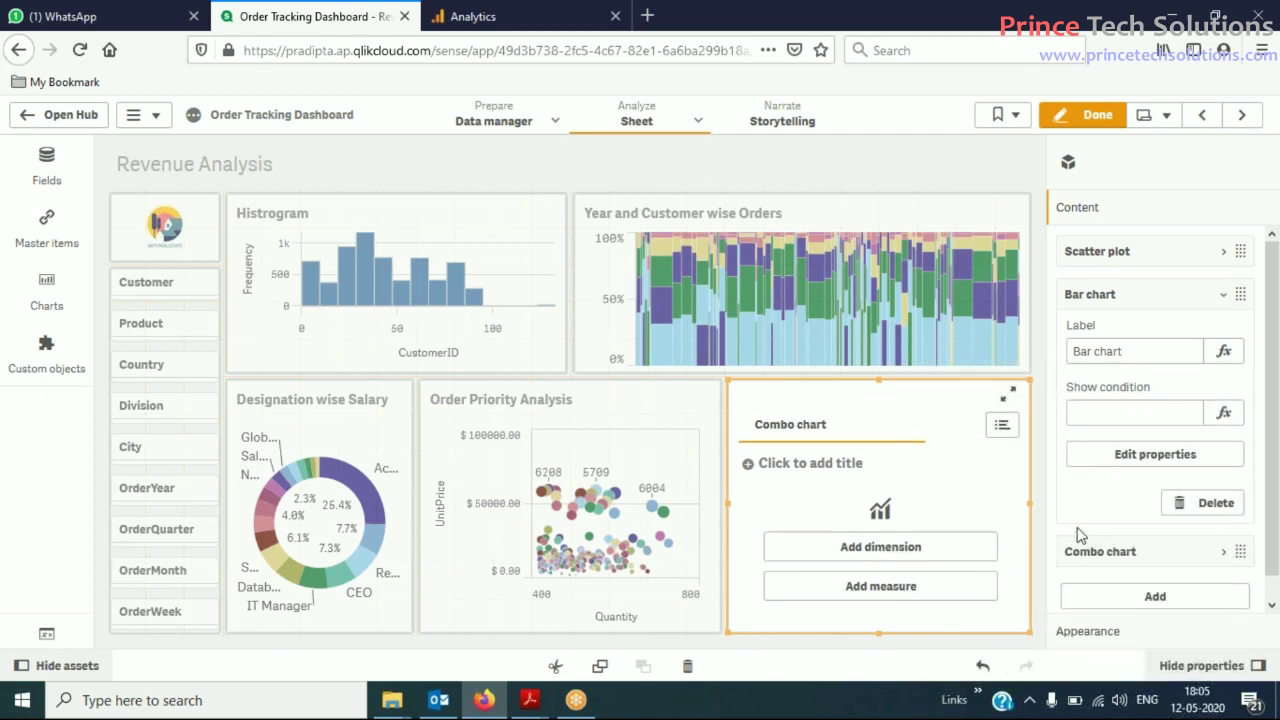
Add No. of Product as the bar measure and No. of Customer as the line measure
left_click(913, 600)
scroll(1113, 543, "down", 3)
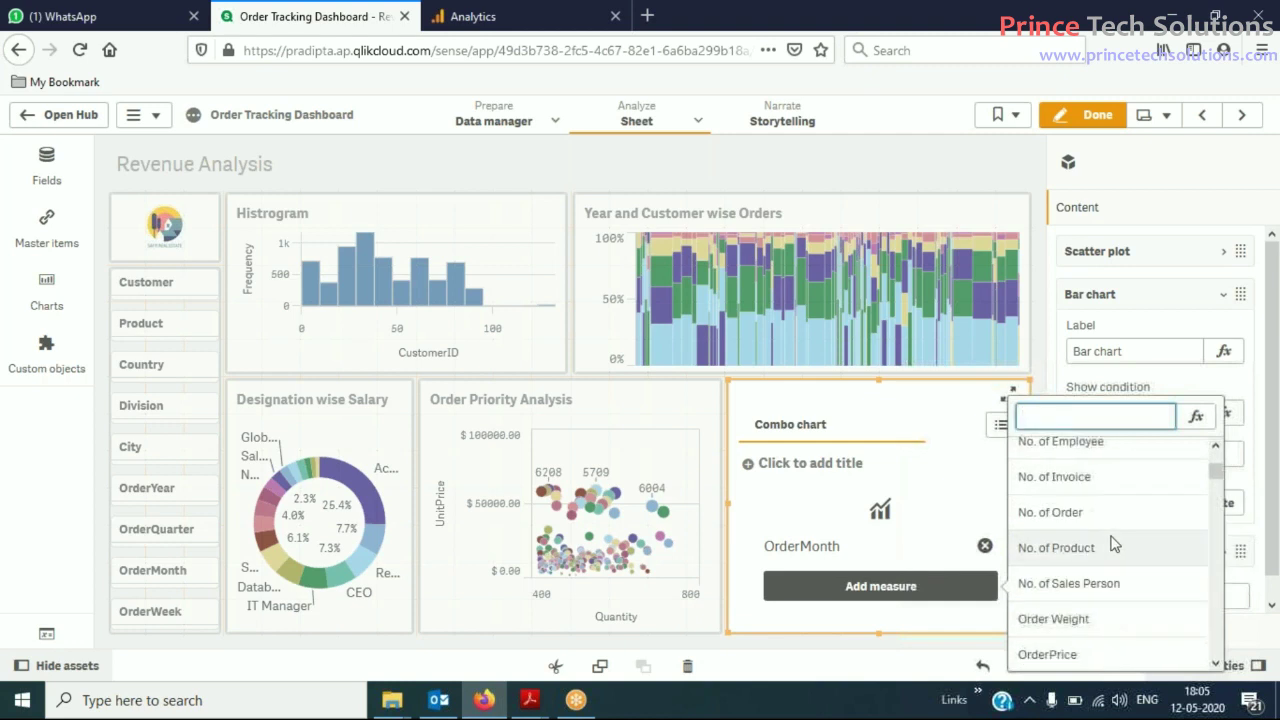
left_click(1088, 552)
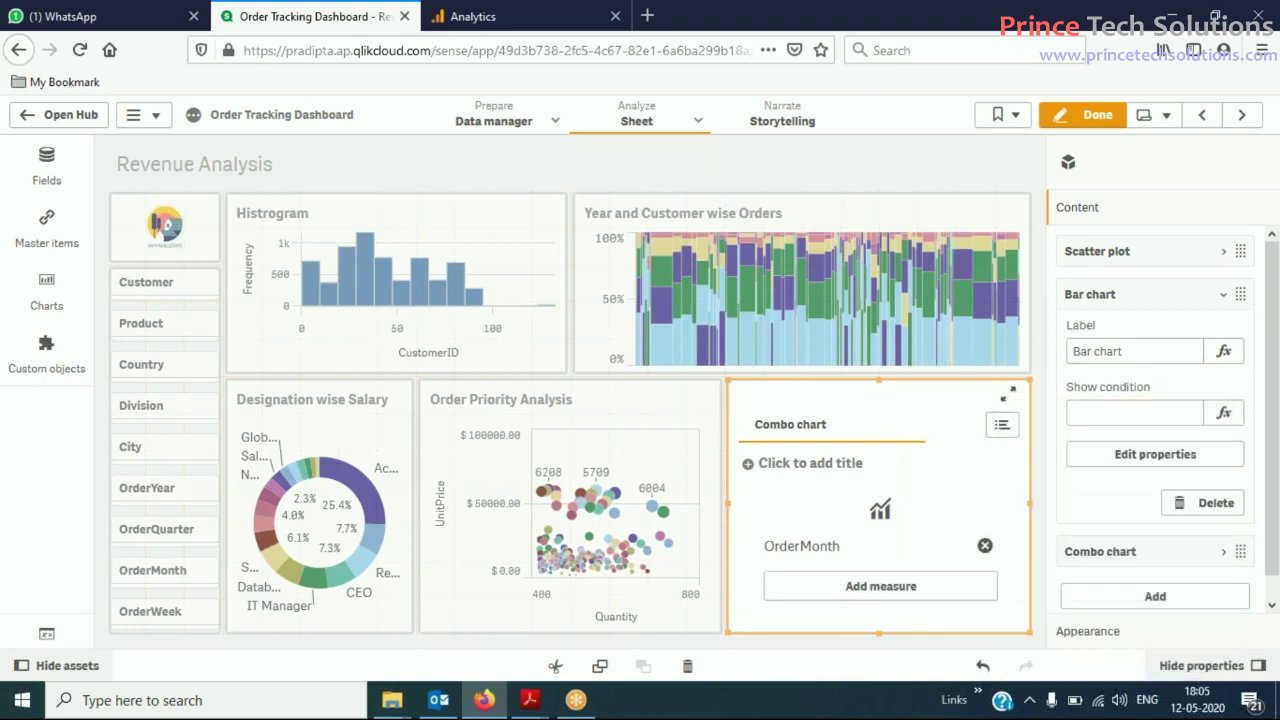
left_click(934, 580)
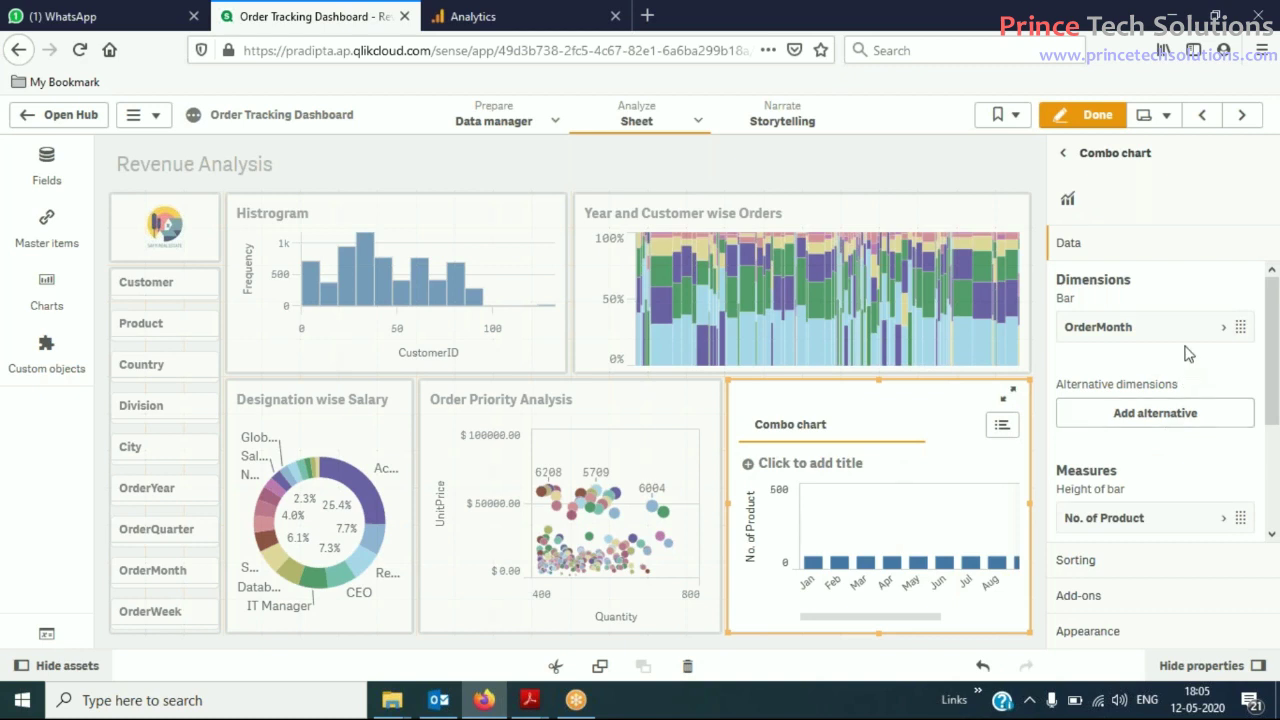
scroll(1187, 353, "down", 3)
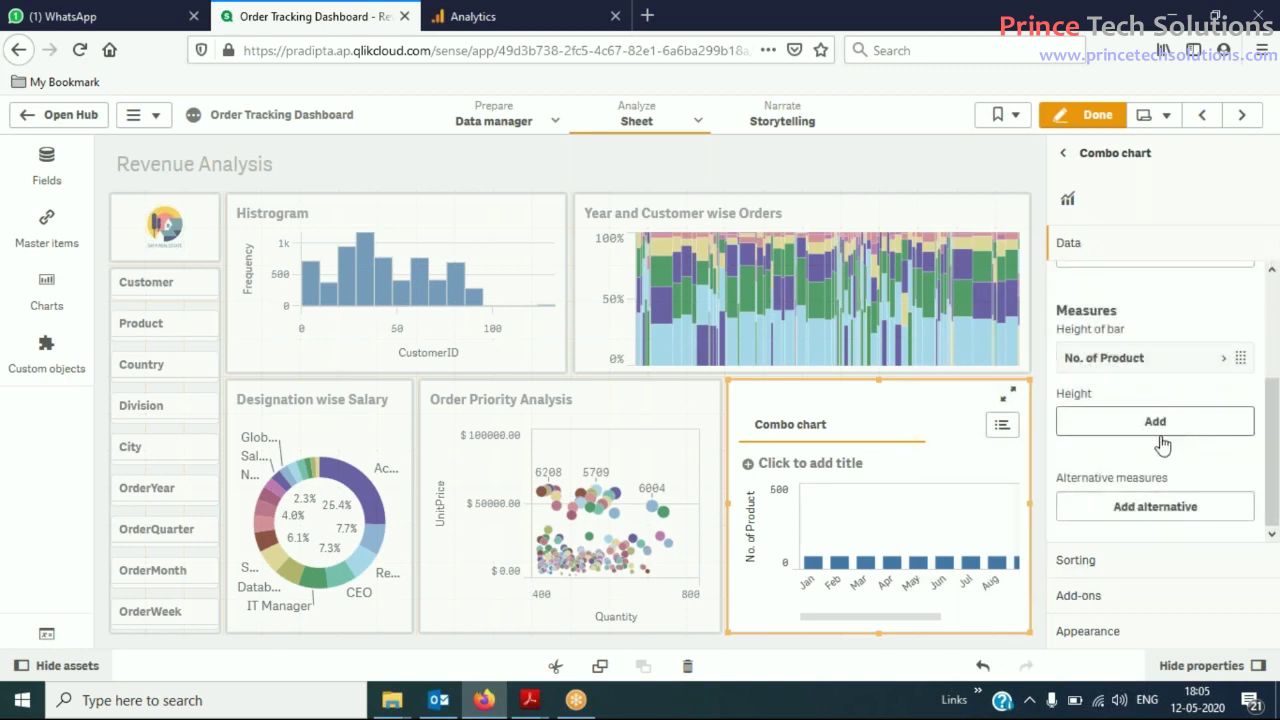
left_click(1168, 437)
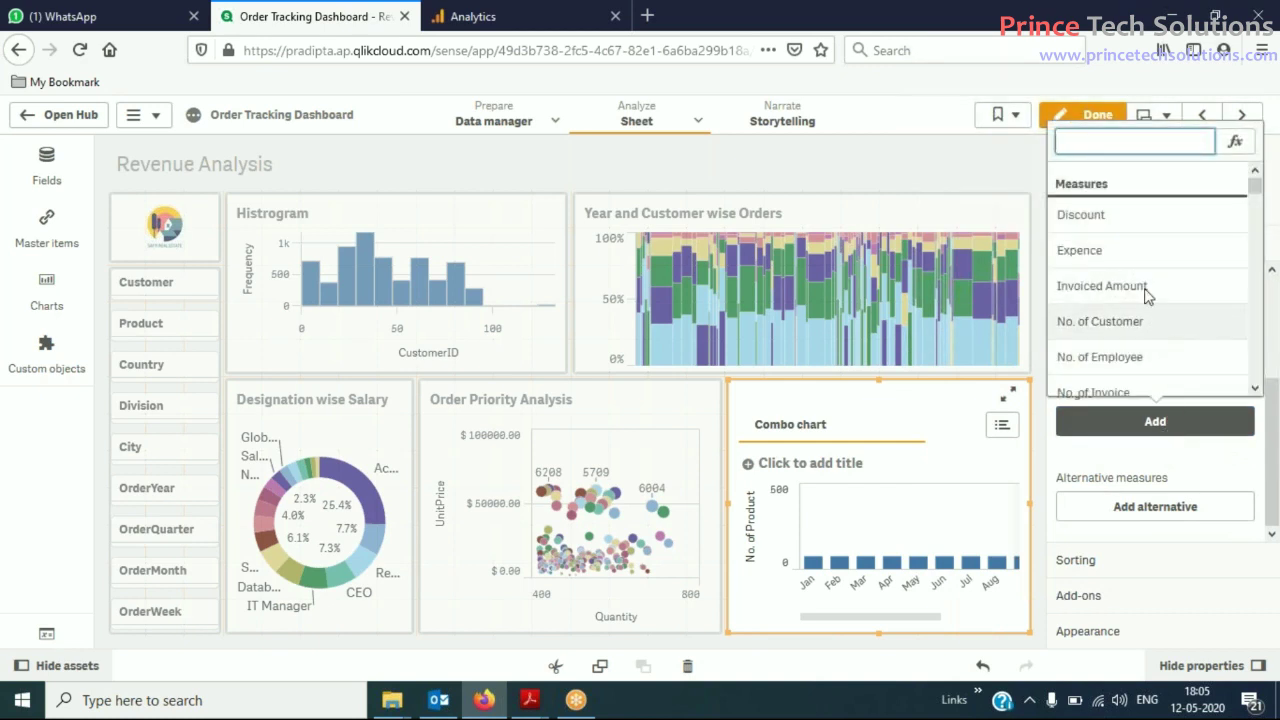
left_click(1126, 320)
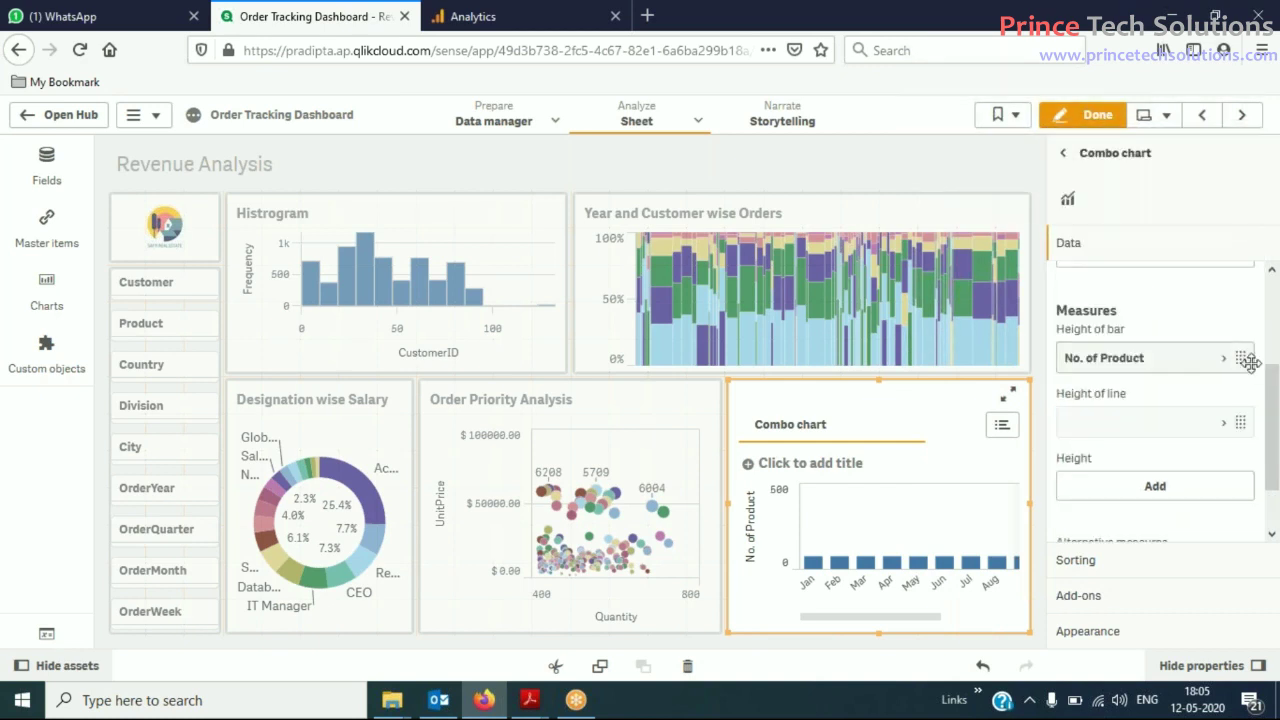
scroll(1140, 390, "up", 3)
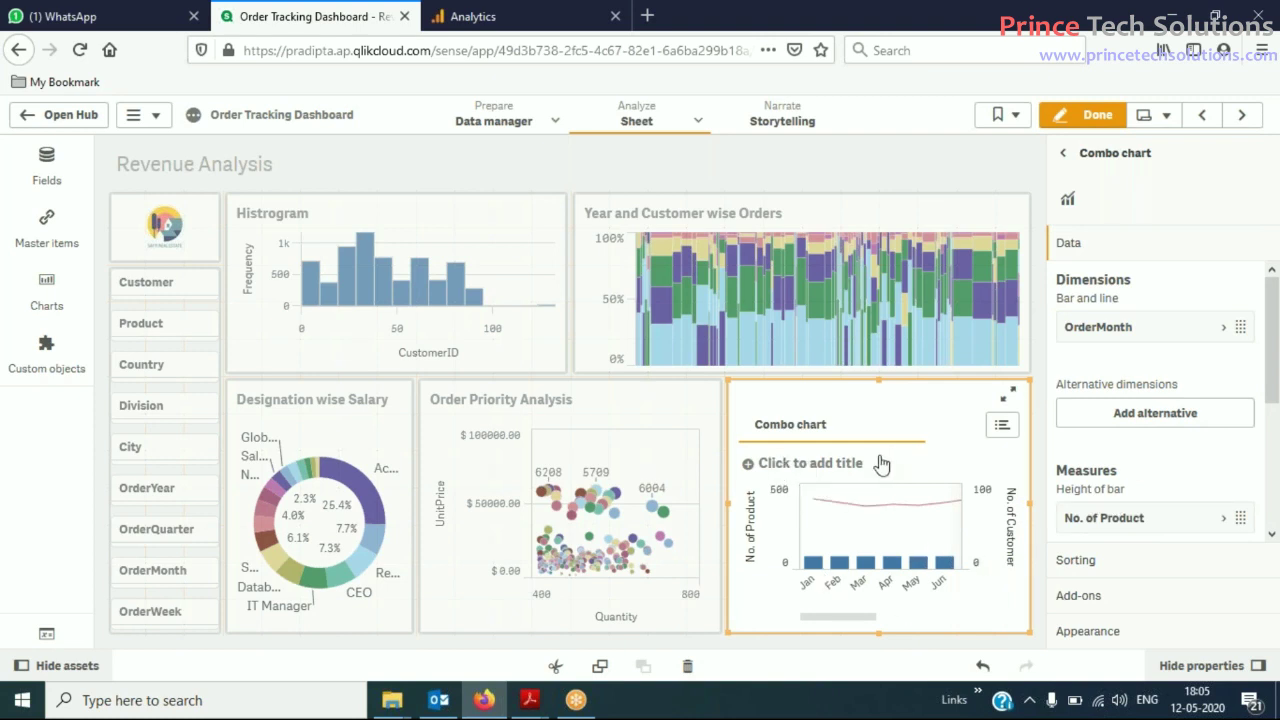
Title the combo chart 'Product vs customer' and exit edit mode with Done
left_click(845, 465)
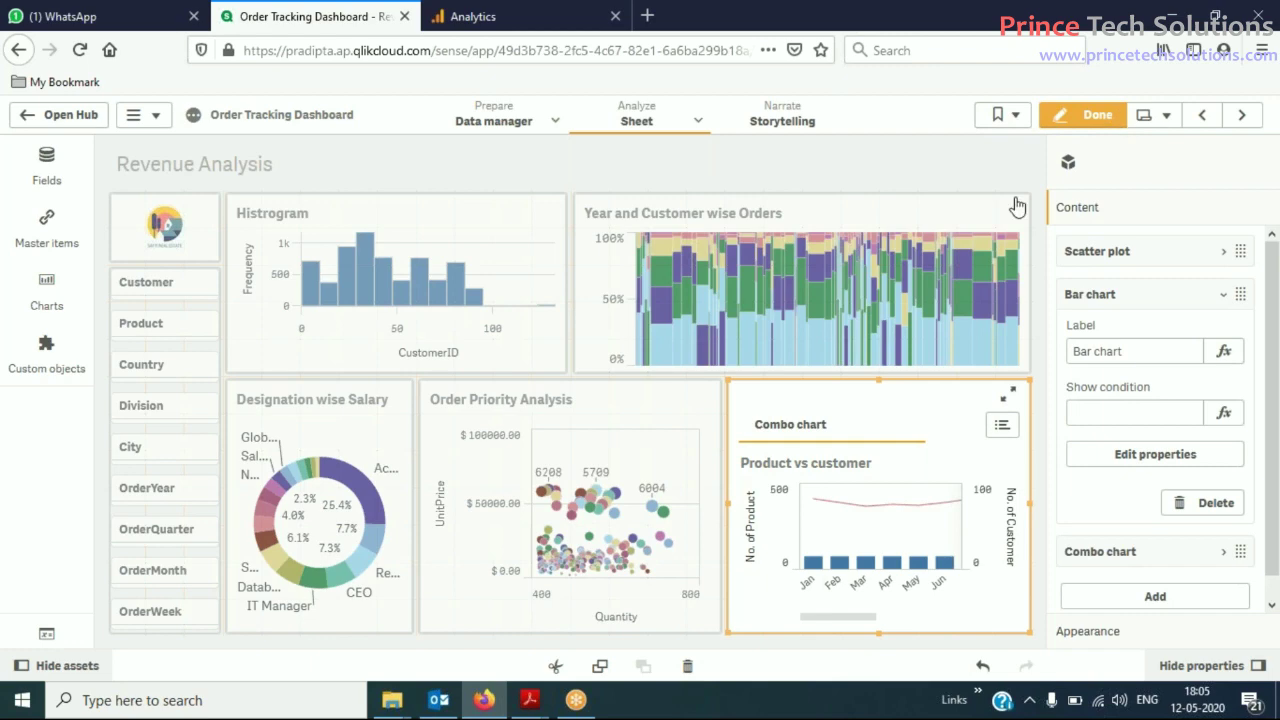
left_click(1098, 119)
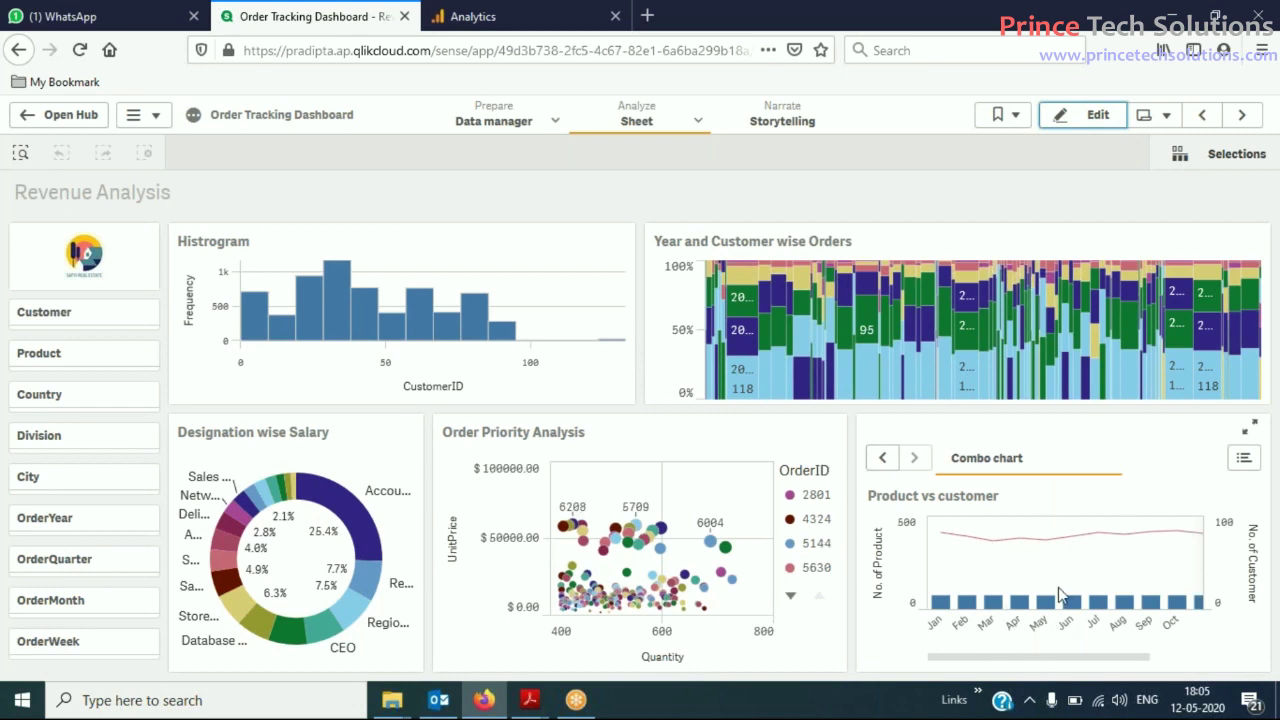
Browse the container's Order Volume Analysis and Product wise Sales tabs, then re-enter edit mode
left_click(997, 464)
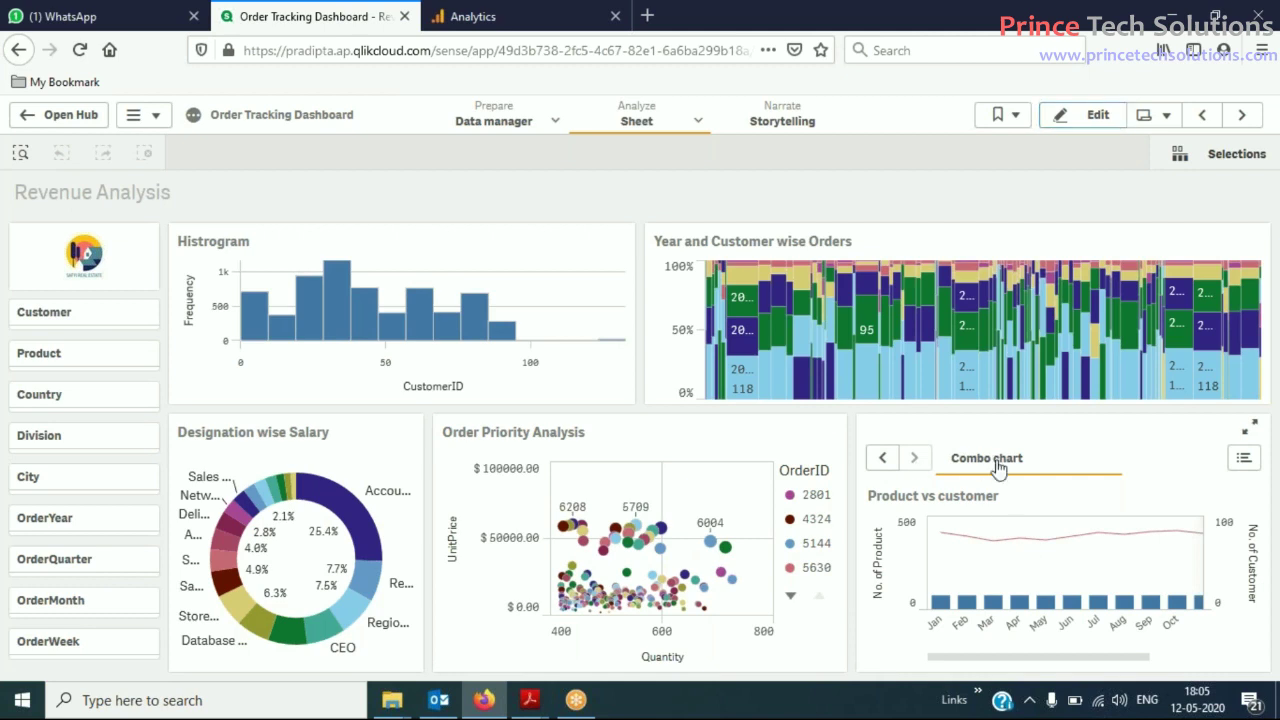
left_click(888, 463)
left_click(885, 462)
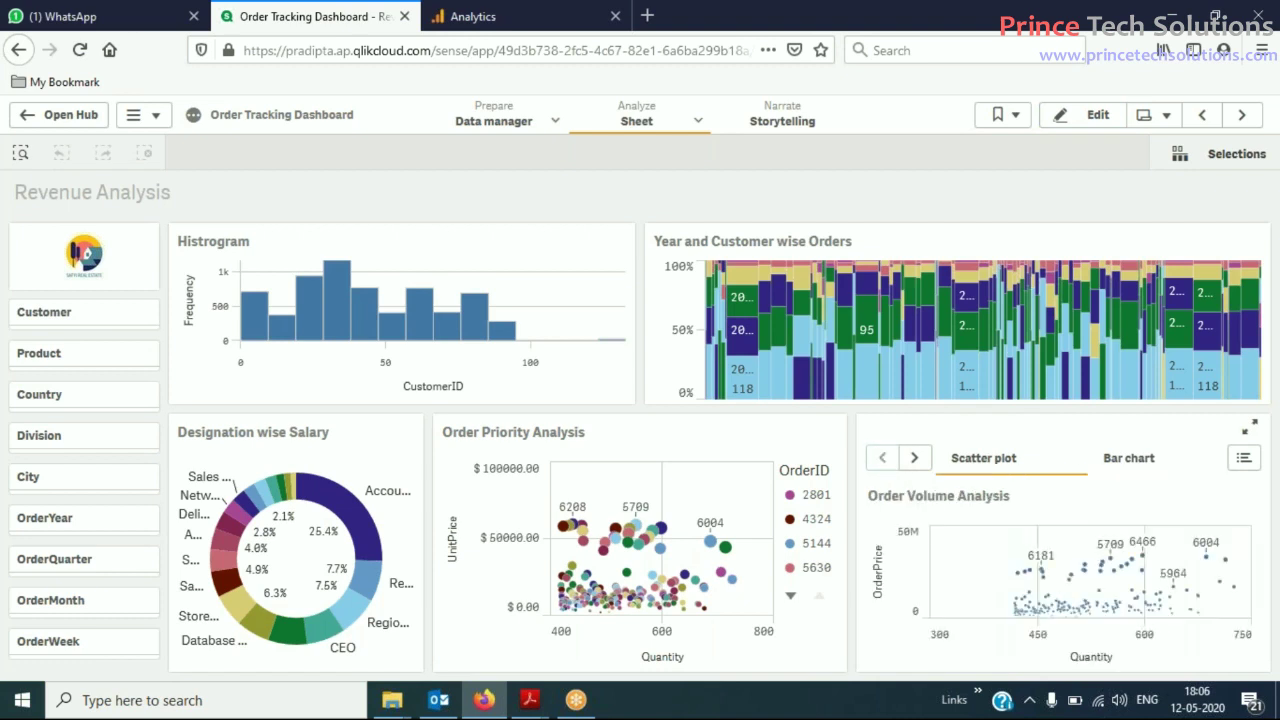
left_click(1130, 466)
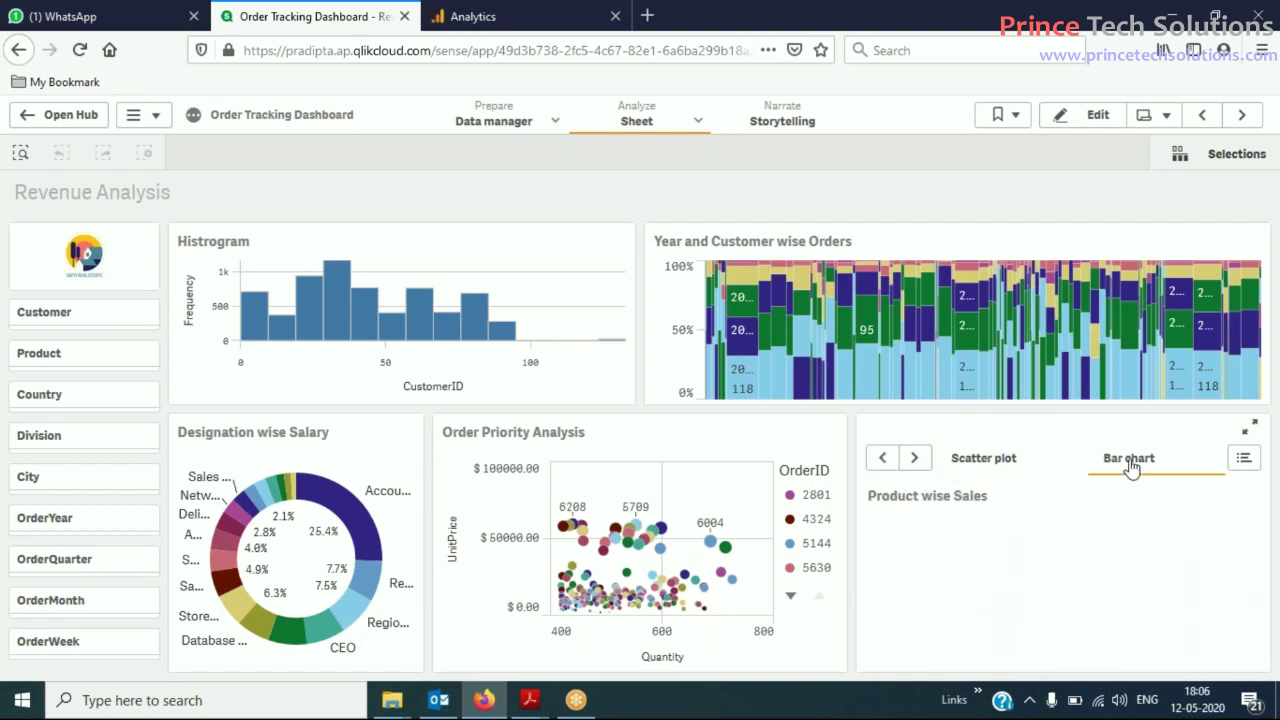
left_click(1010, 465)
left_click(1137, 468)
left_click(986, 465)
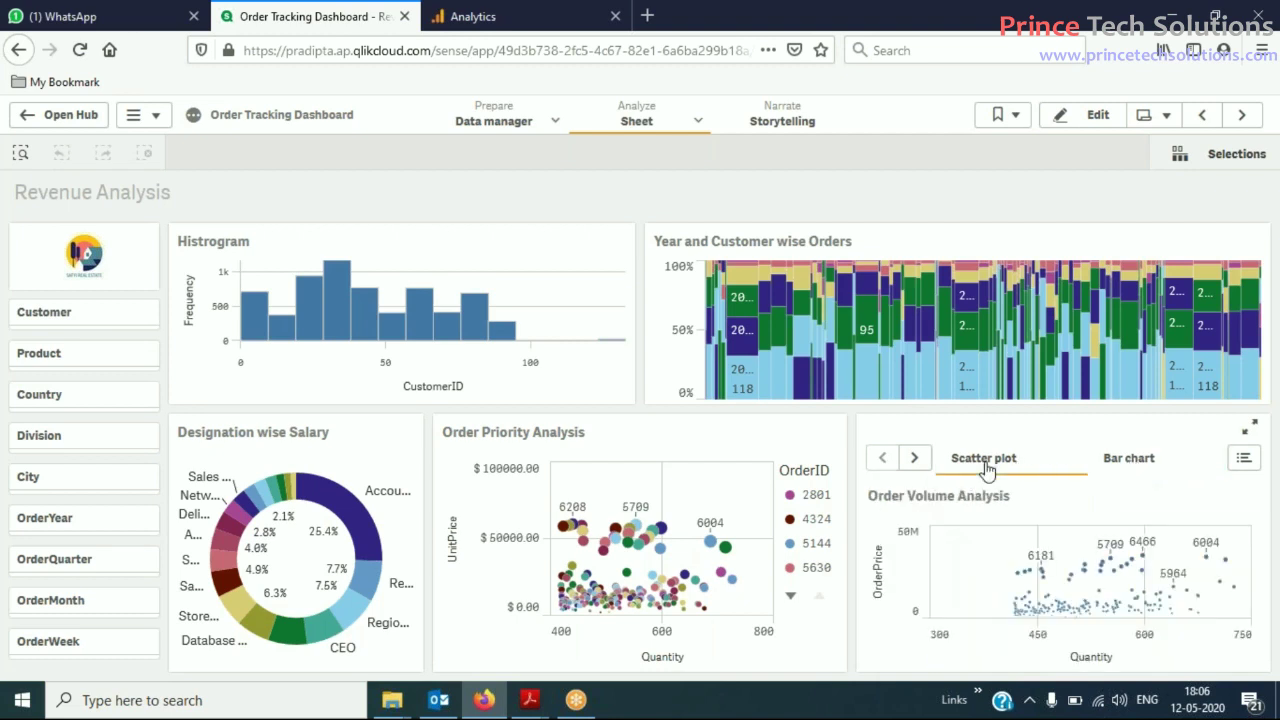
left_click(1089, 117)
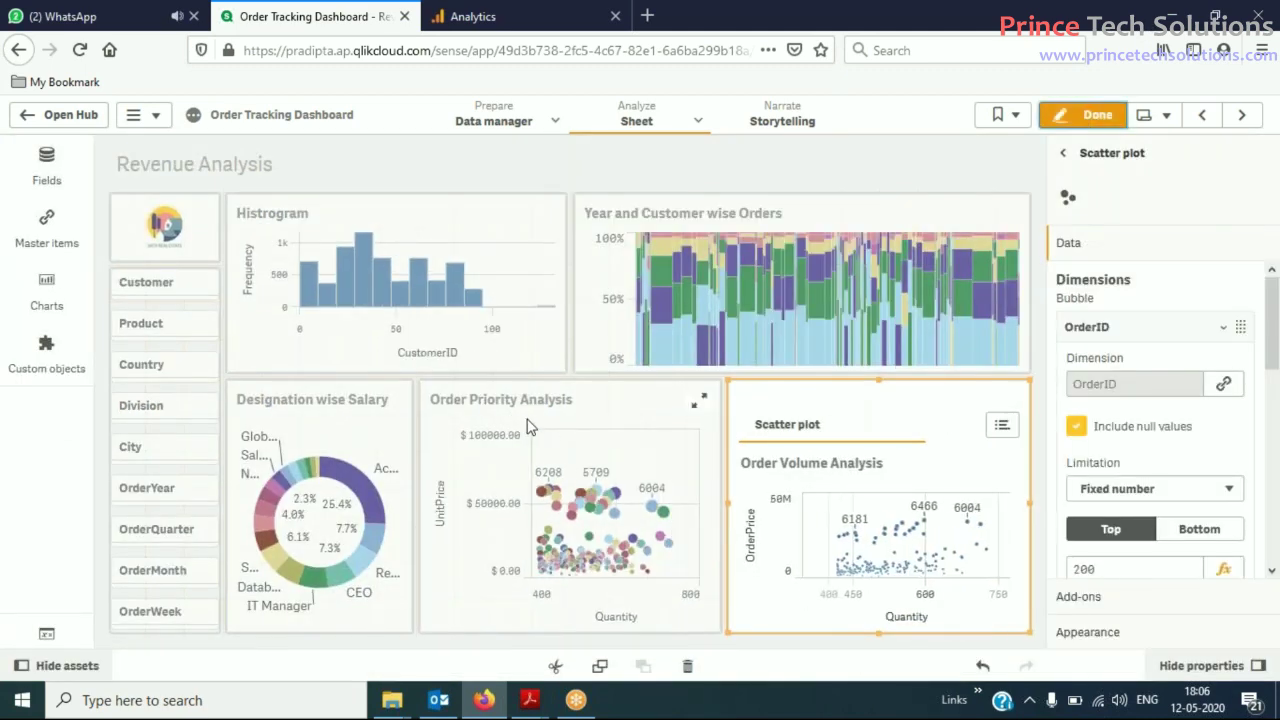
Narrow the Order Priority Analysis chart to a thin column and widen the container into the space
left_click(715, 516)
left_click_drag(717, 510, 505, 507)
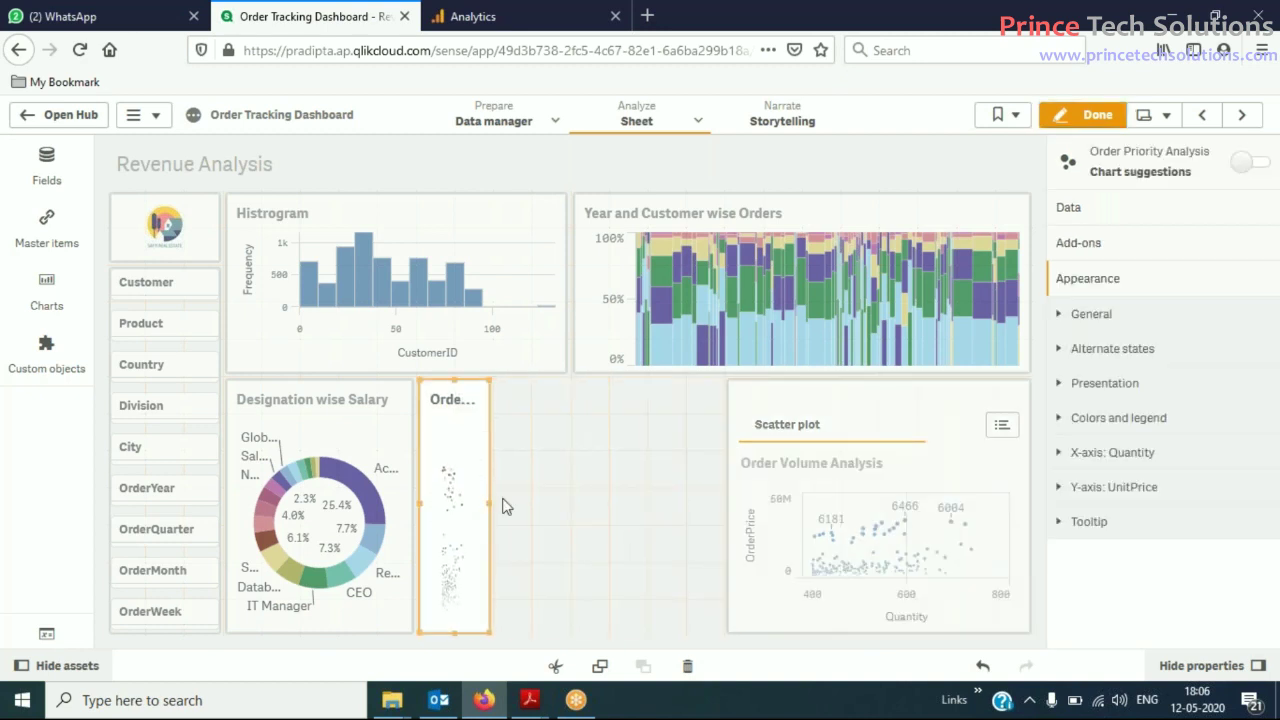
left_click(750, 487)
left_click_drag(730, 500, 580, 505)
Leave edit mode, view the bar, combo and scatter tabs, then reopen editing
left_click(1075, 118)
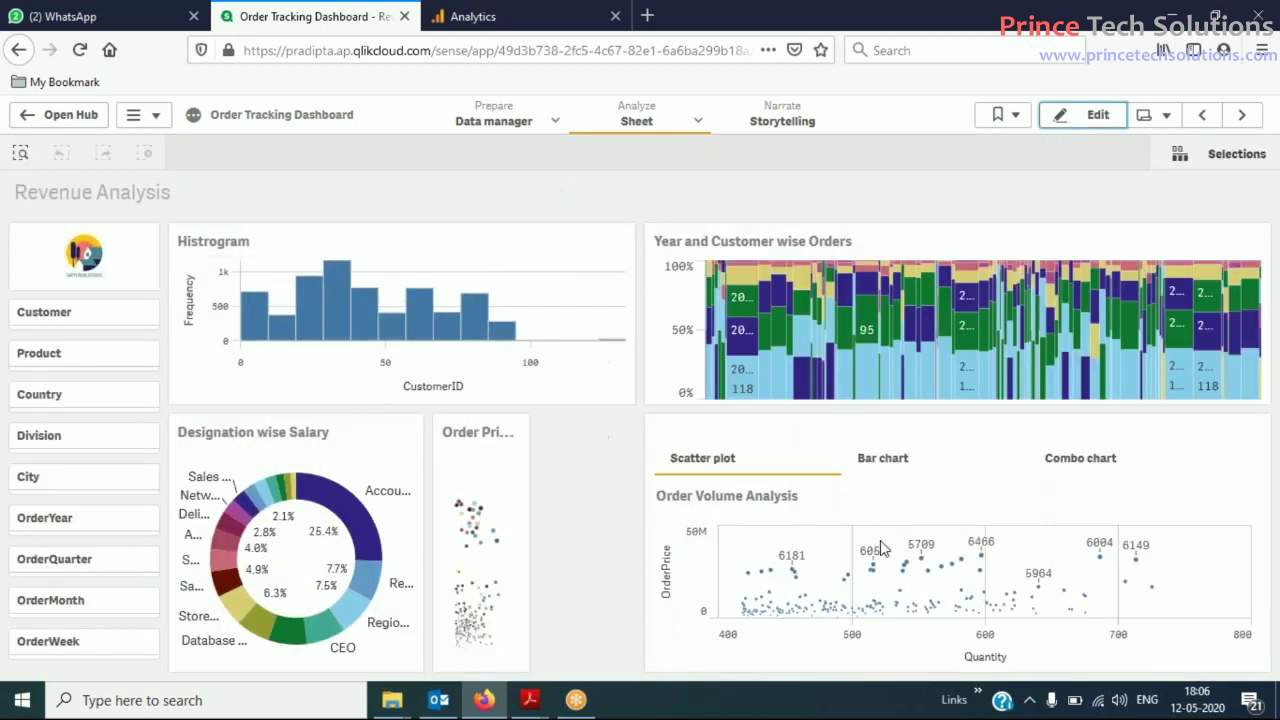
left_click(870, 464)
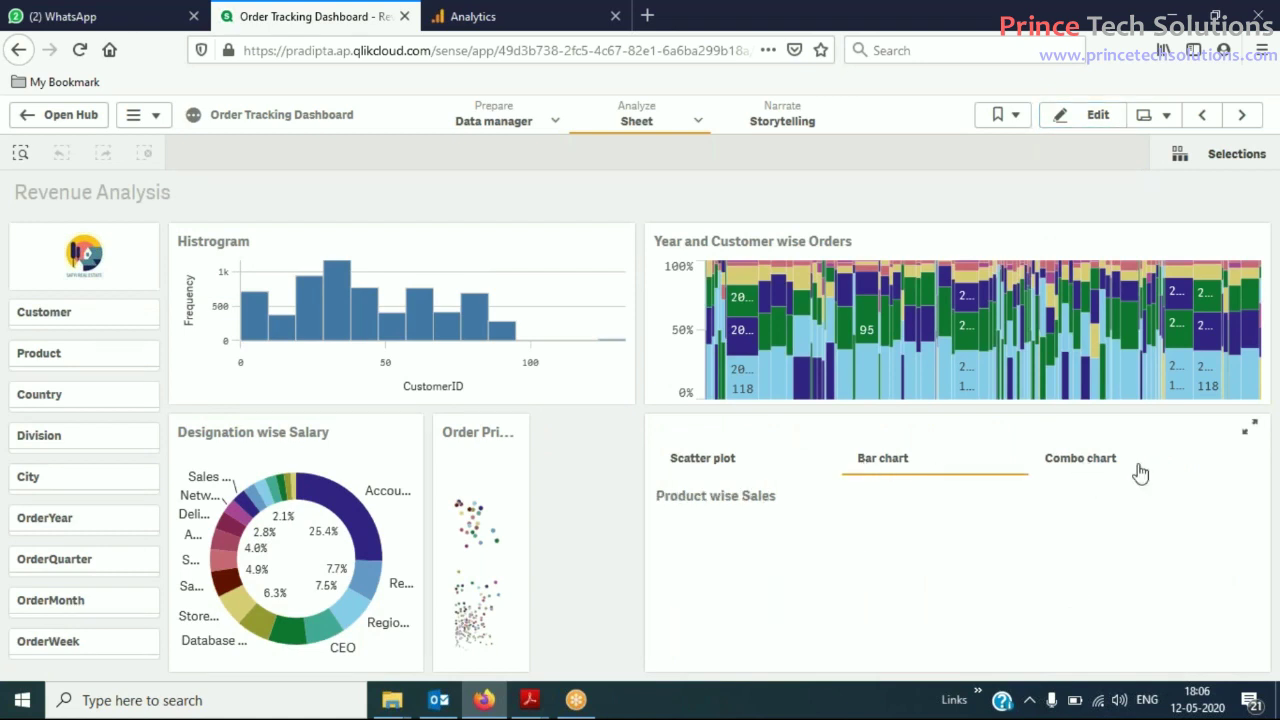
left_click(1100, 463)
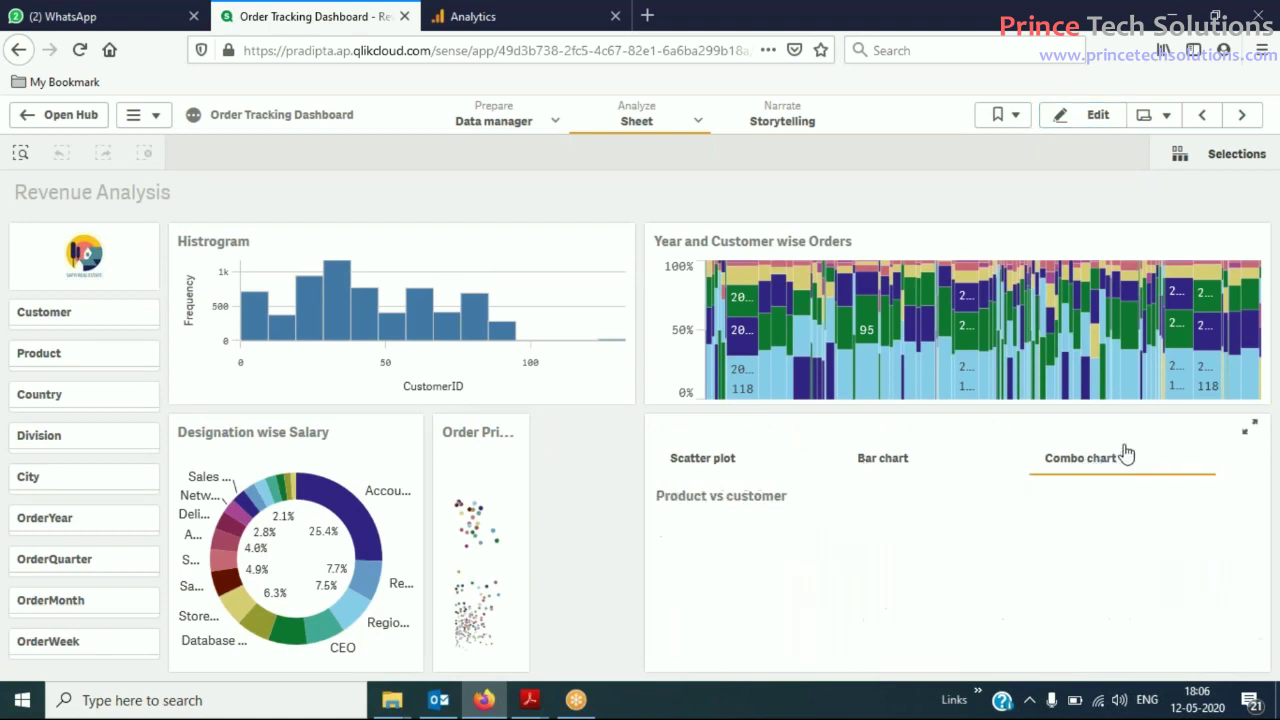
left_click(676, 458)
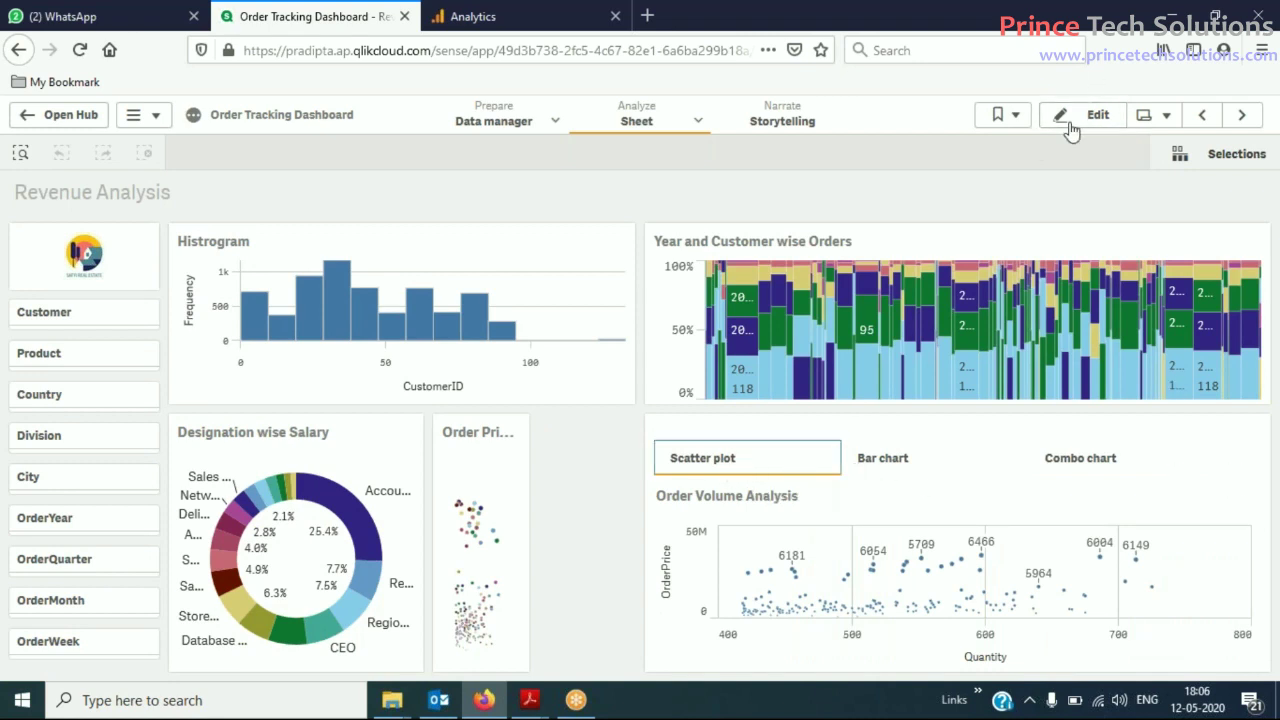
left_click(1085, 115)
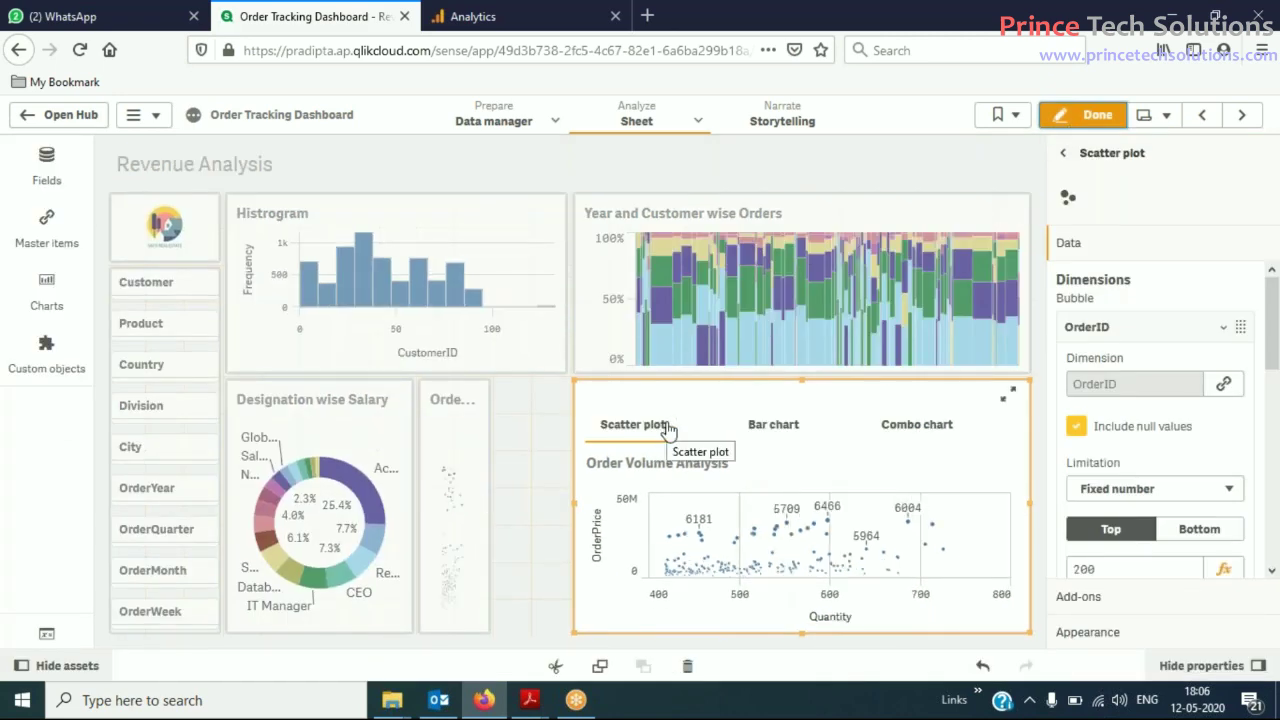
Open the container's tab list and expand the Scatter plot tab's label settings
left_click(678, 436)
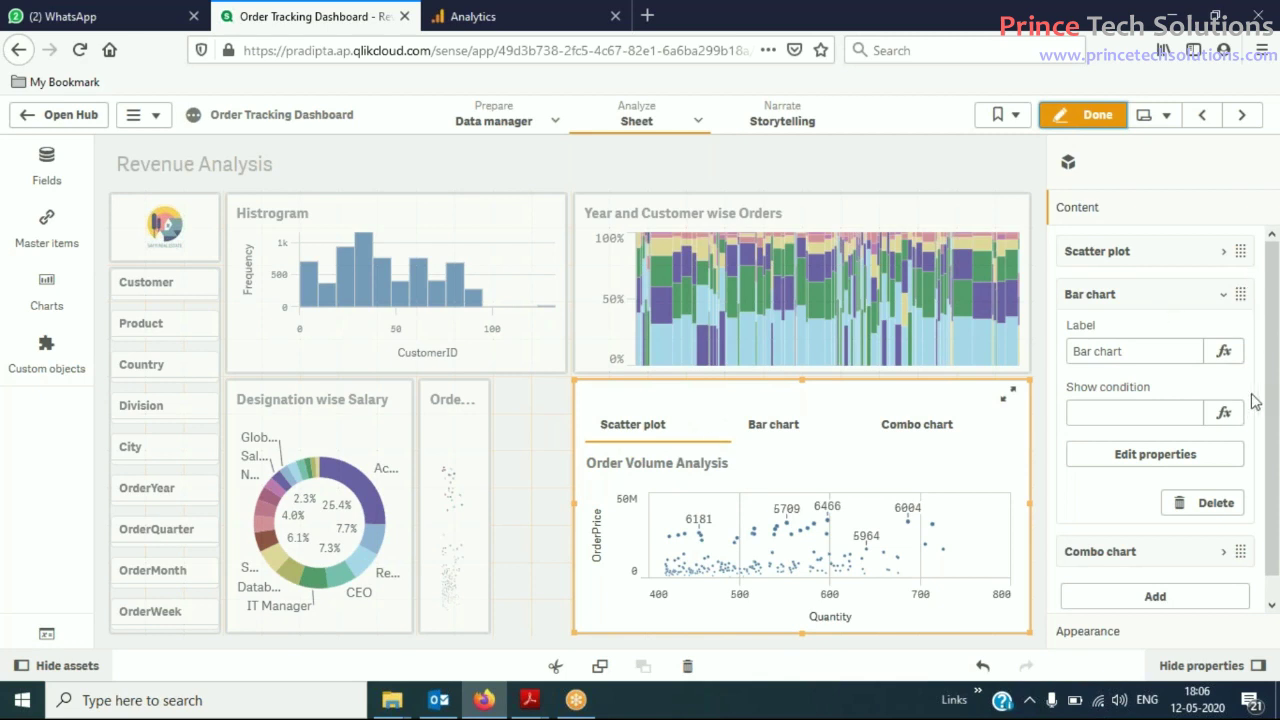
scroll(1244, 438, "down", 1)
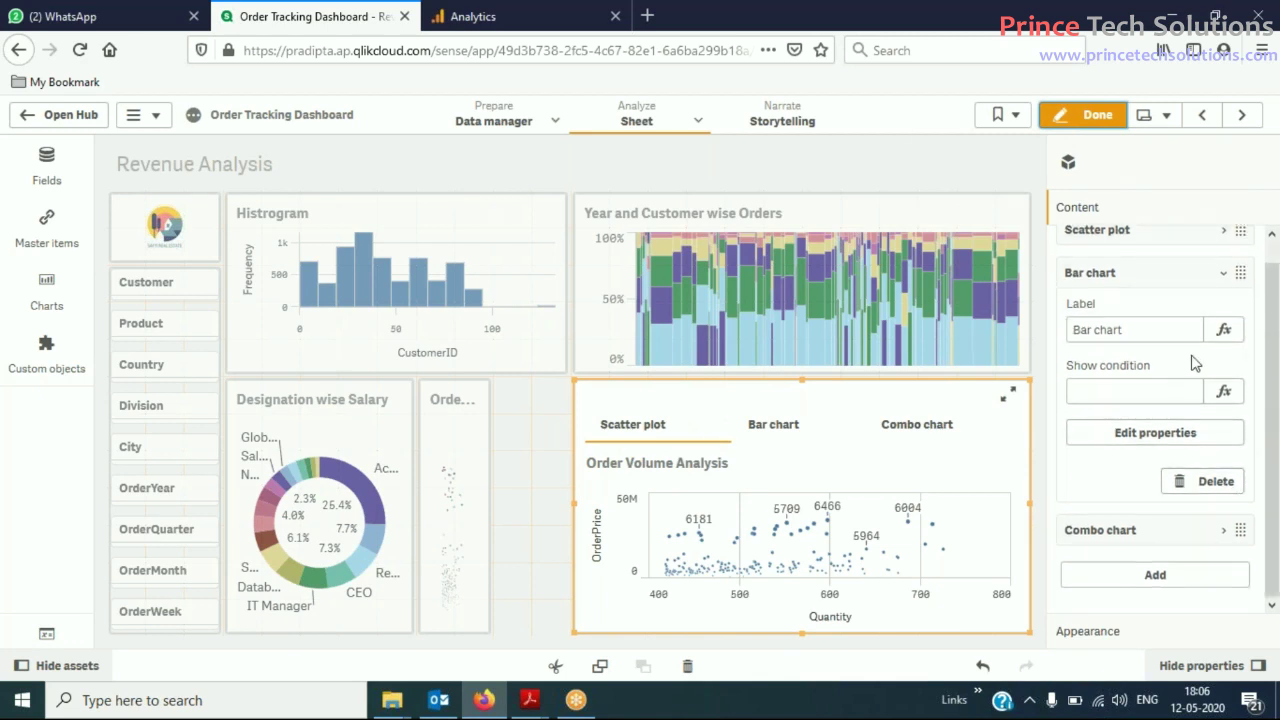
scroll(1236, 350, "up", 1)
left_click(1228, 256)
left_click(1148, 309)
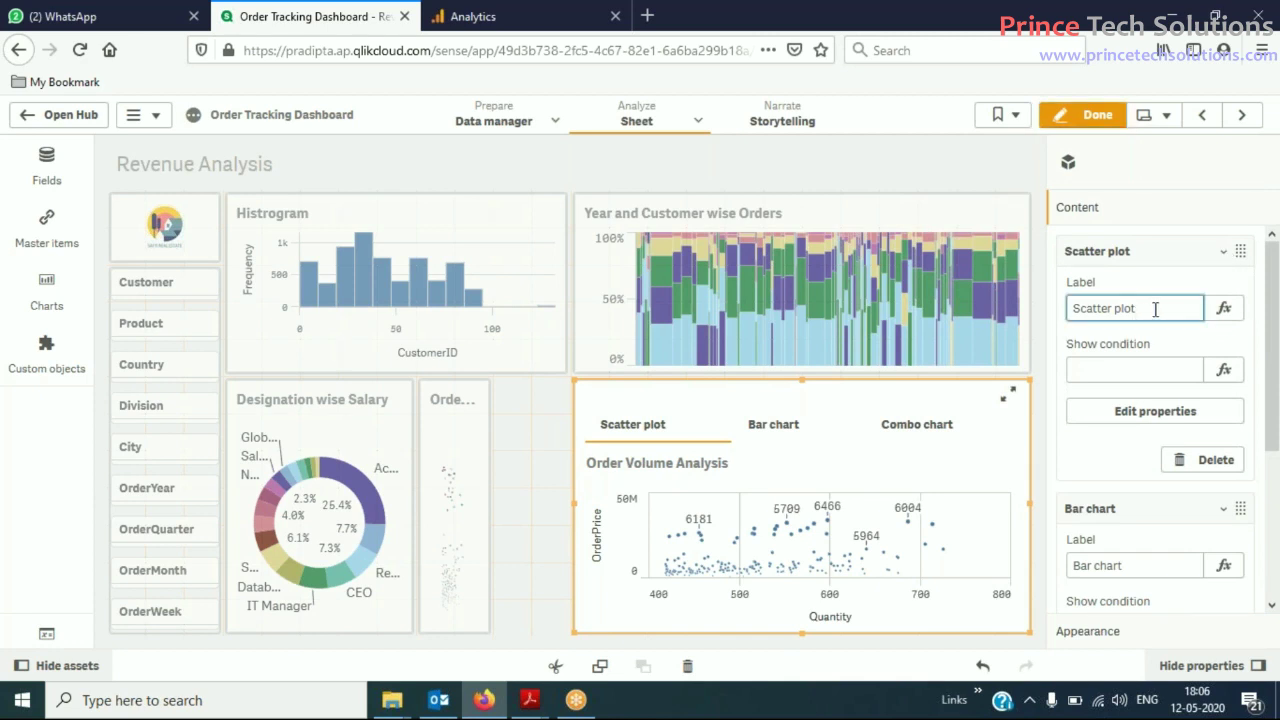
Clear the scatter plot's 'Order Volume Analysis' chart title so it shows no title
left_click(683, 466)
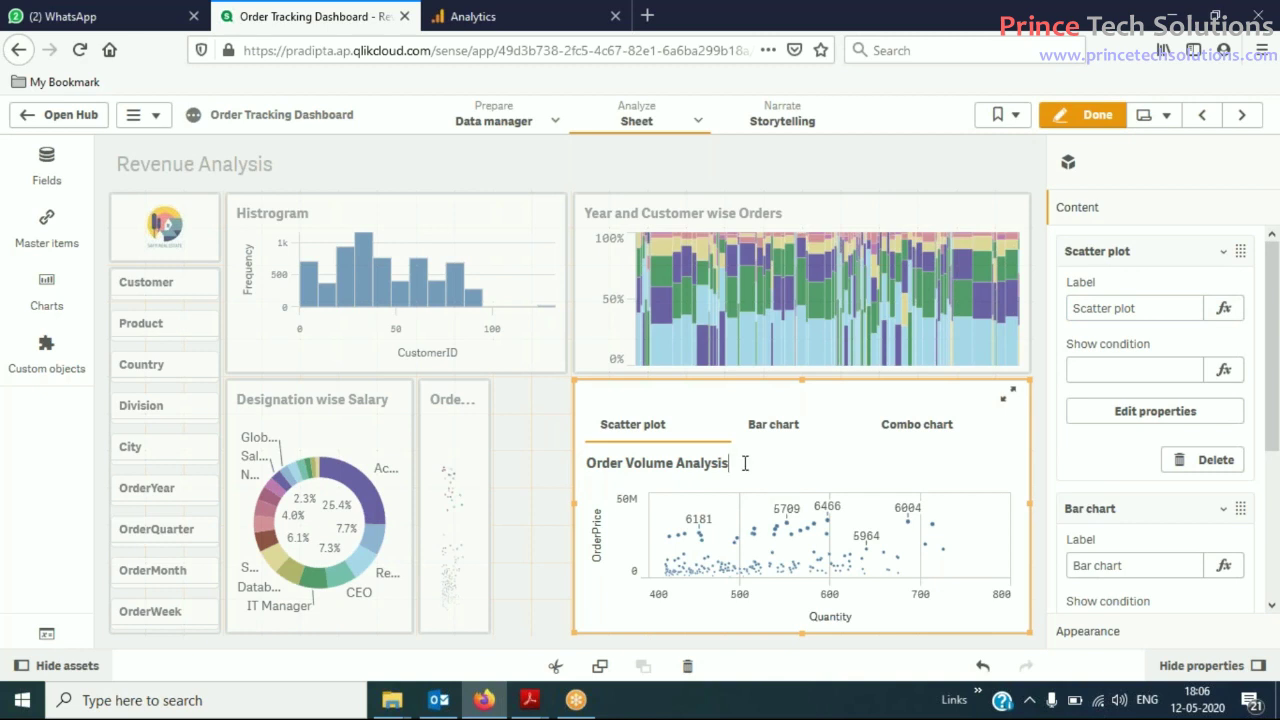
key("BackSpace")
key("BackSpace")
key("BackSpace")
key("BackSpace")
key("BackSpace")
key("BackSpace")
key("BackSpace")
key("BackSpace")
key("BackSpace")
key("BackSpace")
key("BackSpace")
key("BackSpace")
key("BackSpace")
key("BackSpace")
key("BackSpace")
key("BackSpace")
key("BackSpace")
key("BackSpace")
key("BackSpace")
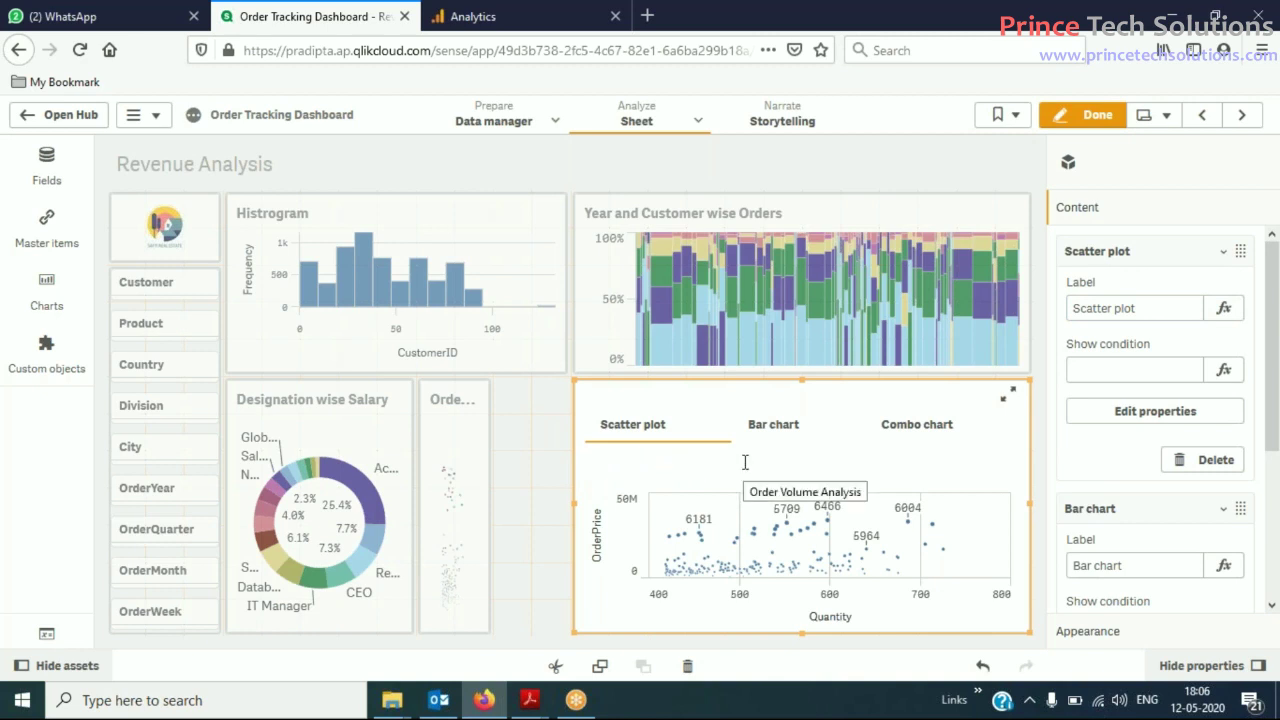
key("Escape")
key("ctrl+a")
key("ctrl+c")
key("Delete")
left_click(680, 431)
left_click(1116, 308)
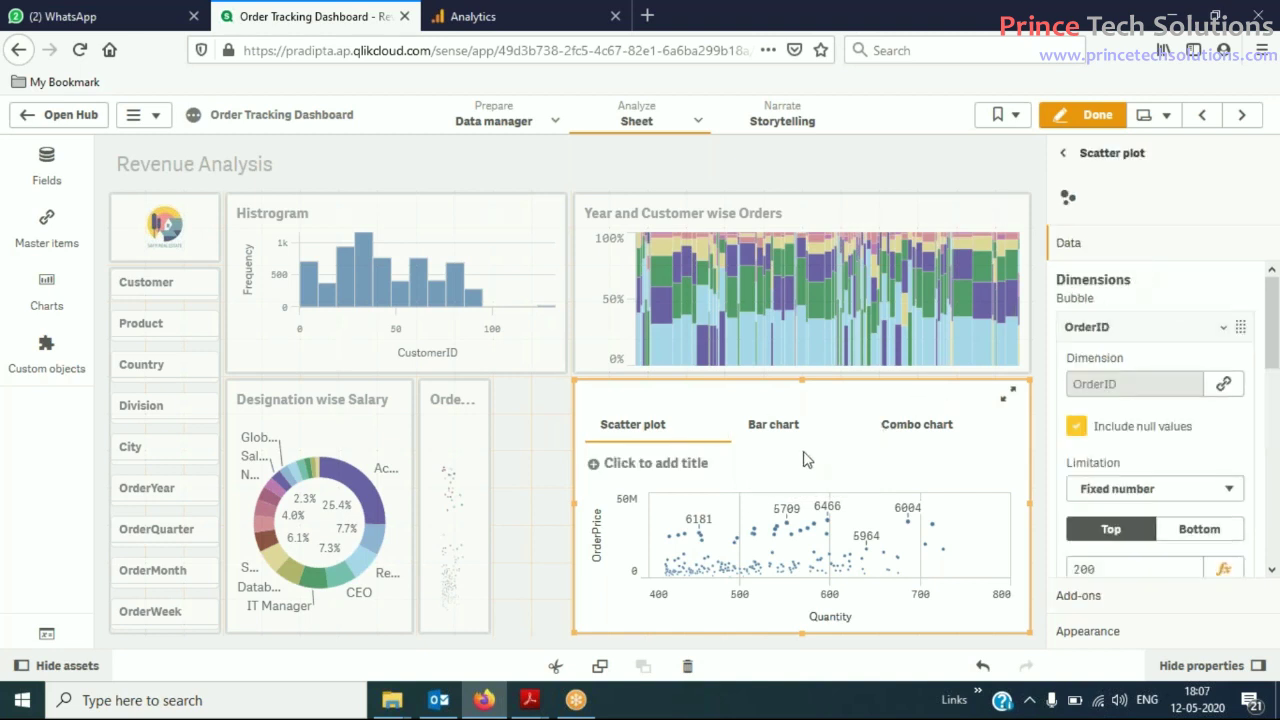
Switch between the container's Bar chart and Scatter plot tabs to view their properties
left_click(748, 474)
left_click(789, 428)
left_click(757, 426)
left_click(655, 427)
left_click(1131, 262)
left_click(806, 497)
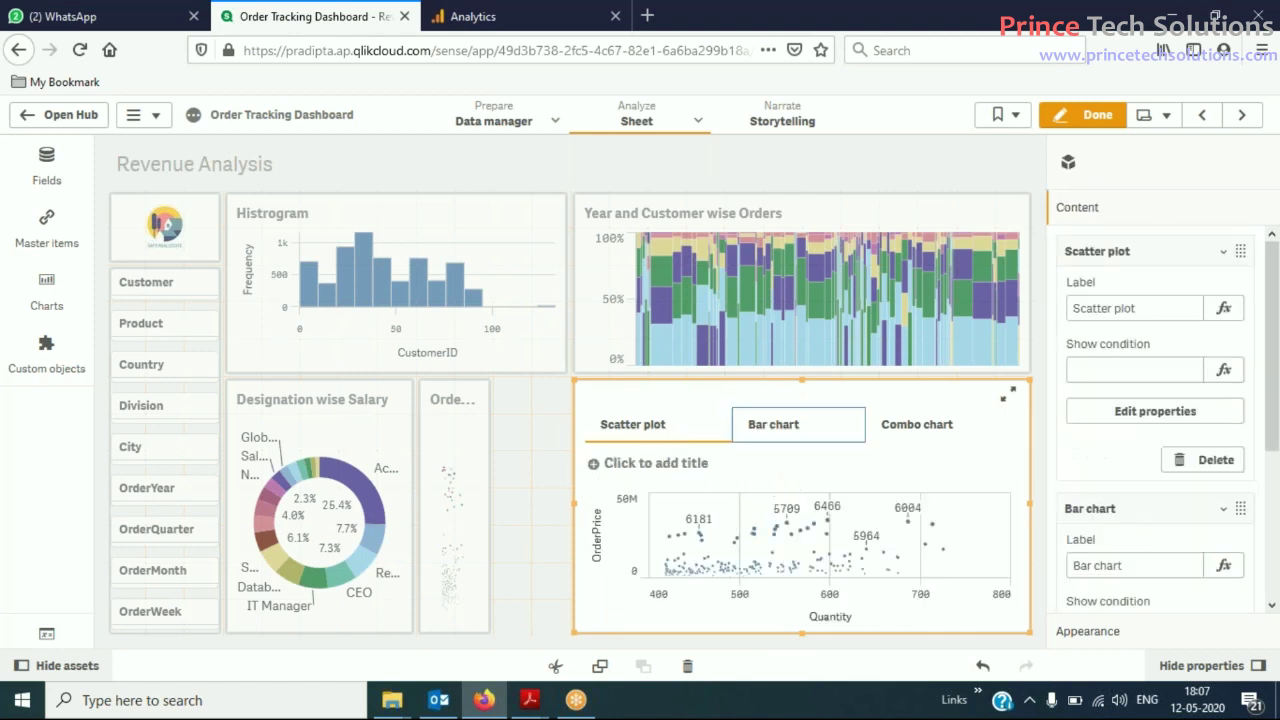
Rename the Scatter plot tab's label to 'Order Volume Analysis'
left_click(1156, 312)
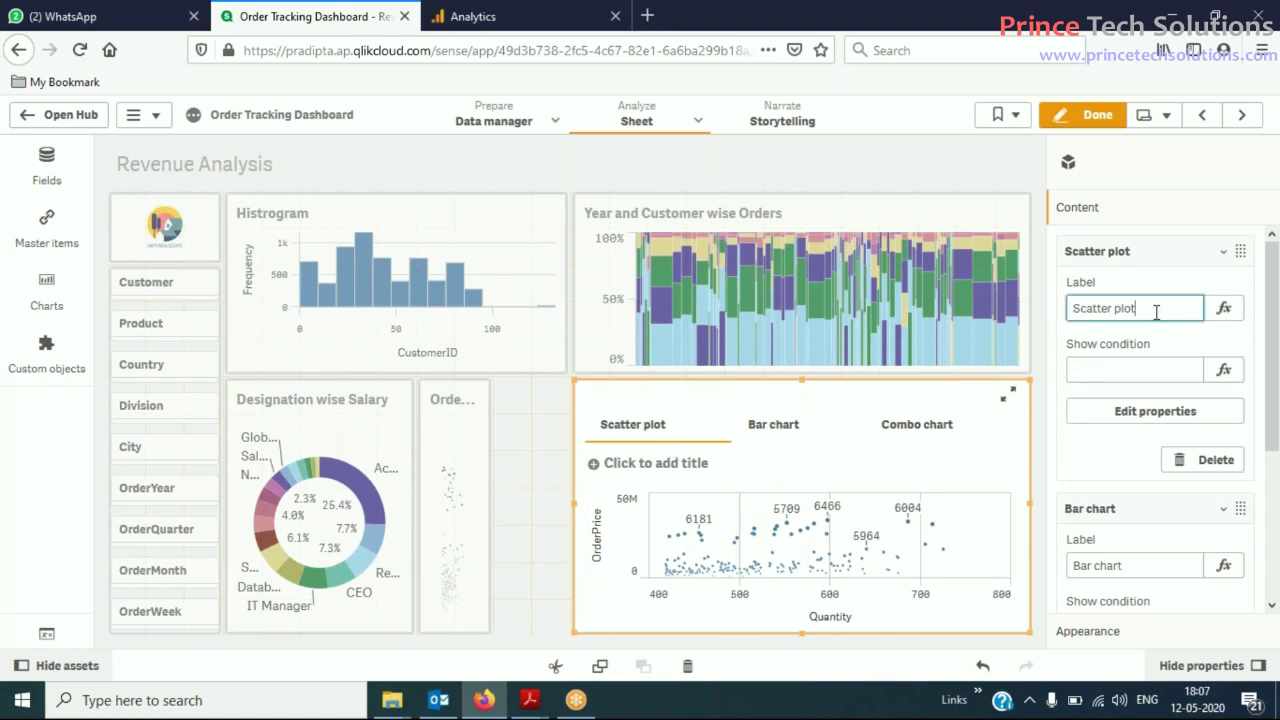
key("ctrl+a")
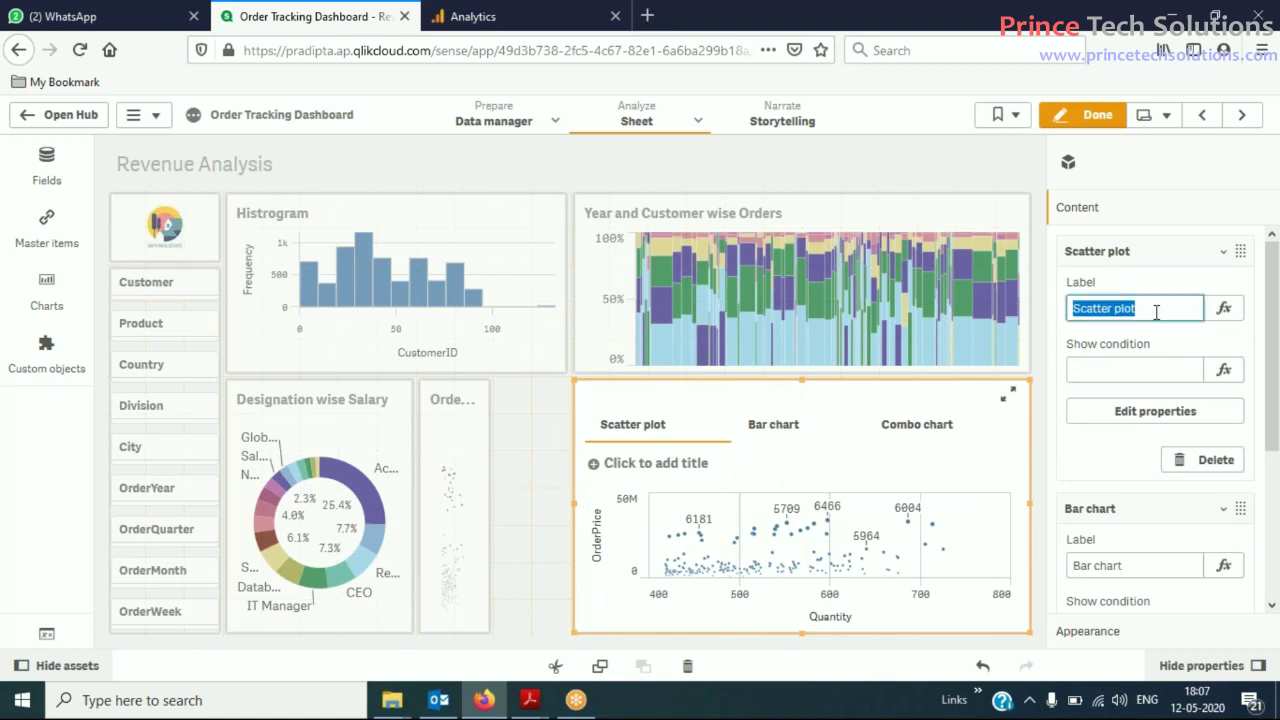
key("ctrl+v")
key("Return")
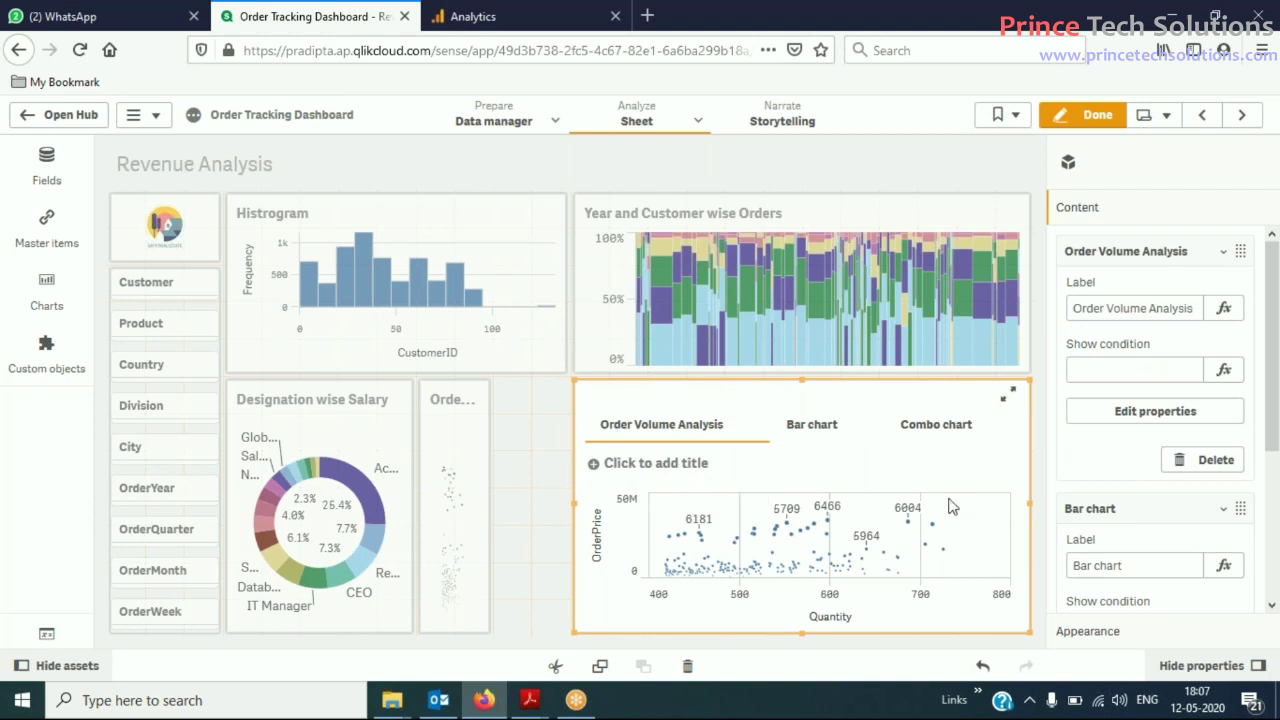
scroll(1190, 452, "down", 3)
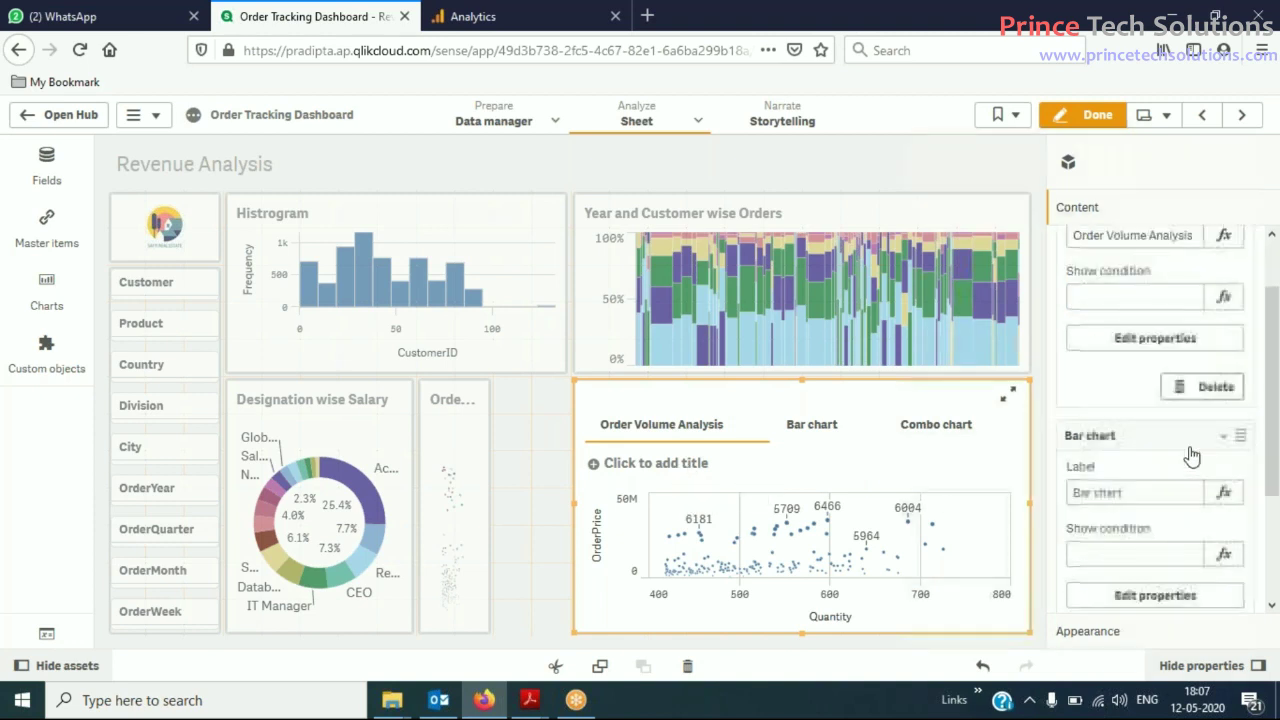
In the container's General appearance options, turn Show titles on and back off
left_click(1100, 631)
left_click(1155, 275)
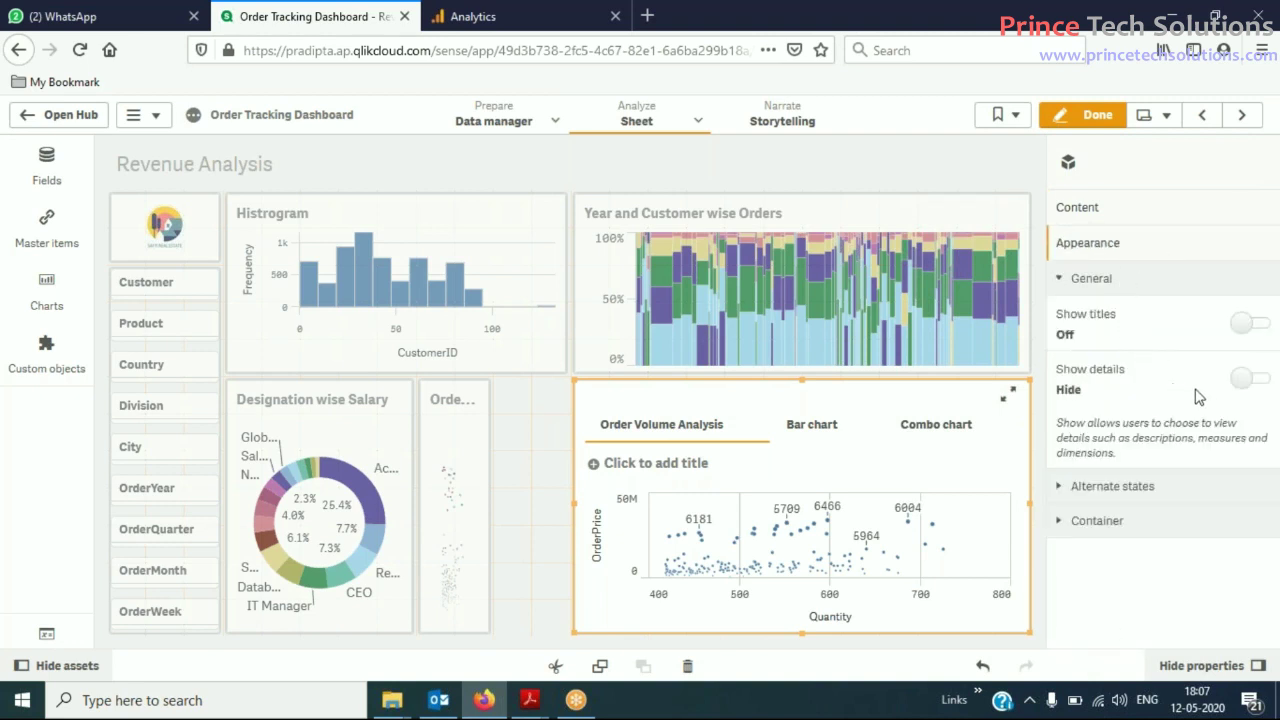
left_click(1241, 327)
left_click(1241, 323)
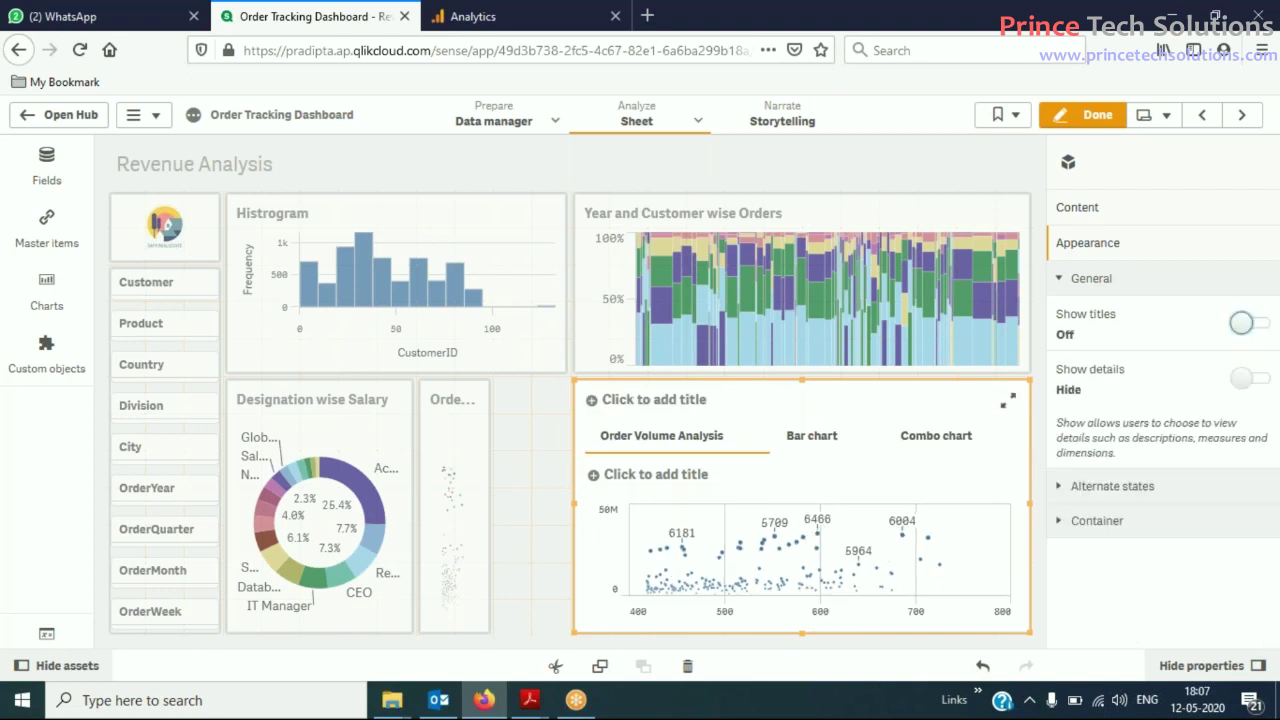
Toggle the container's Tabs and Show icons settings, leaving Tabs on and icons off
left_click(1105, 520)
left_click_drag(1268, 523, 1245, 637)
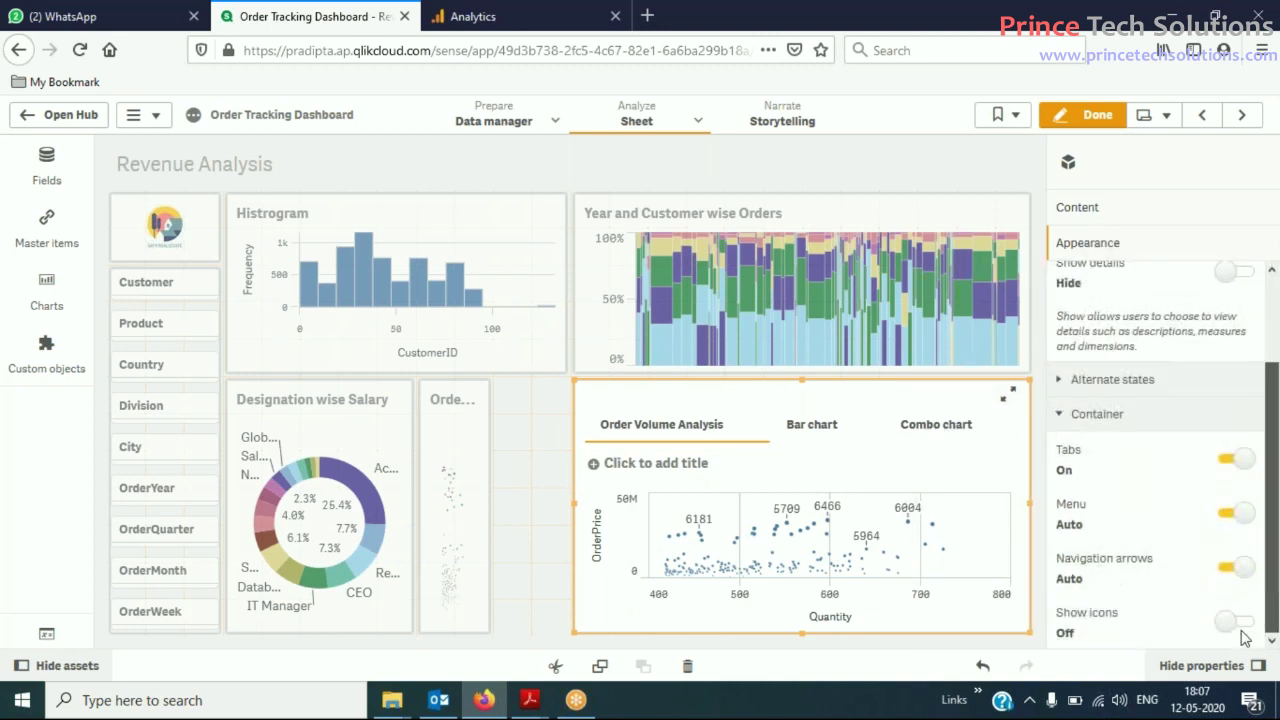
left_click(1240, 461)
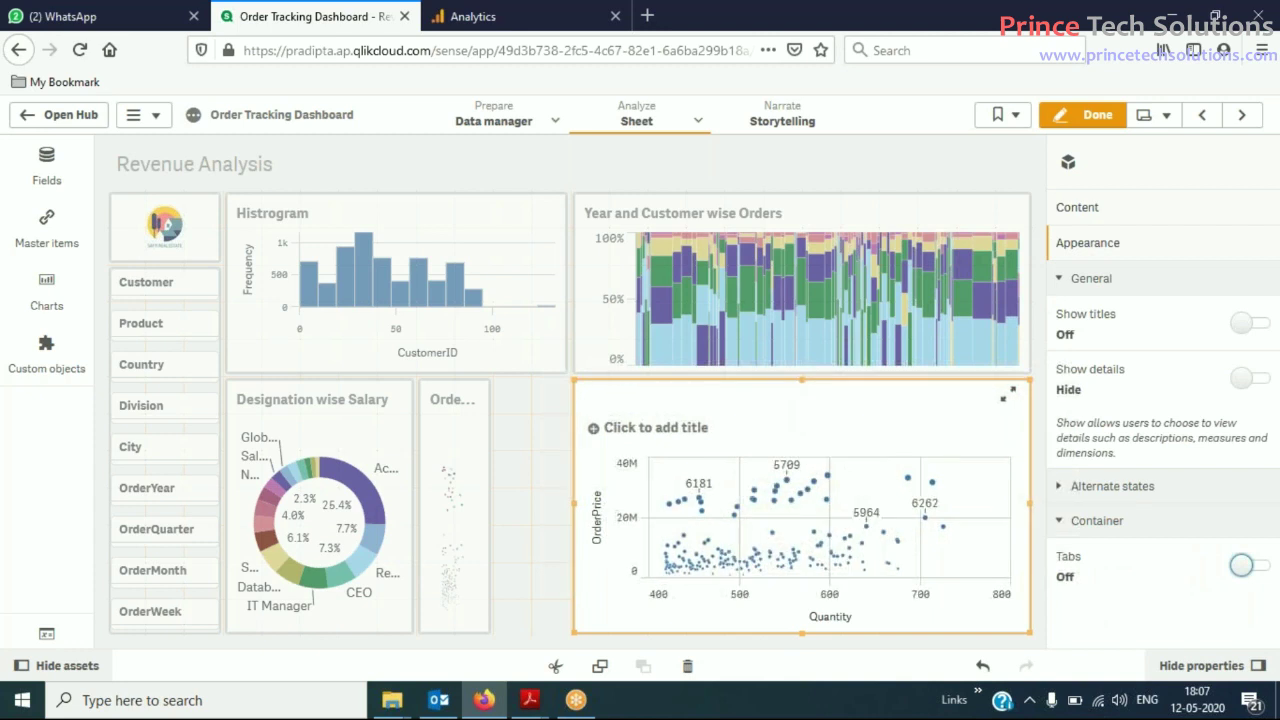
left_click(1243, 566)
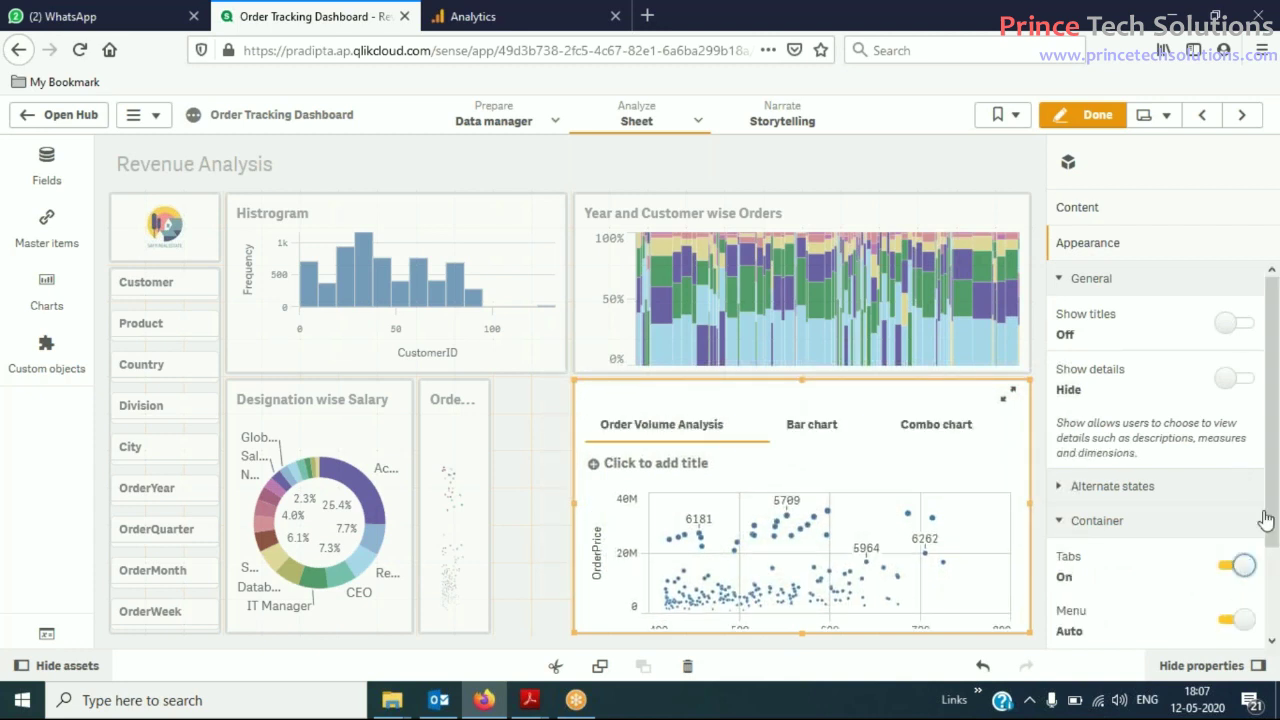
left_click_drag(1273, 514, 1268, 620)
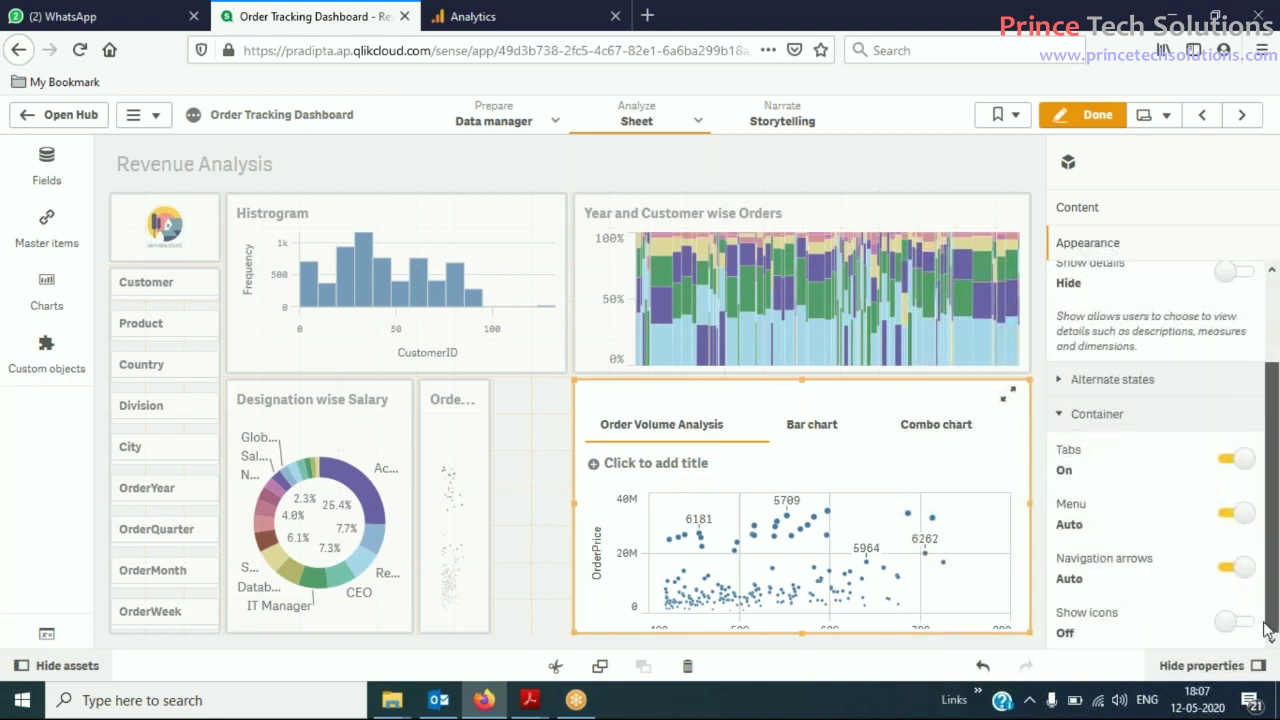
left_click(1235, 622)
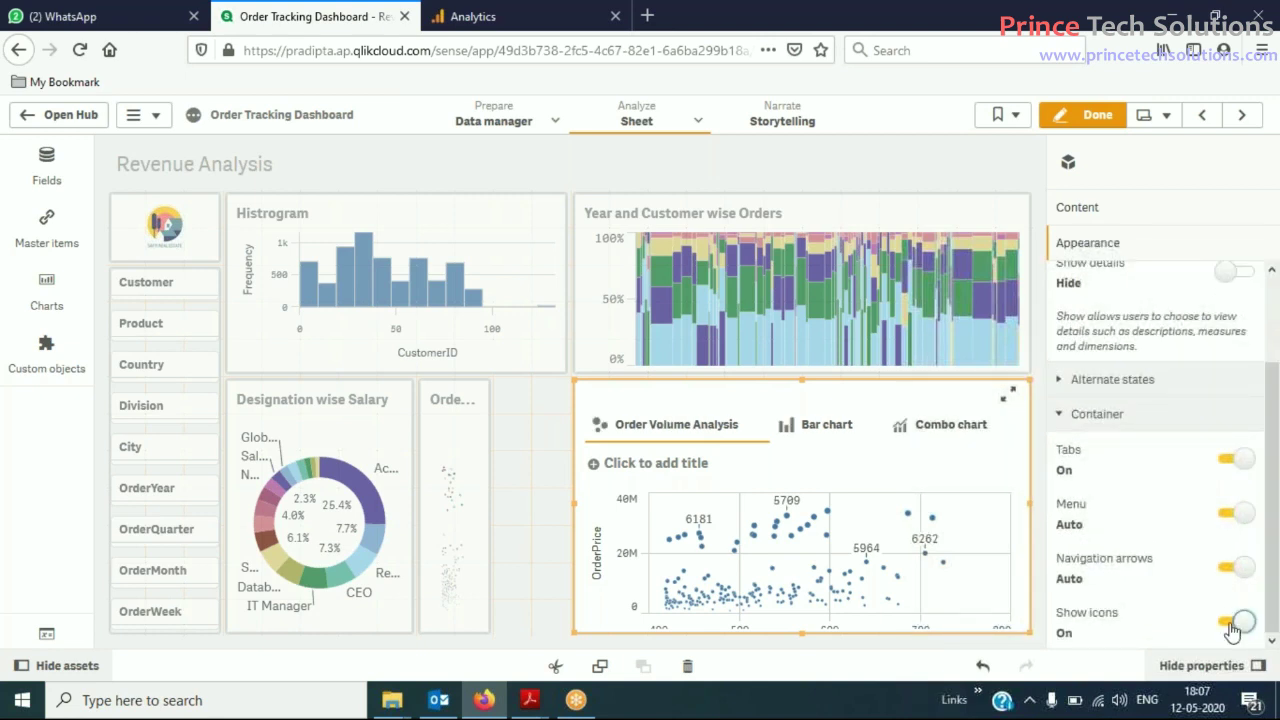
left_click(1240, 622)
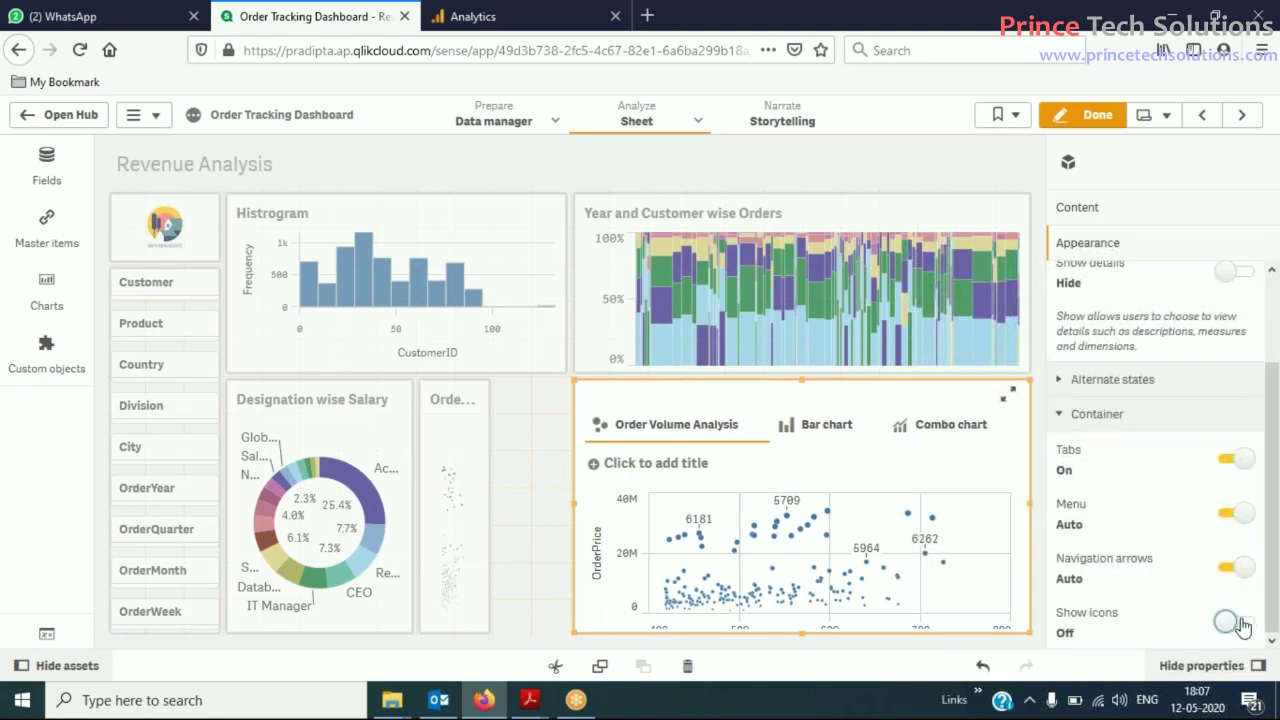
left_click(1226, 624)
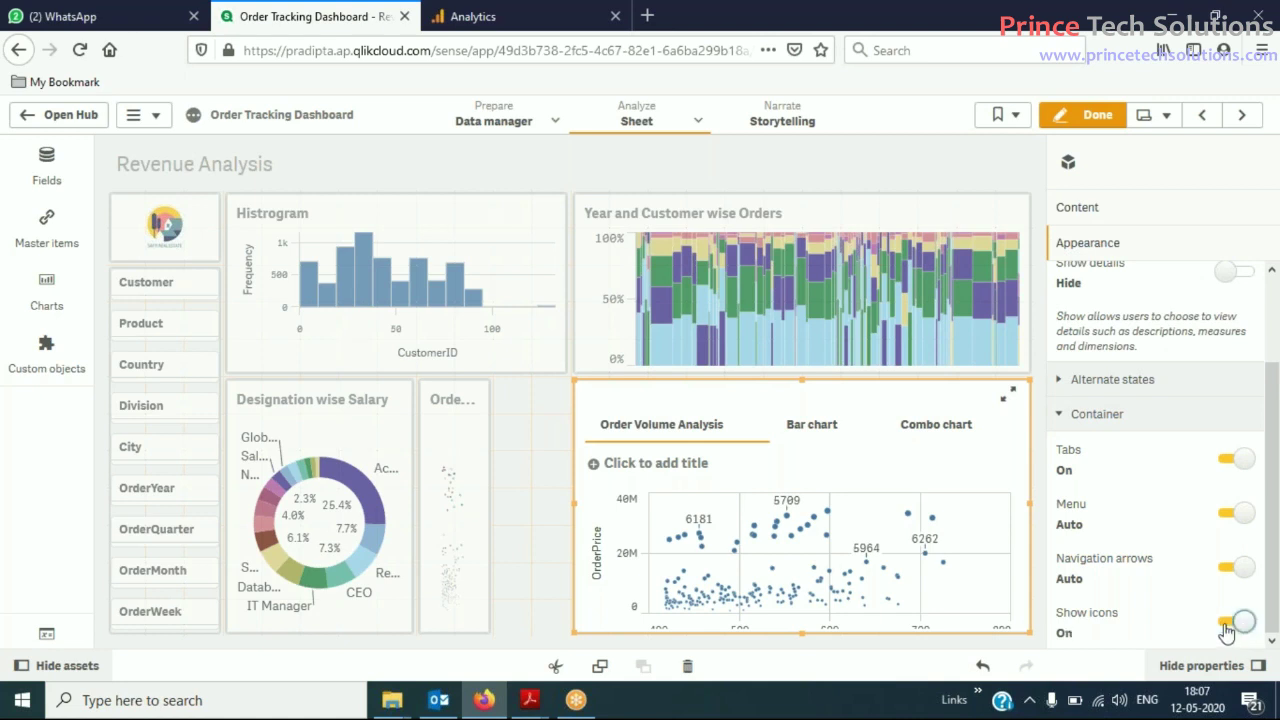
left_click(1236, 623)
In view mode, alternate between the Order Volume Analysis and Product wise Sales tabs, then resume editing
left_click(1083, 114)
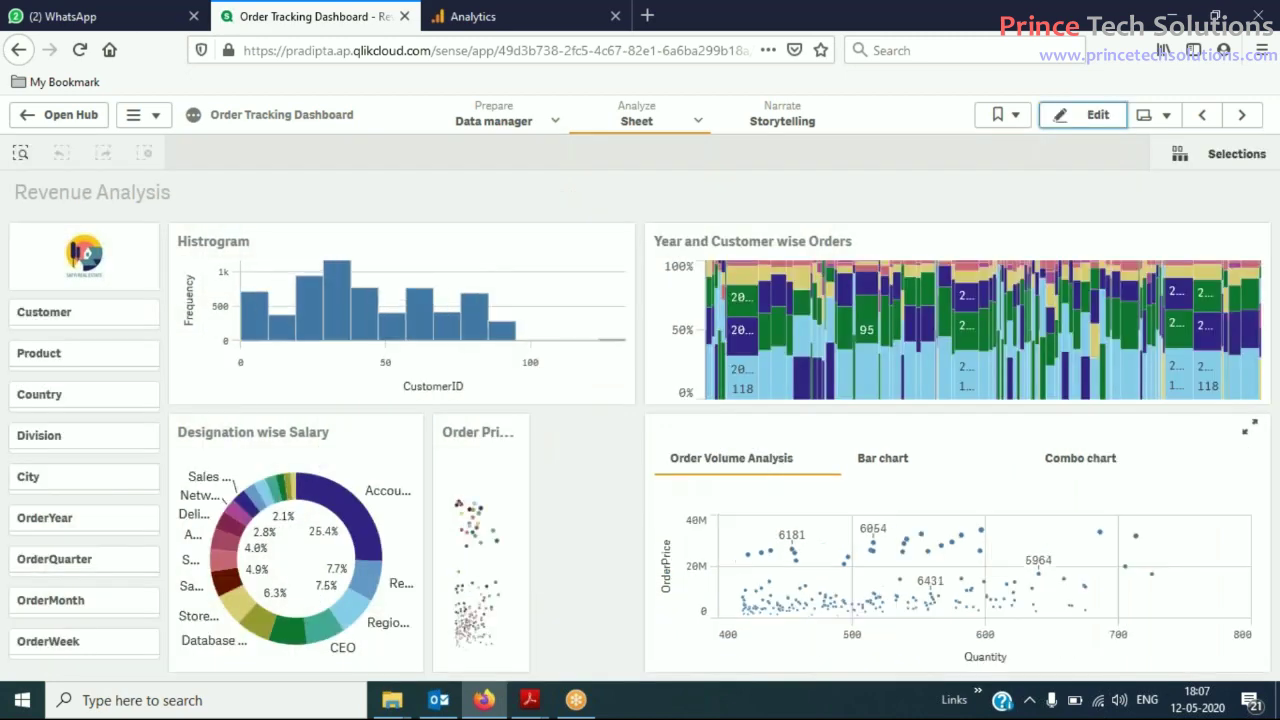
left_click(893, 463)
left_click(779, 456)
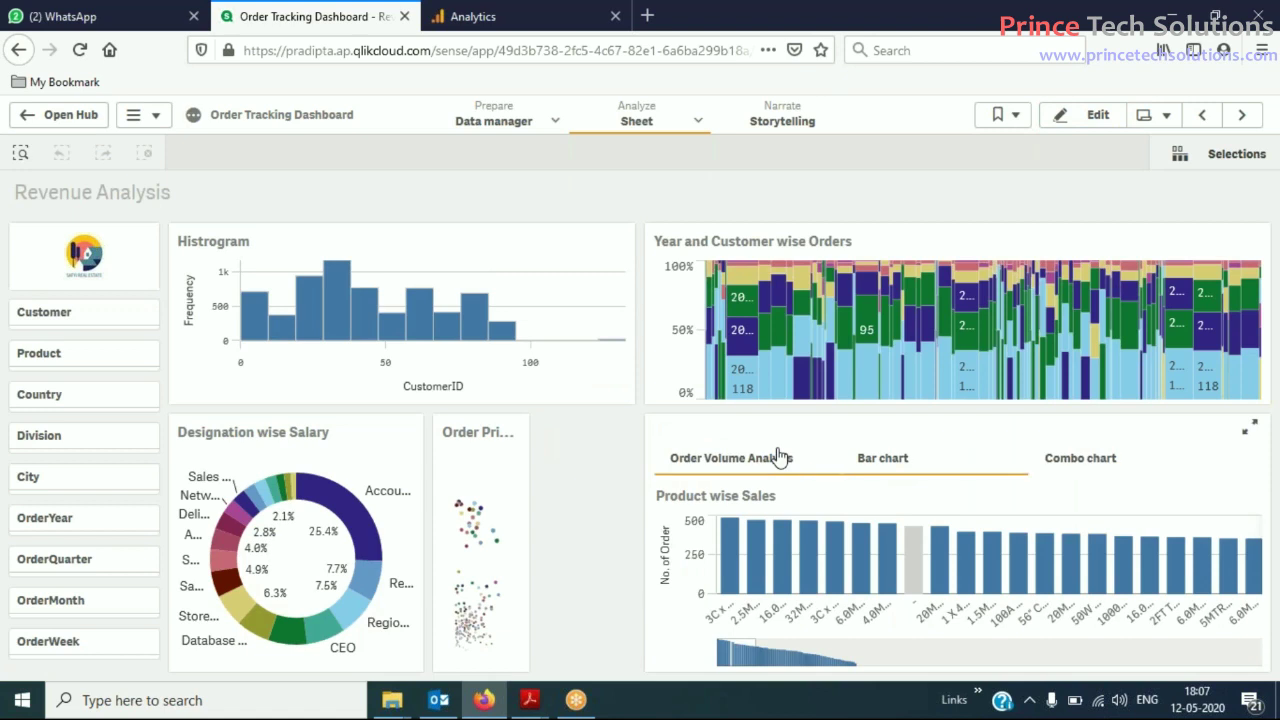
left_click(910, 466)
left_click(750, 468)
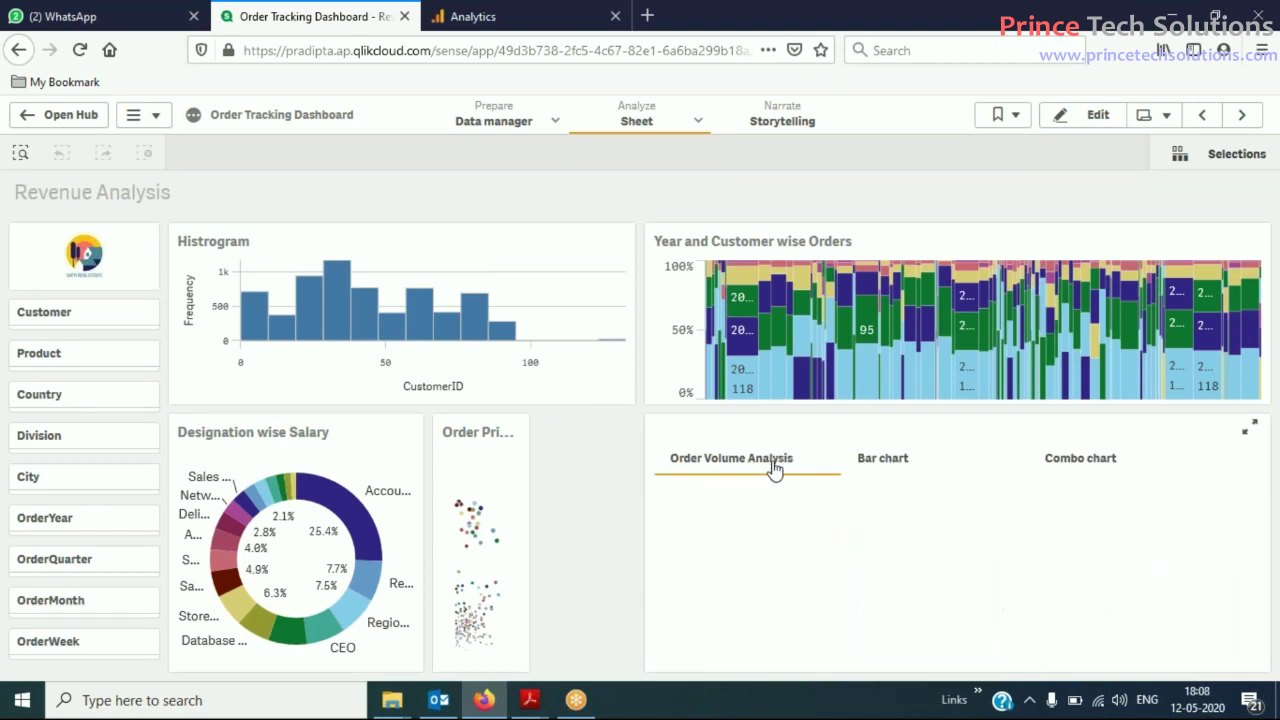
left_click(914, 463)
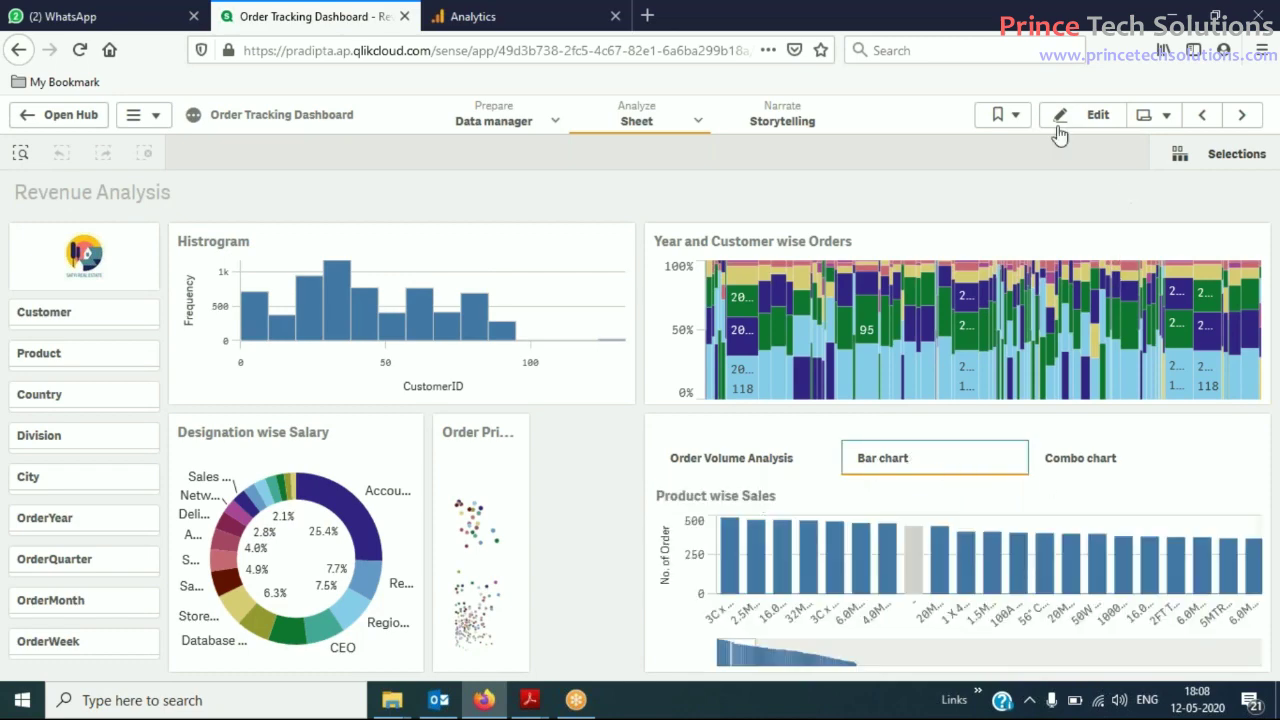
left_click(1112, 116)
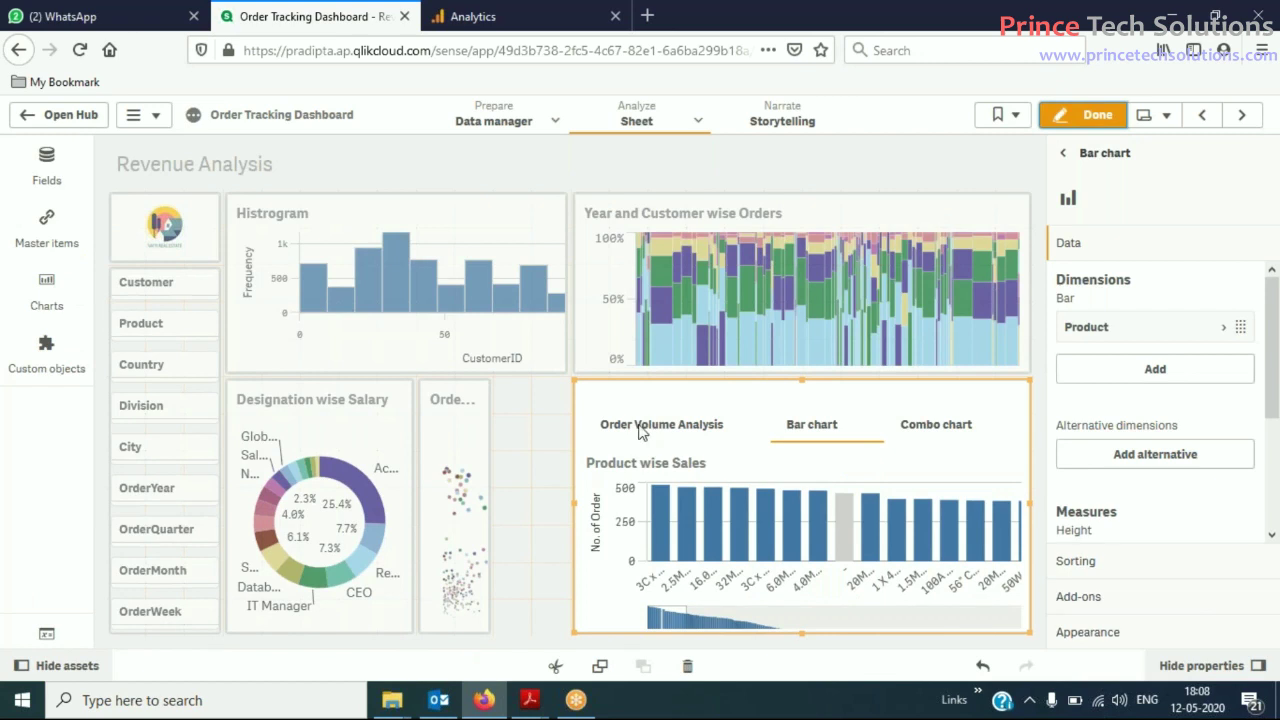
Delete the bar chart's 'Product wise Sales' title, then return to the container's properties
left_click(705, 463)
left_click(712, 463)
key("BackSpace")
left_click(840, 432)
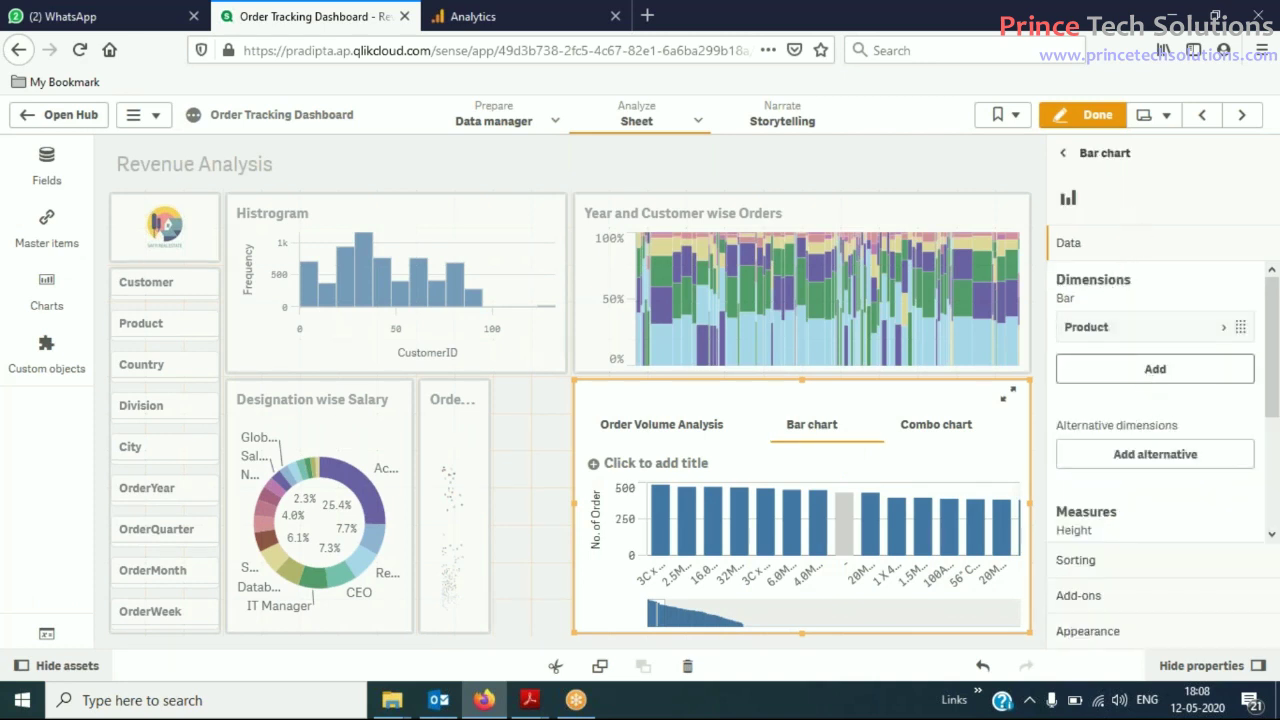
scroll(1155, 340, "down", 3)
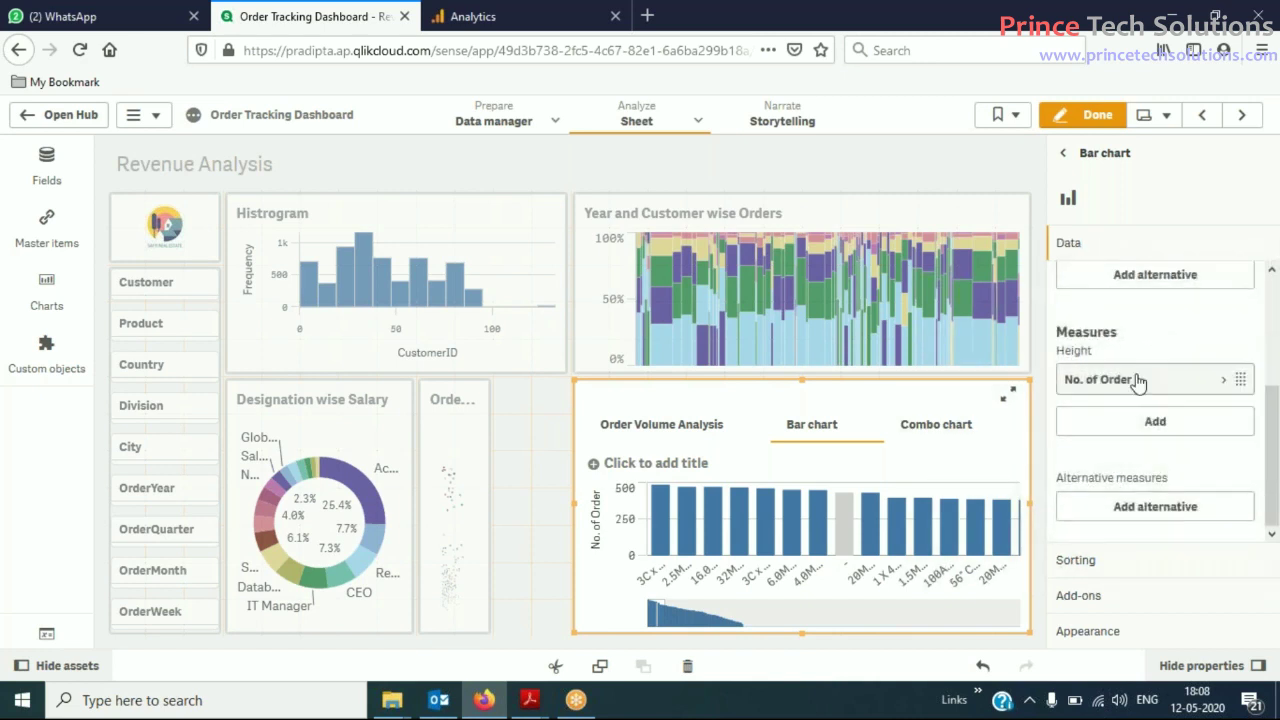
scroll(1148, 371, "up", 3)
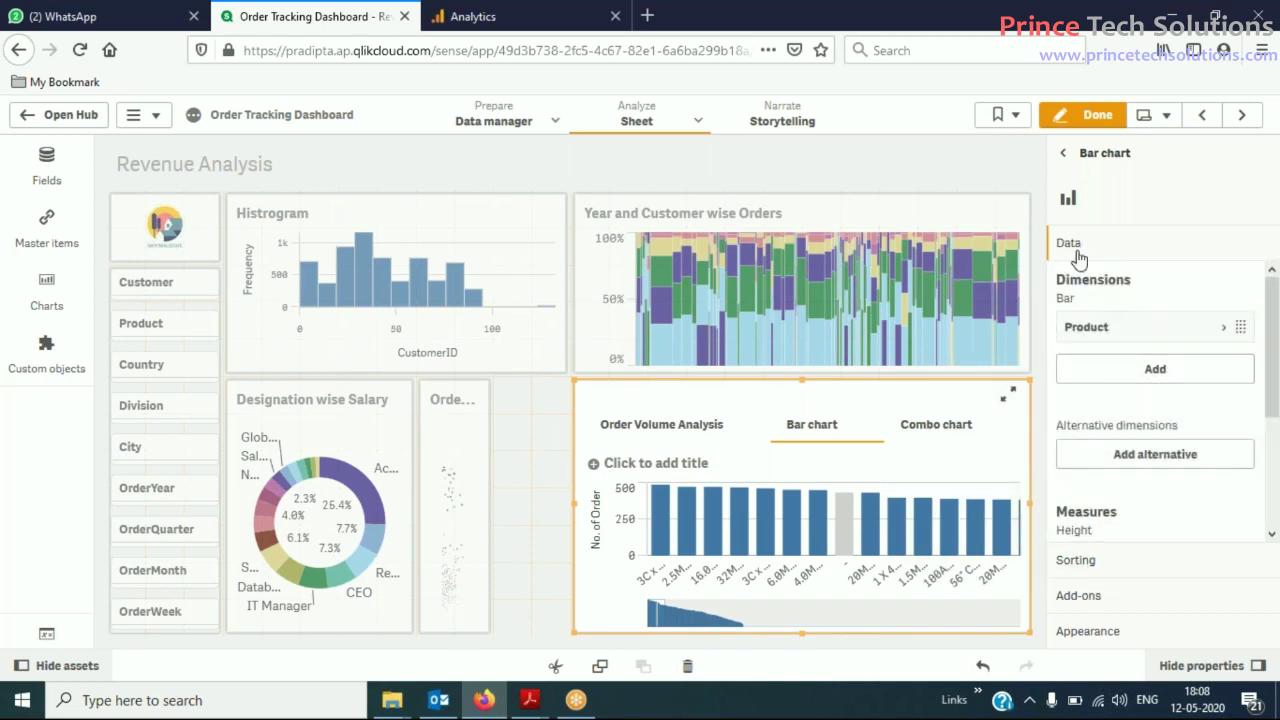
left_click(826, 535)
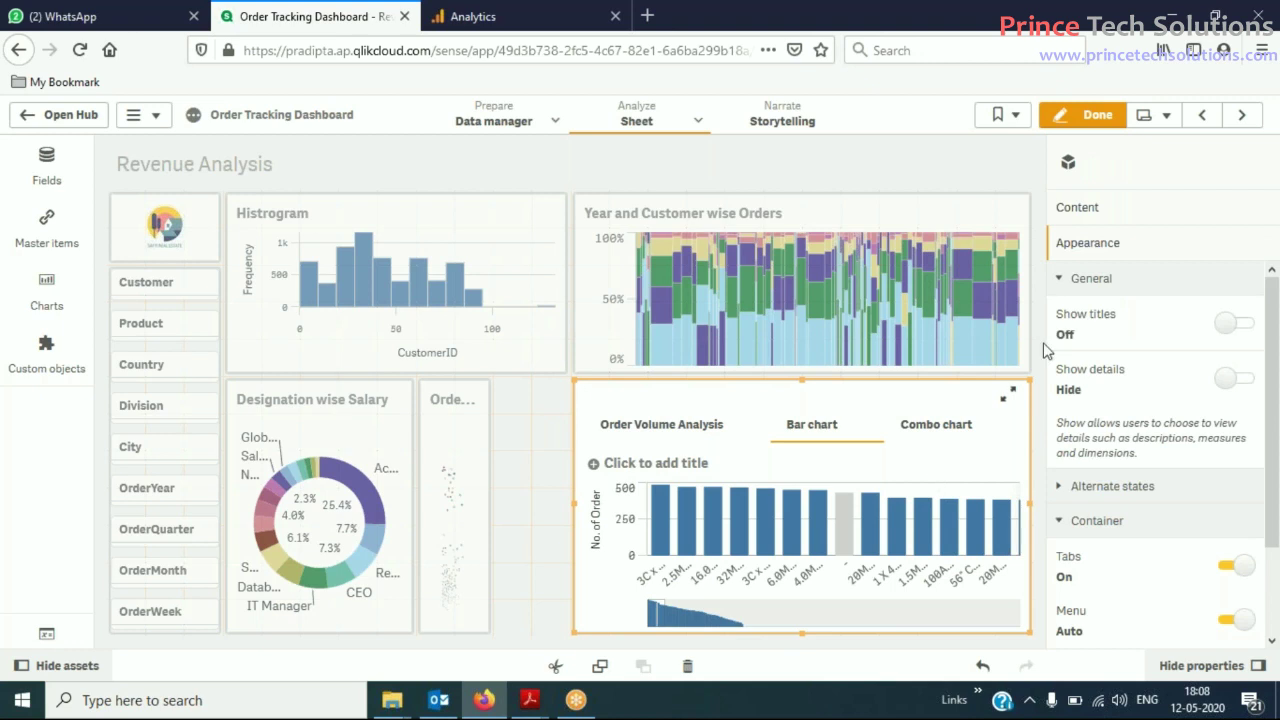
Rename the Bar chart tab's label to 'Product wise Sales'
left_click(1079, 214)
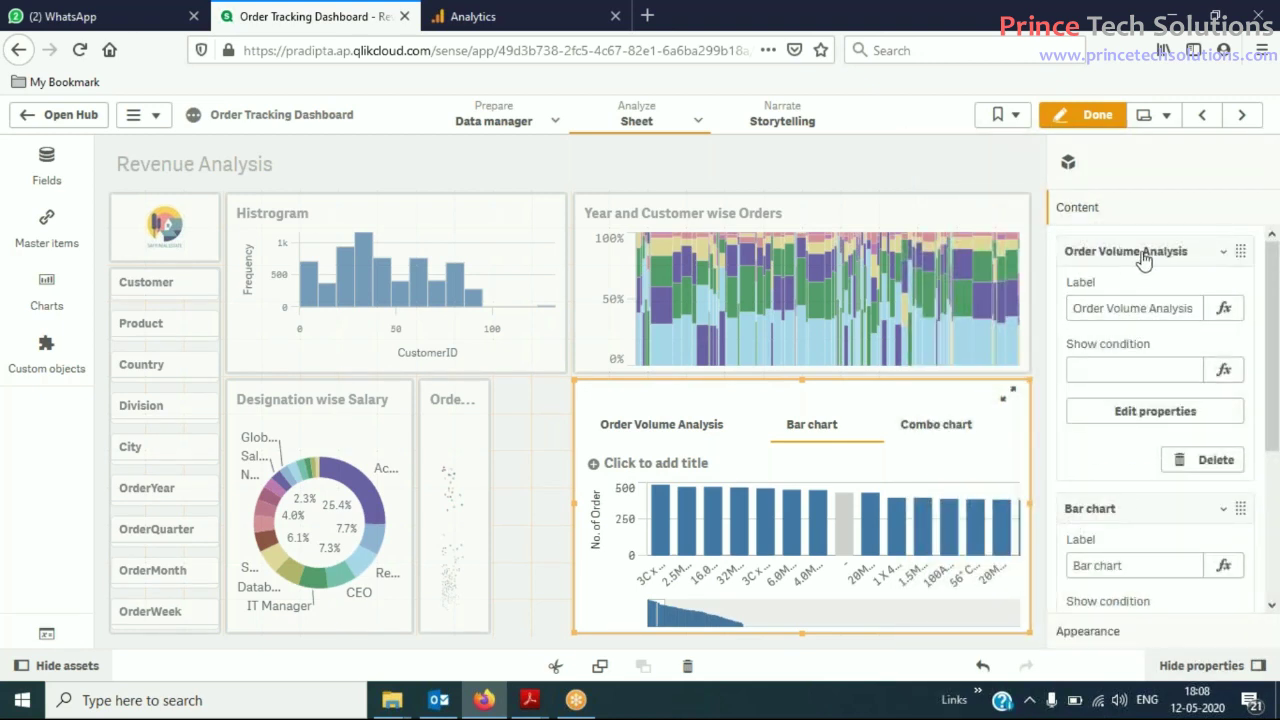
left_click(1219, 259)
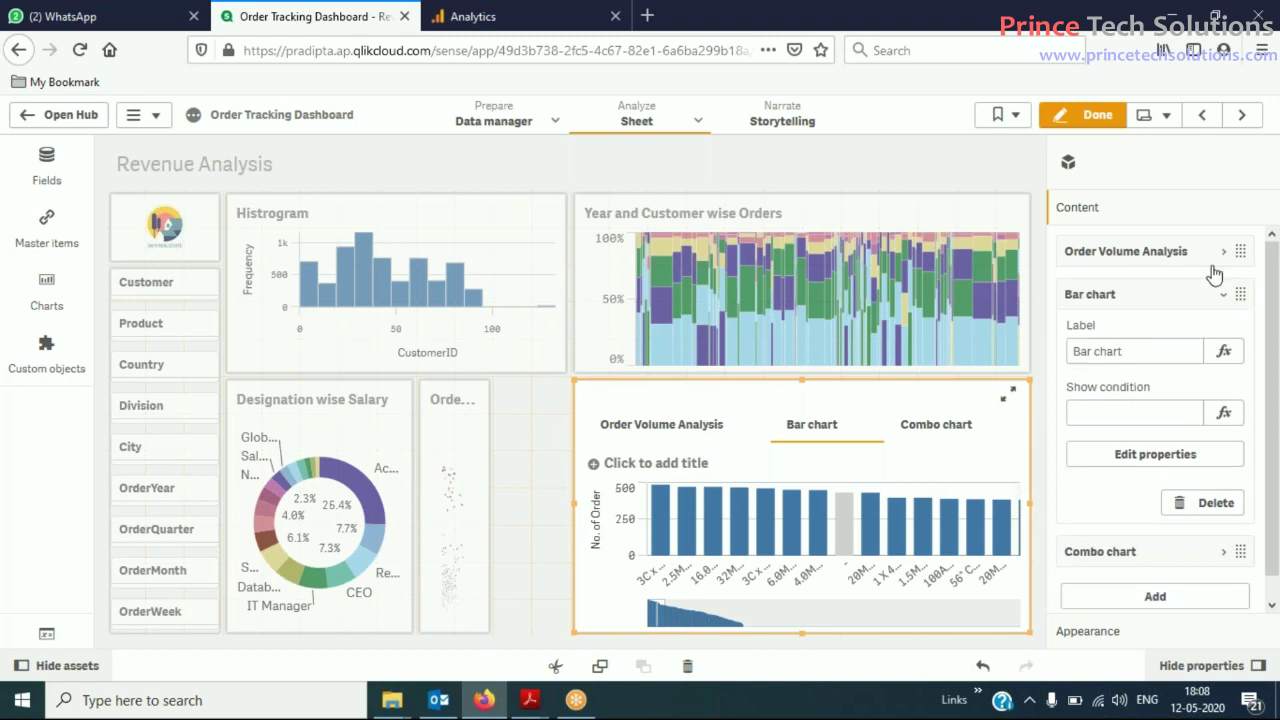
left_click(1153, 349)
left_click_drag(1153, 349, 1054, 361)
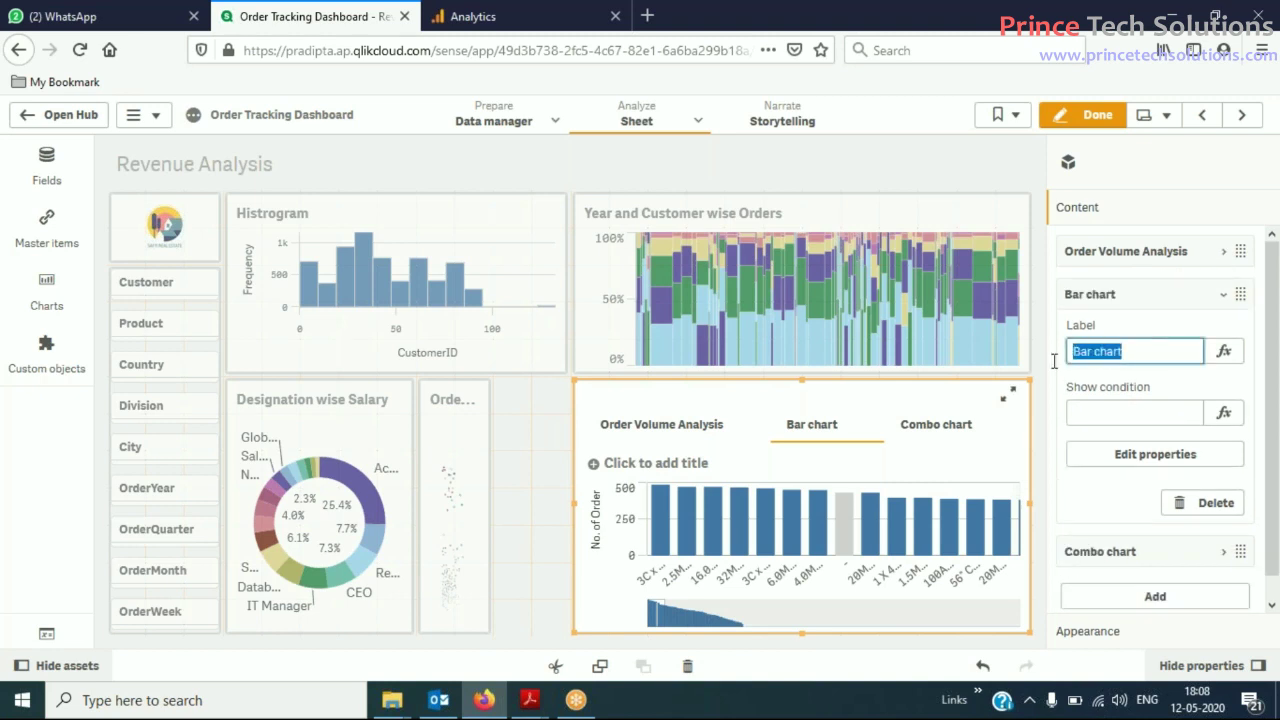
type("Product wise Sales")
left_click(1118, 386)
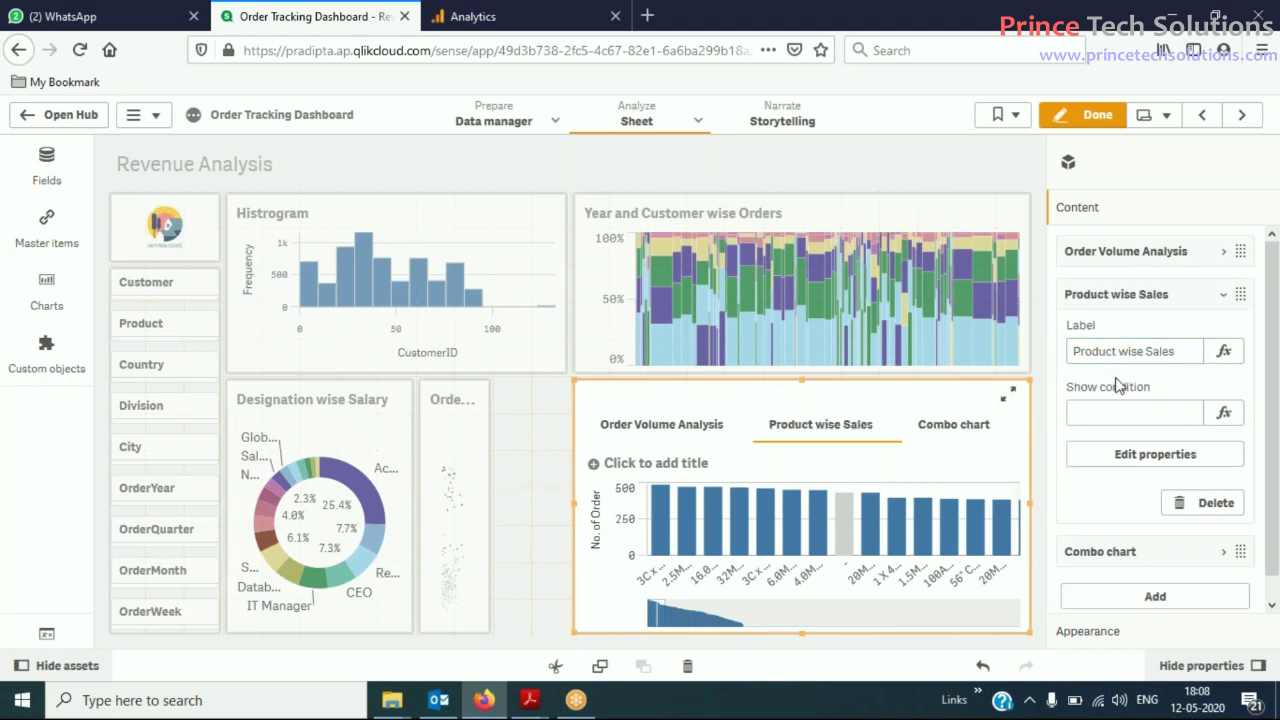
Replace the Combo chart tab's label text with 'Comparative analysis'
left_click(1133, 560)
scroll(1154, 500, "down", 2)
left_click(1149, 418)
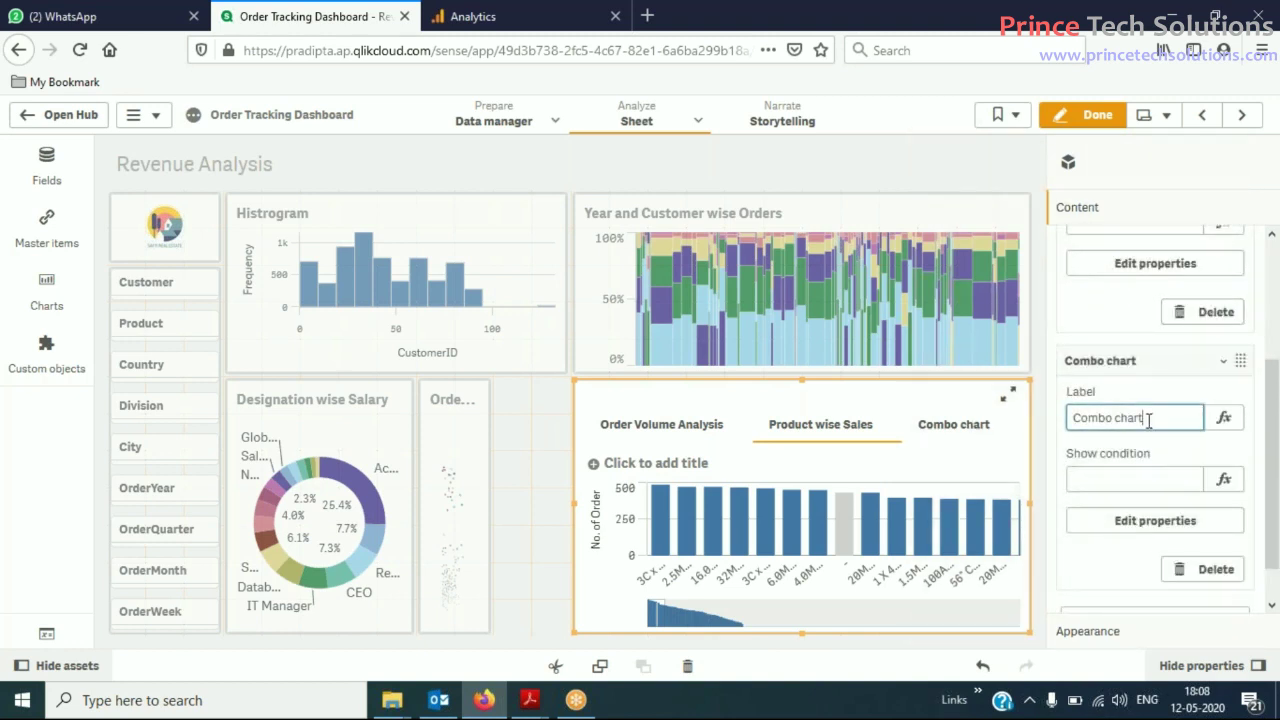
triple_click(1170, 418)
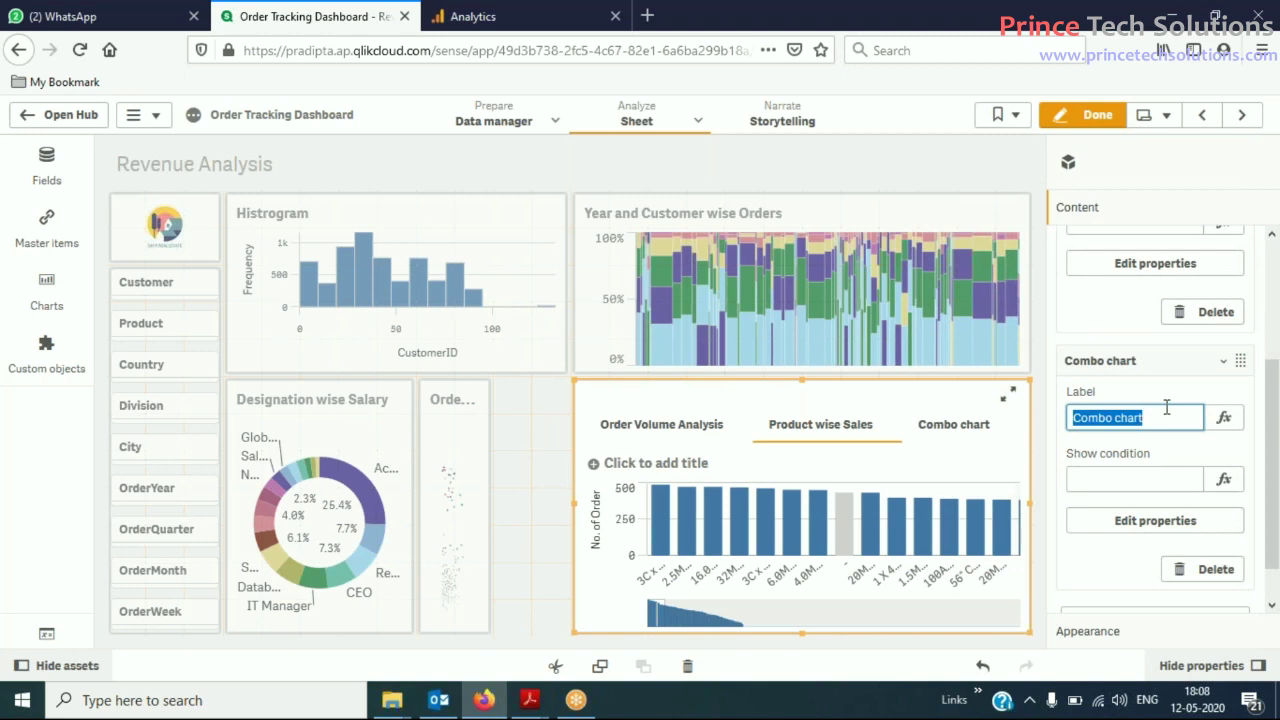
type("Co")
Apply the Comparative analysis label, preview the Order Volume Analysis and Product wise Sales tabs, then re-edit
left_click(1135, 381)
left_click(1098, 116)
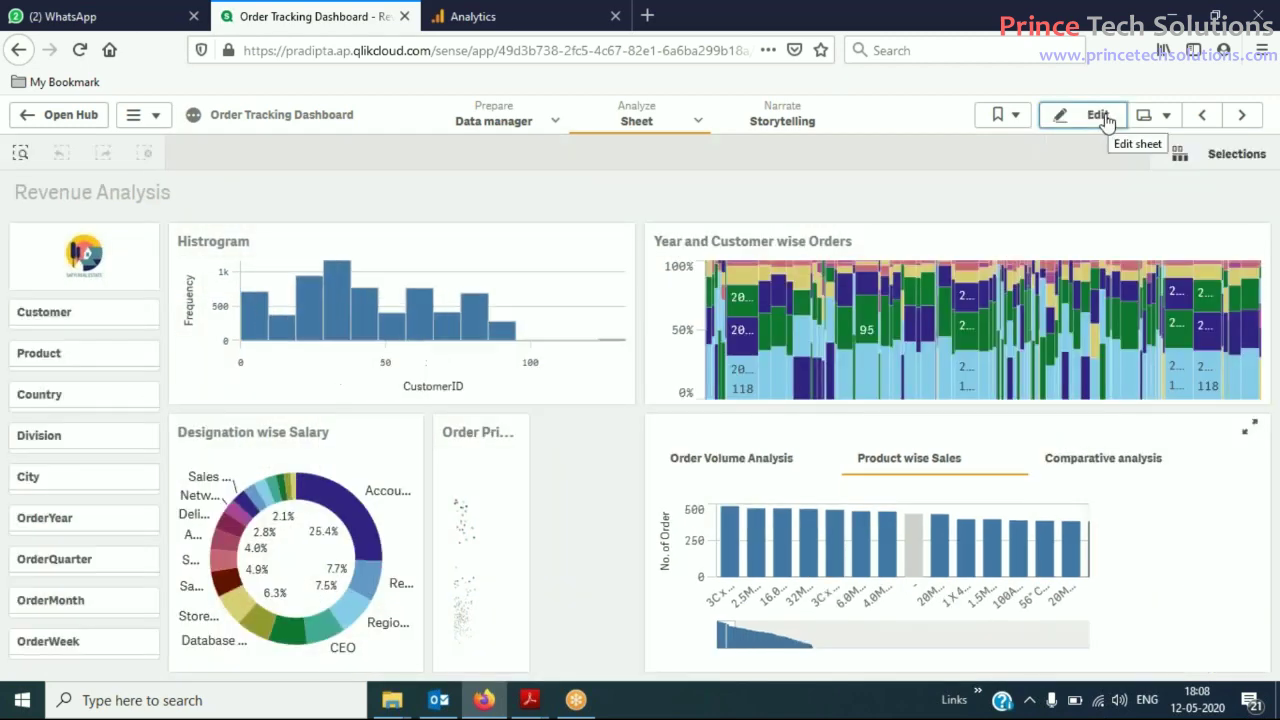
left_click(788, 461)
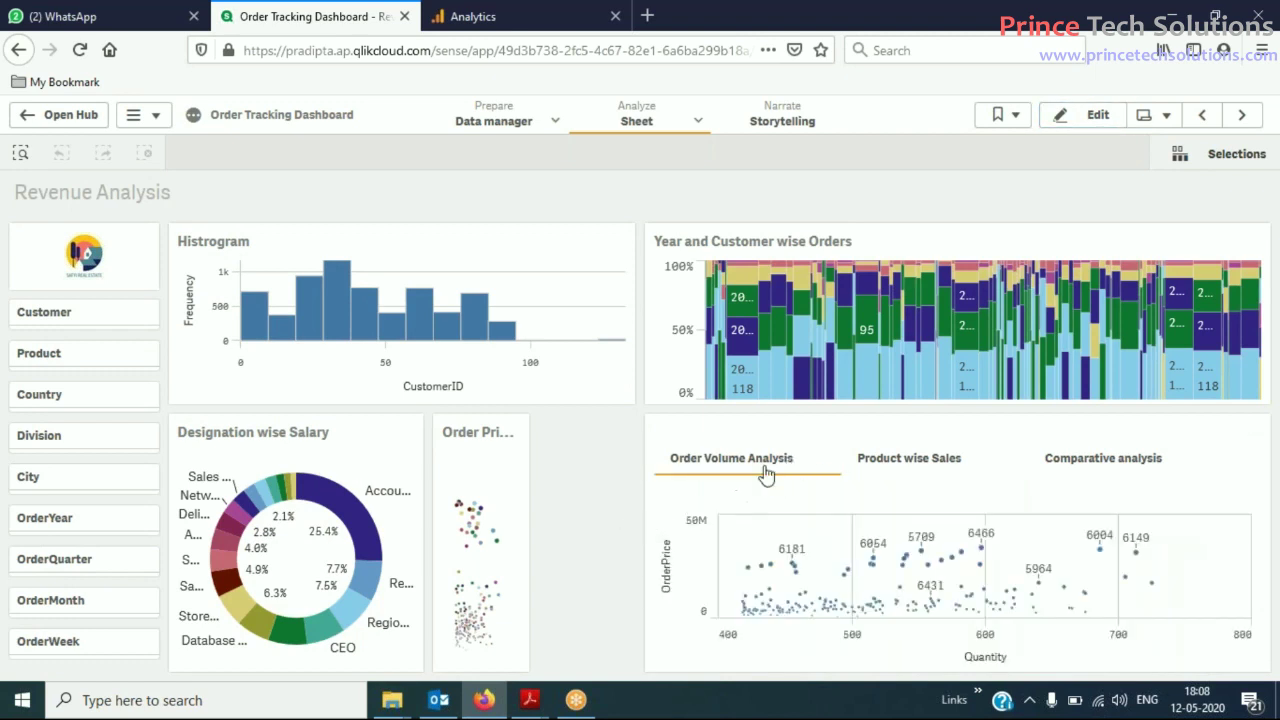
left_click(909, 461)
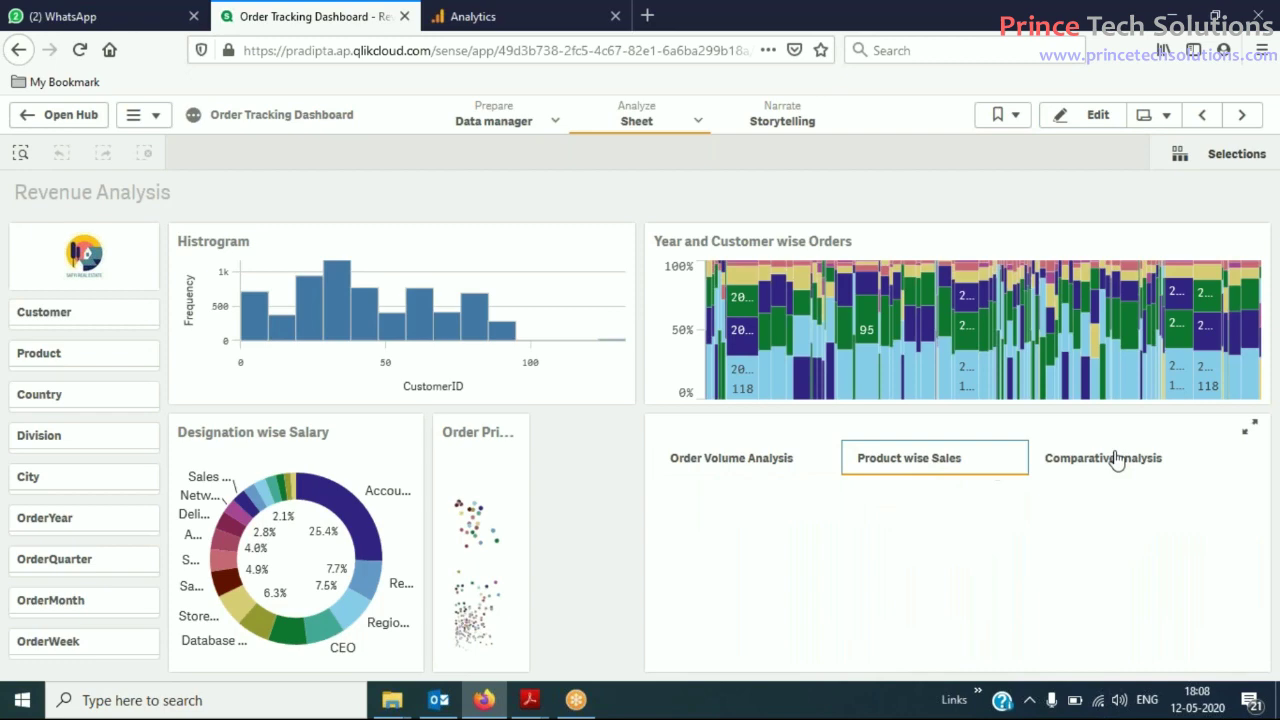
left_click(1070, 125)
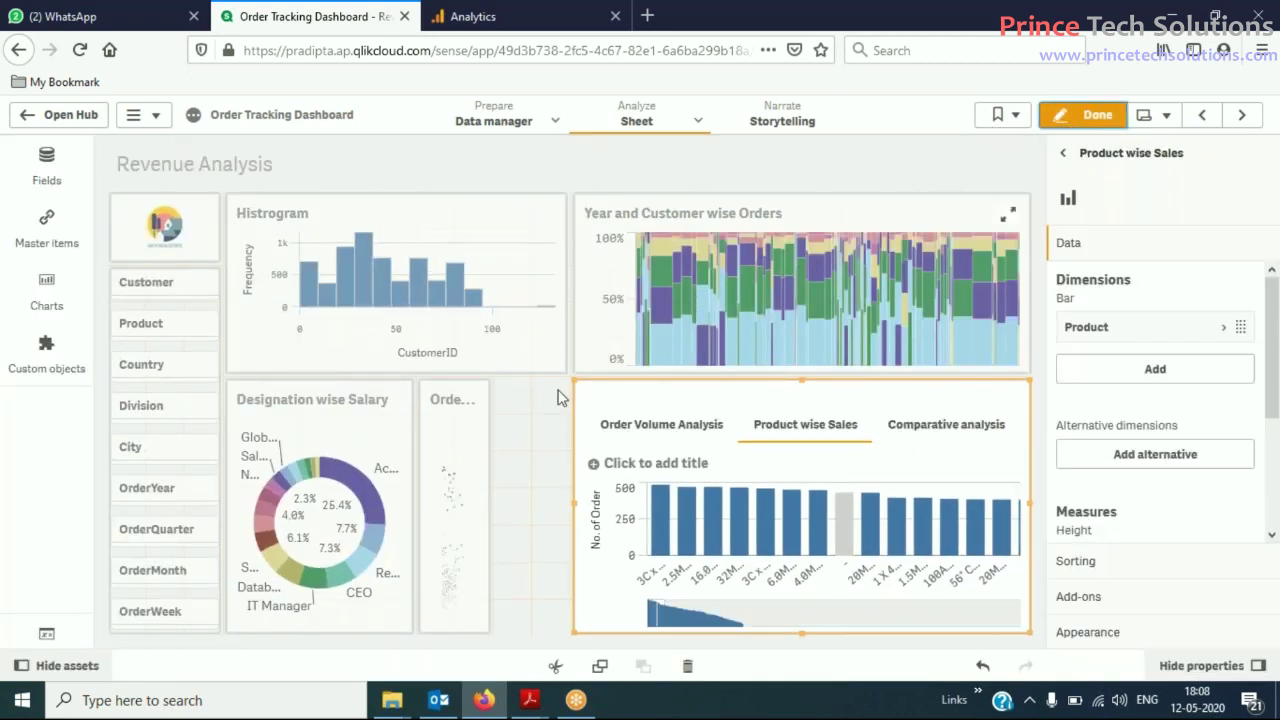
Narrow the Year and Customer wise Orders chart and the Histogram in the top row
left_click(475, 425)
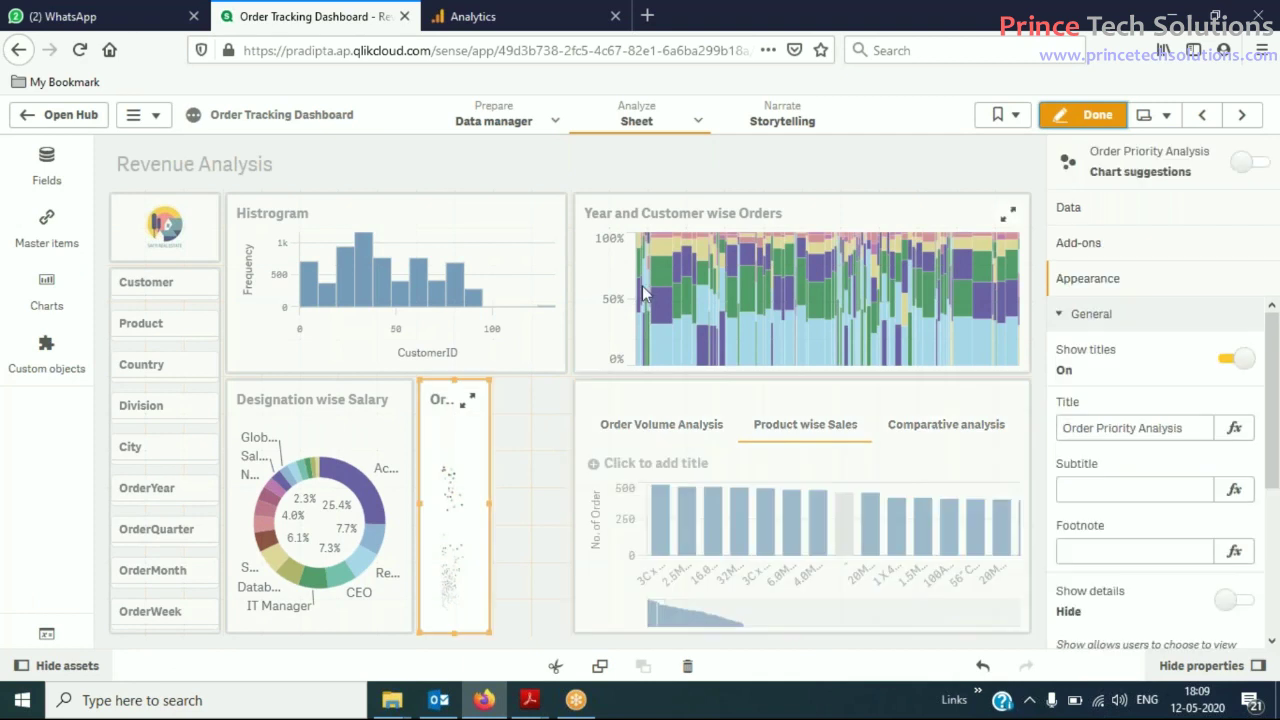
left_click(591, 282)
left_click_drag(578, 285, 769, 282)
left_click(556, 283)
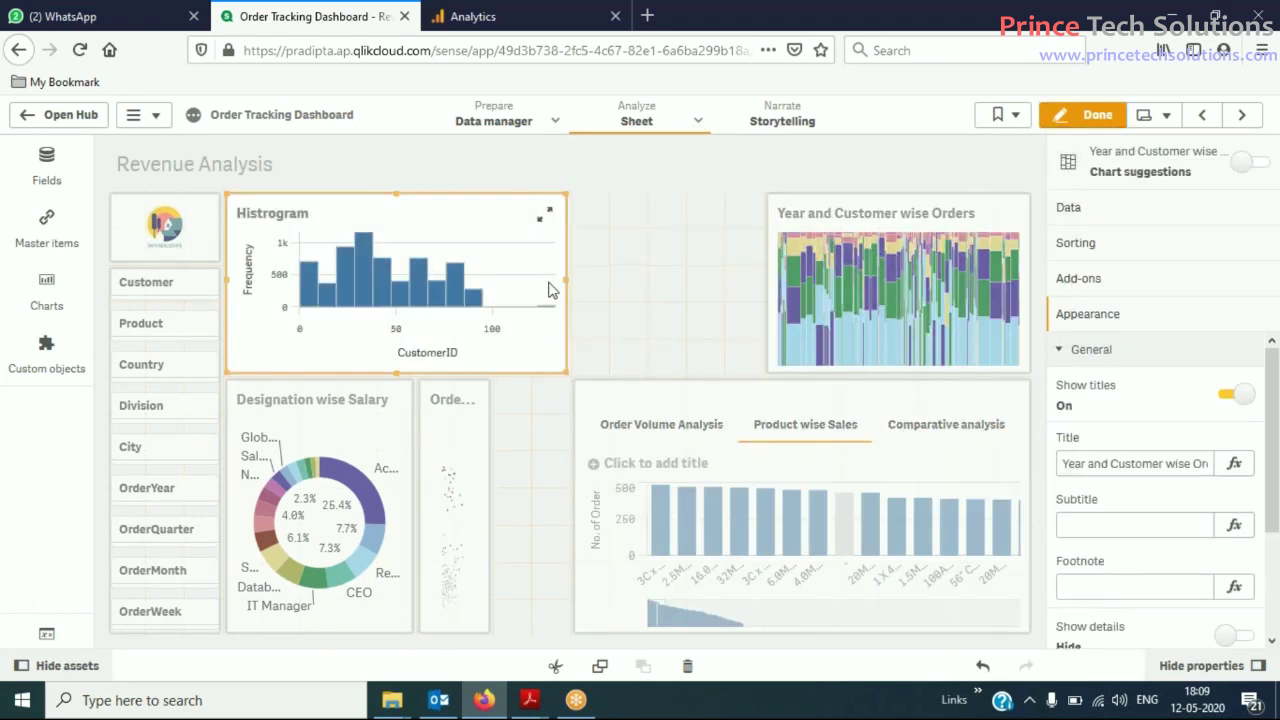
left_click_drag(566, 281, 528, 281)
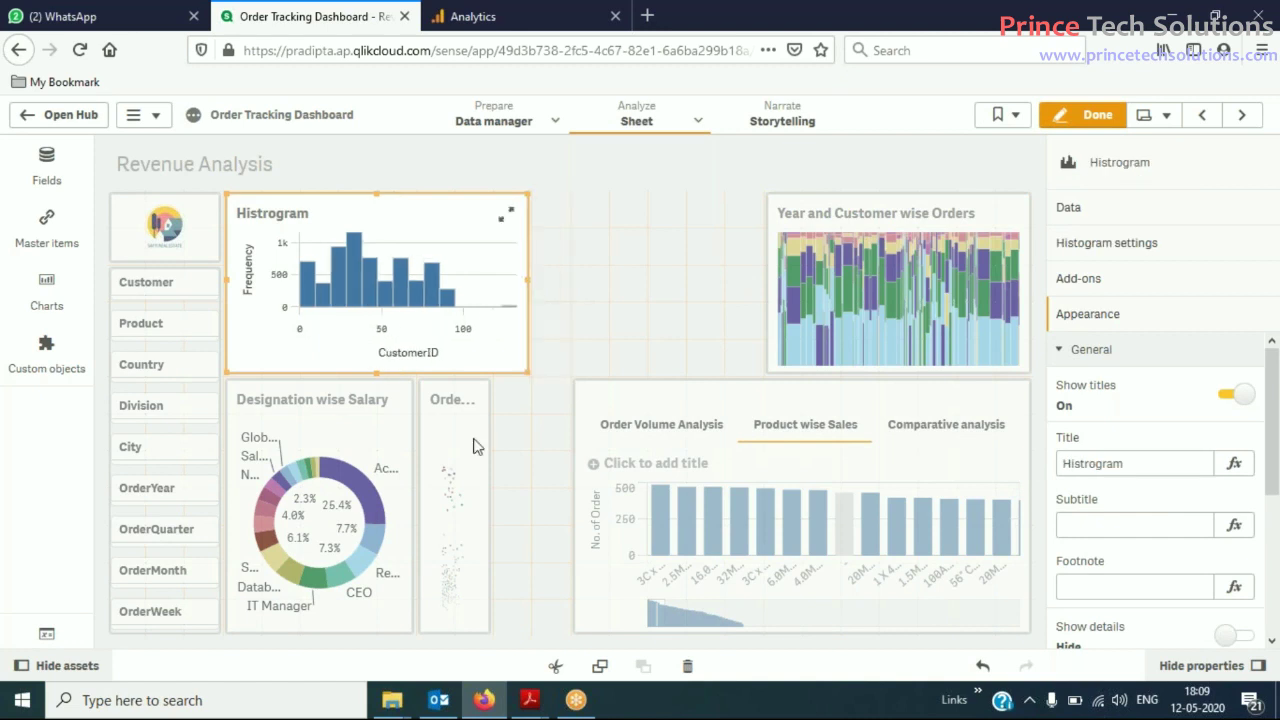
left_click(462, 400)
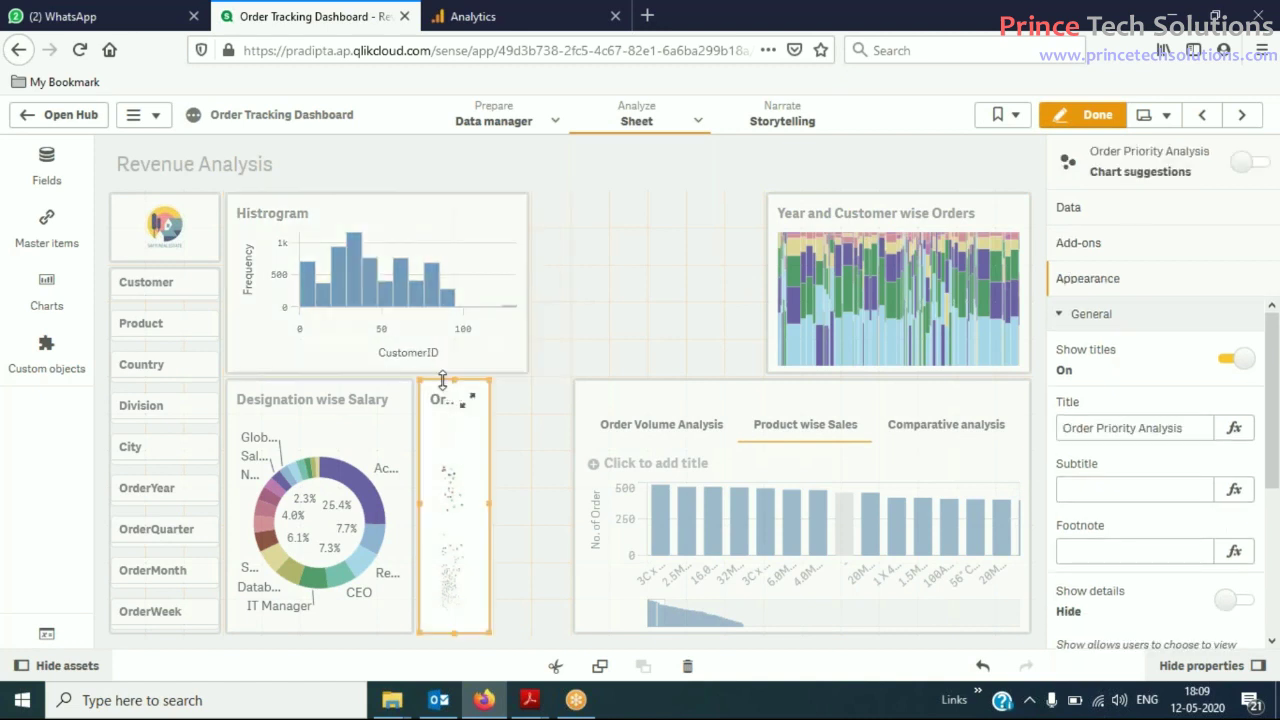
left_click(630, 251)
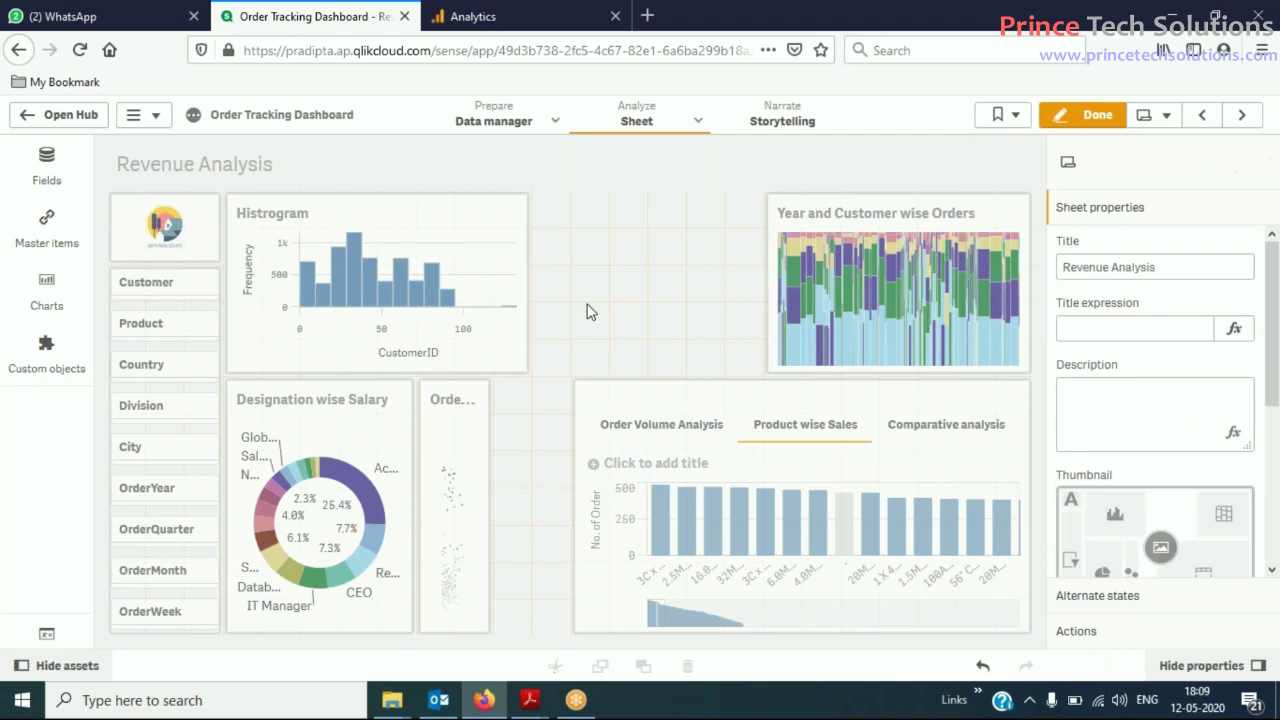
Move Designation wise Salary into the top-row gap and widen it to fill the space
left_click(323, 388)
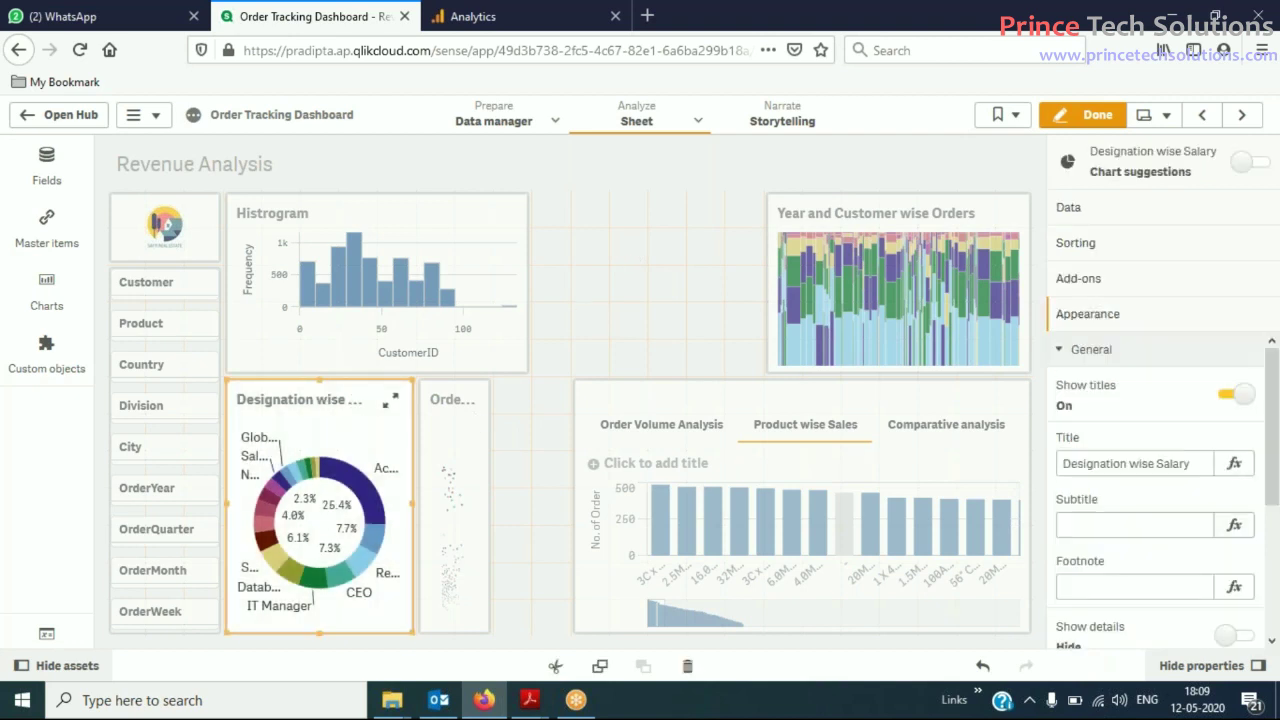
left_click_drag(375, 423, 612, 316)
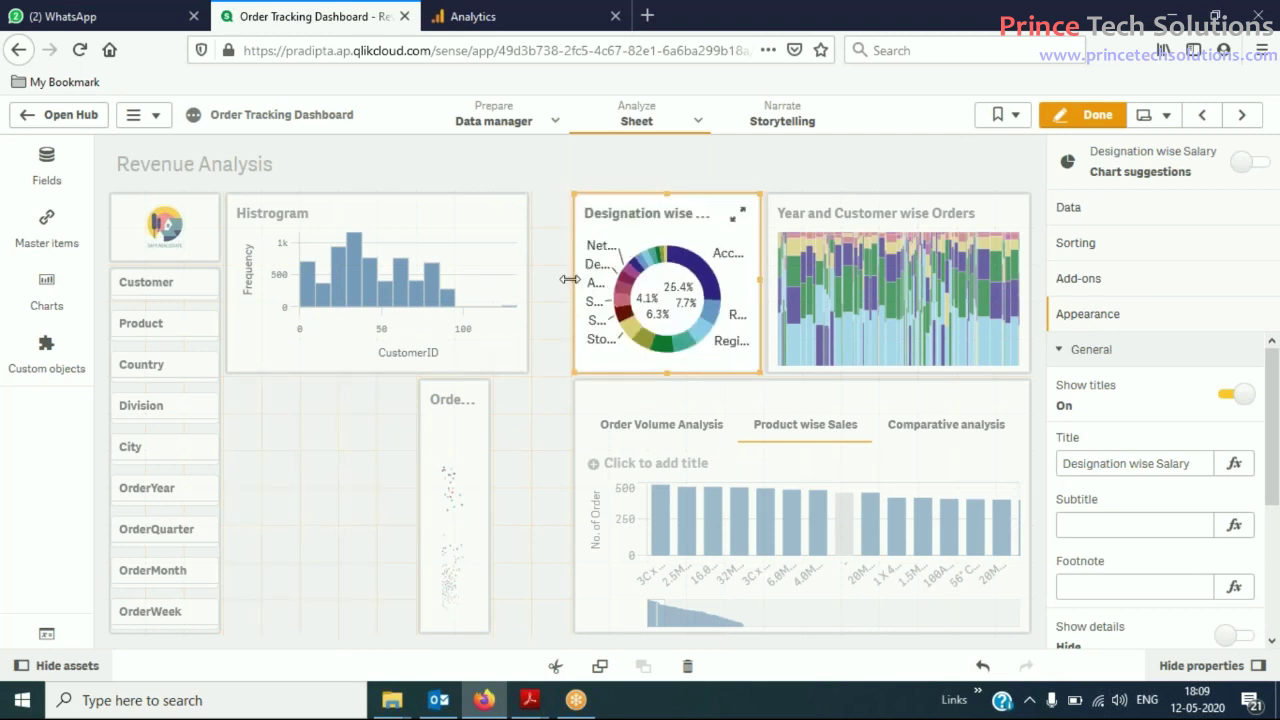
left_click_drag(577, 279, 535, 280)
Widen Order Priority Analysis leftward to the filters and slightly to the right
left_click(420, 502)
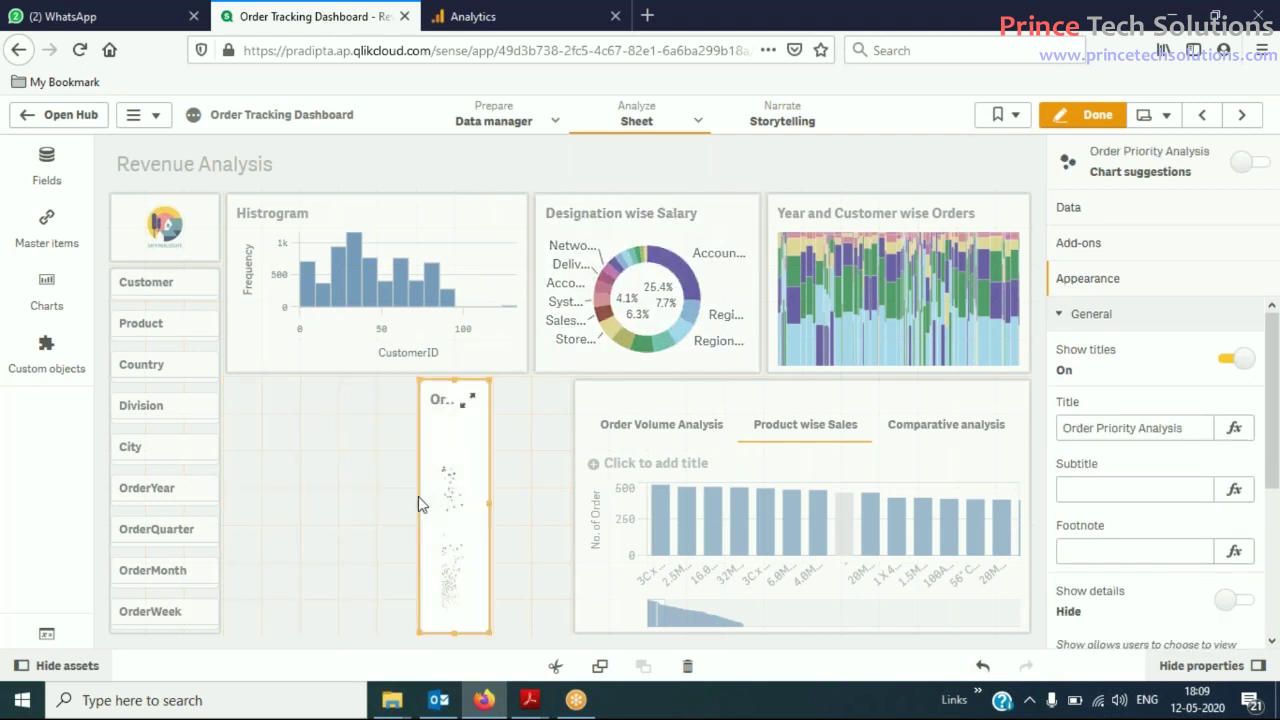
left_click(417, 493)
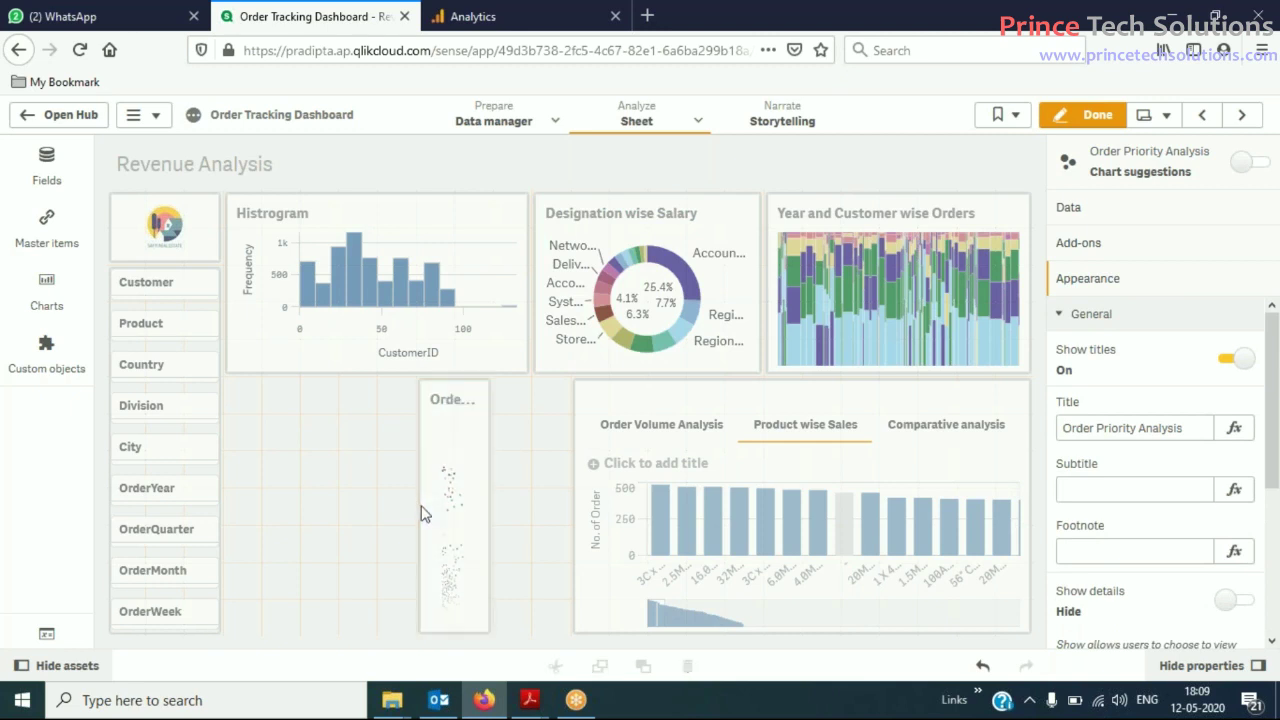
left_click(422, 506)
left_click_drag(424, 504, 222, 498)
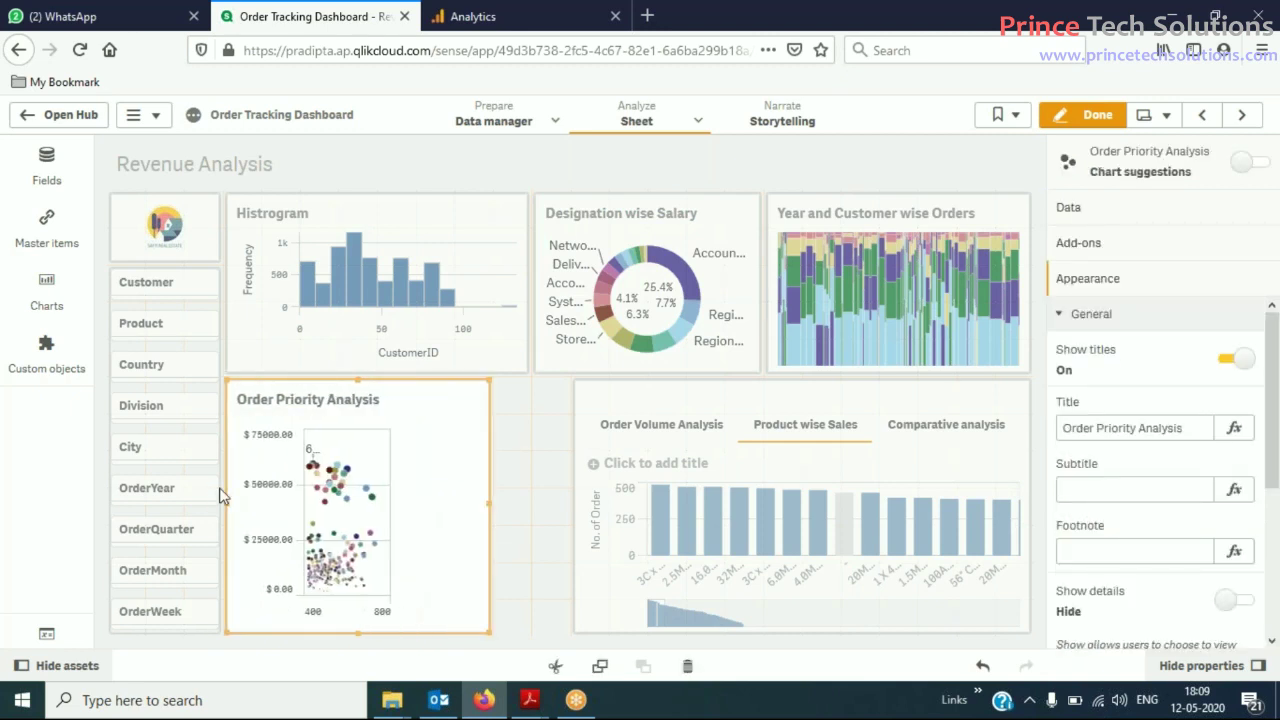
left_click_drag(489, 500, 527, 502)
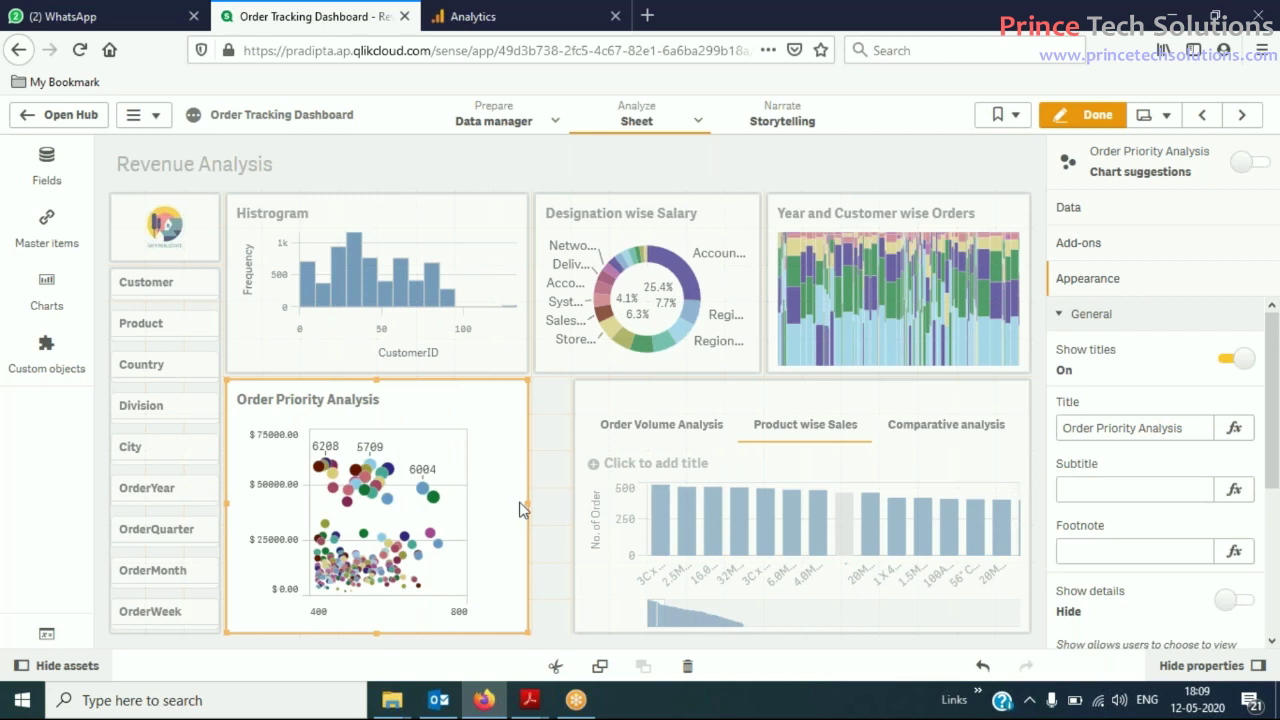
Widen the tabbed container to the left and finish editing the sheet
left_click(592, 498)
left_click_drag(576, 507, 538, 512)
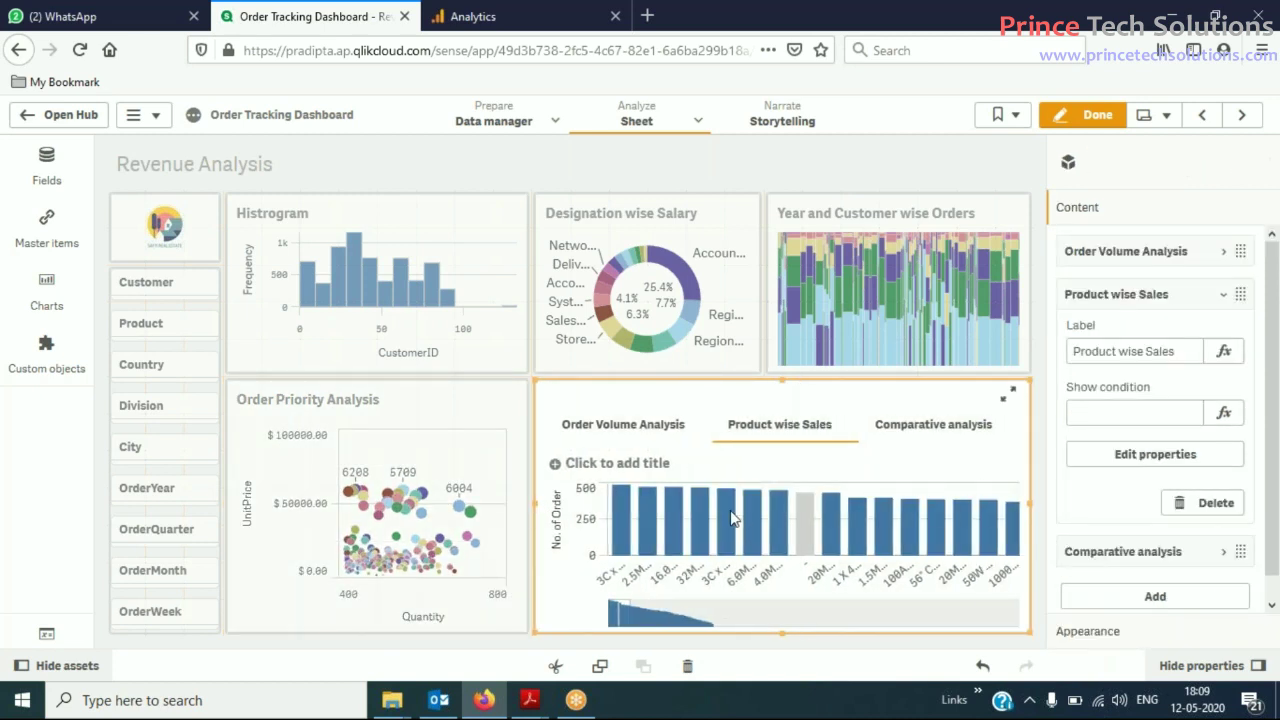
scroll(1200, 528, "down", 1)
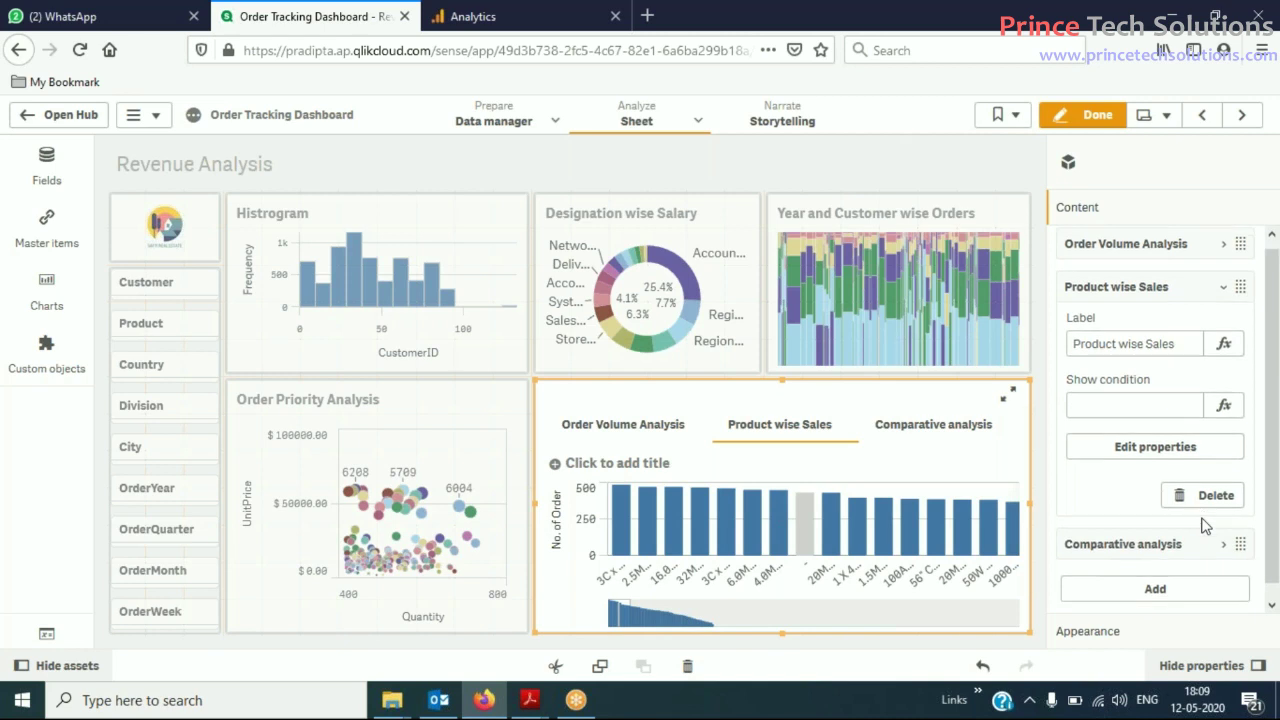
left_click(1155, 633)
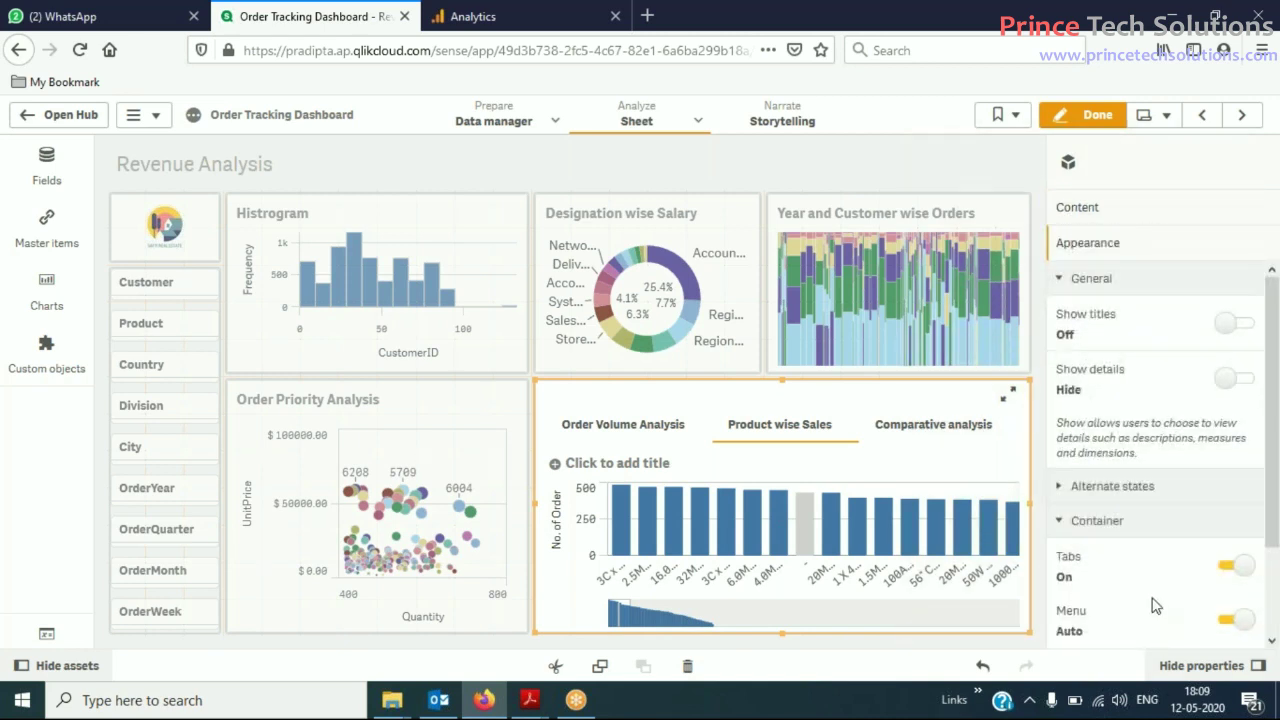
left_click(1093, 116)
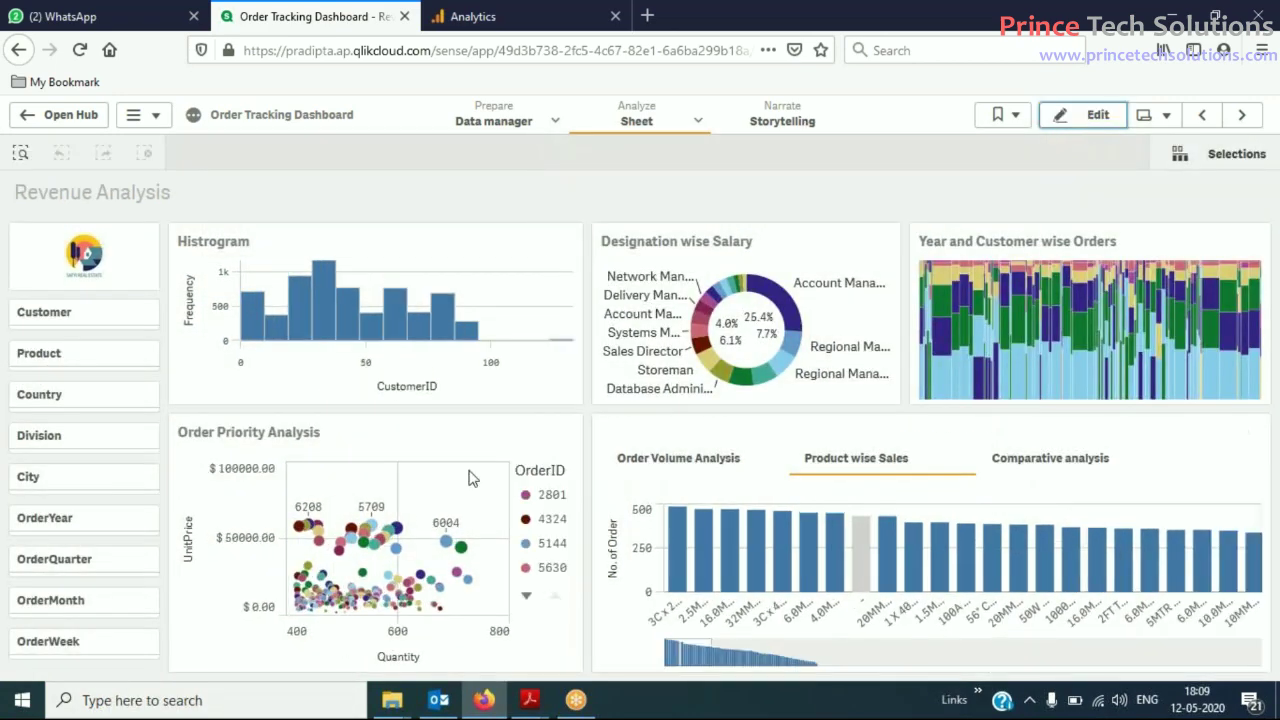
Cycle through the Order Volume Analysis, Product wise Sales and Comparative analysis tabs, ending on Order Volume Analysis
left_click(677, 466)
left_click(837, 466)
left_click(1052, 464)
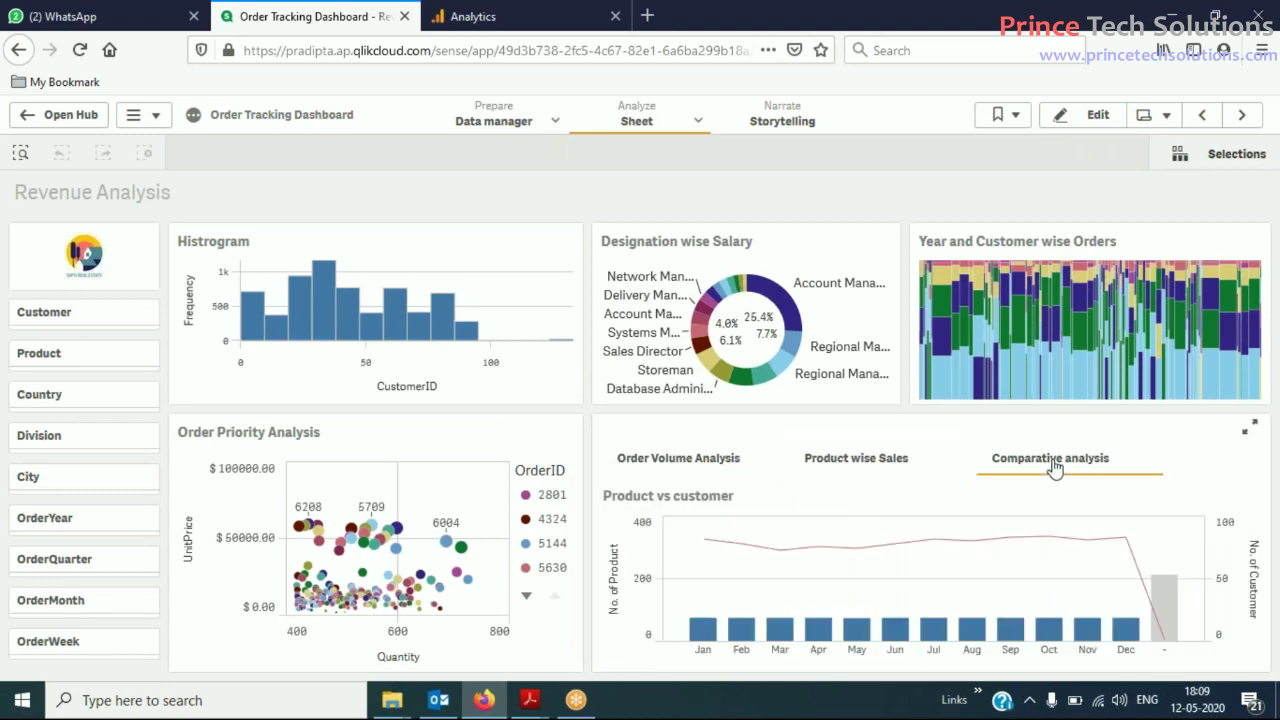
left_click(636, 460)
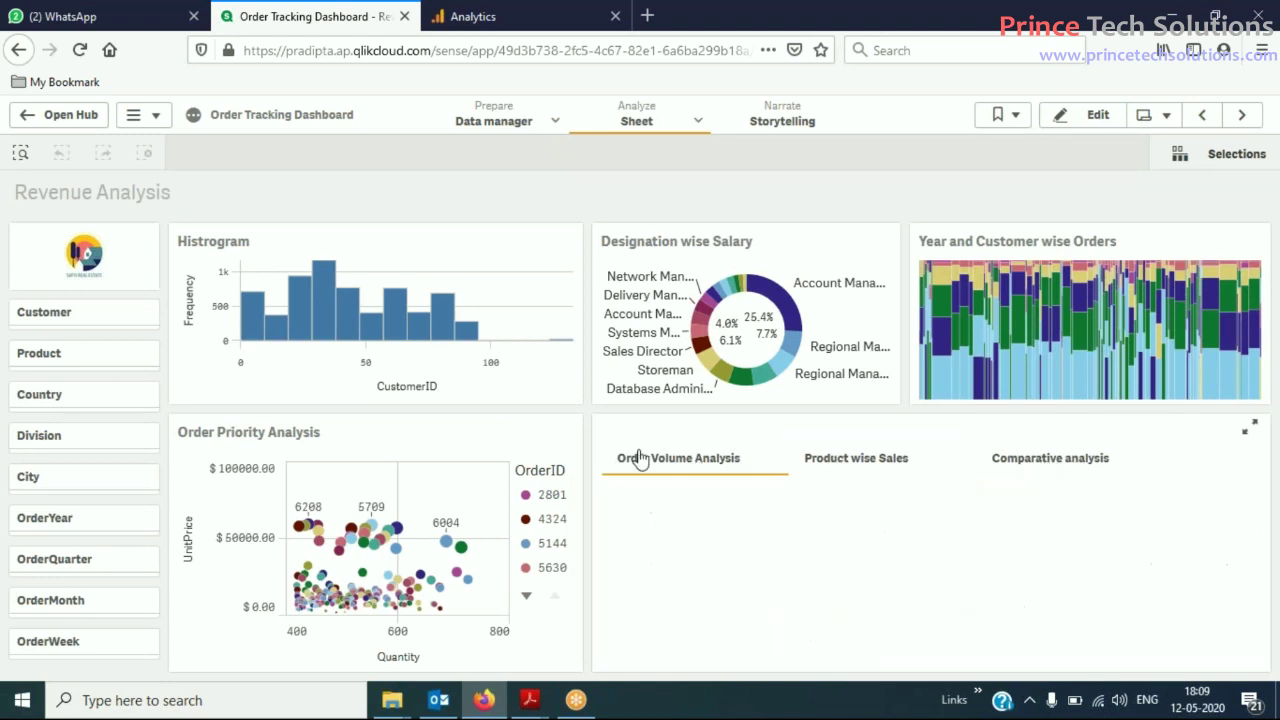
left_click(1005, 468)
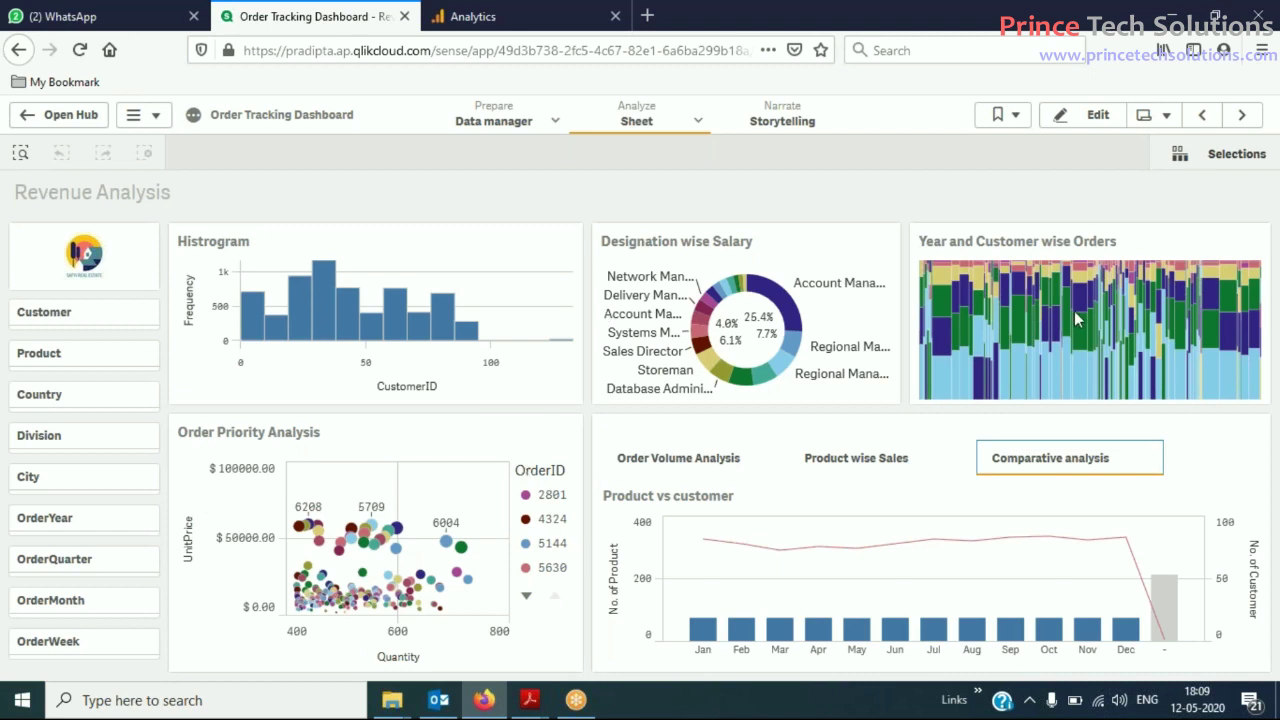
left_click(862, 461)
left_click(1050, 466)
mouse_move(995, 392)
left_click(808, 460)
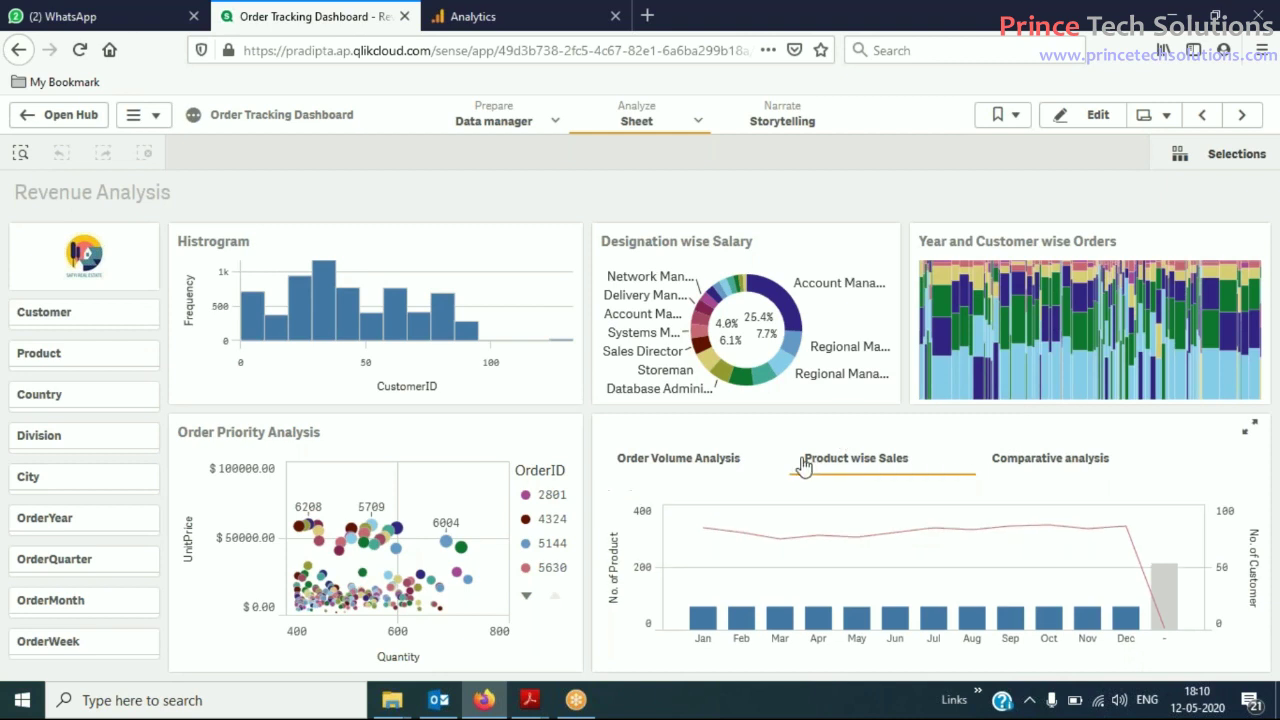
left_click(720, 466)
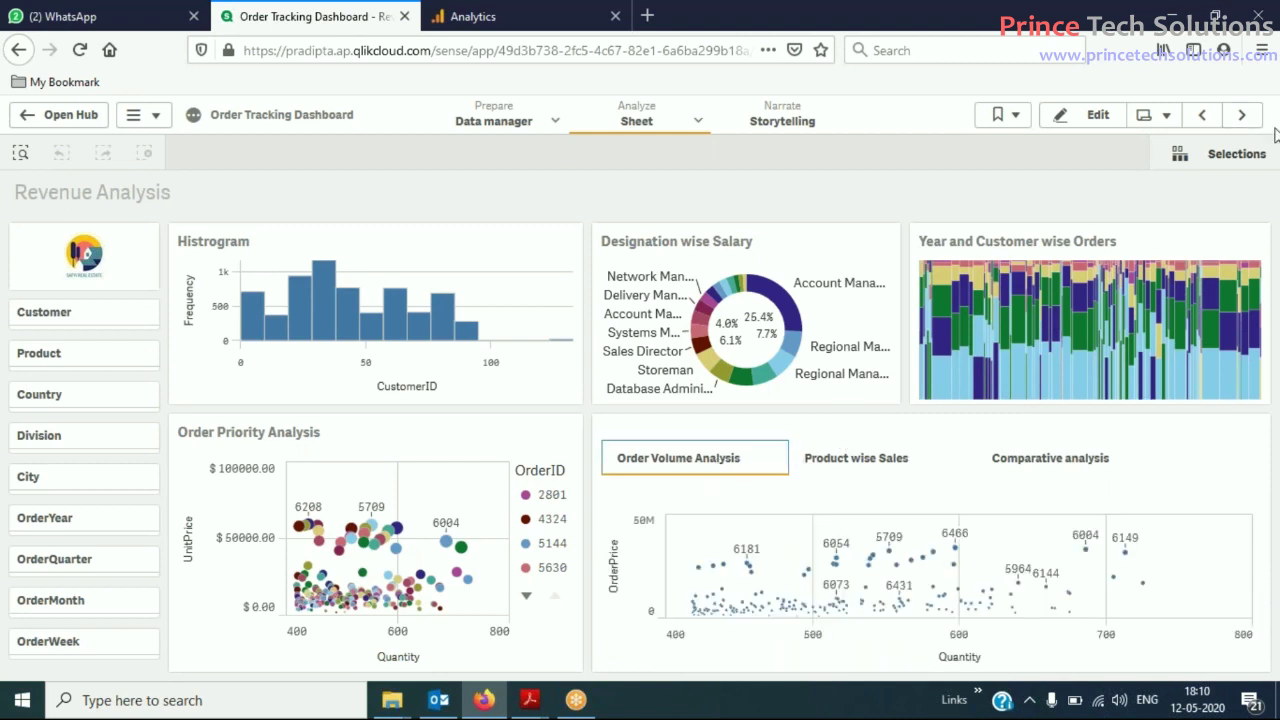
left_click(1093, 120)
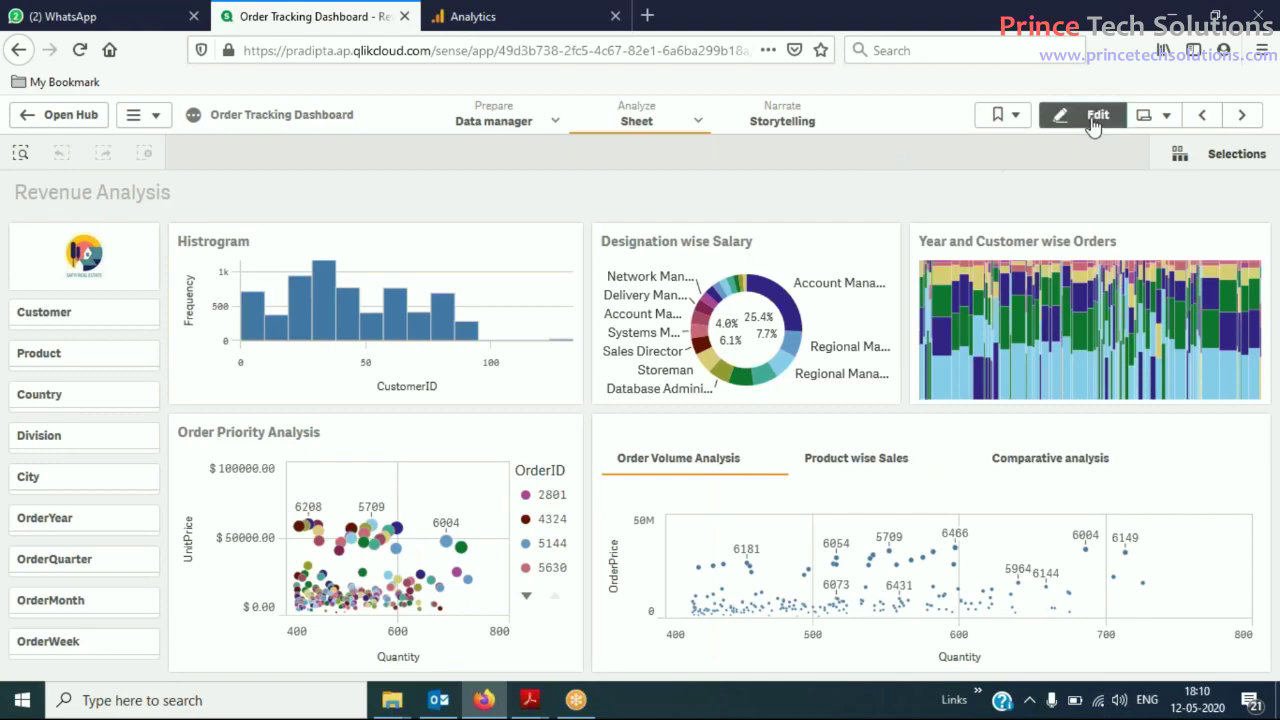